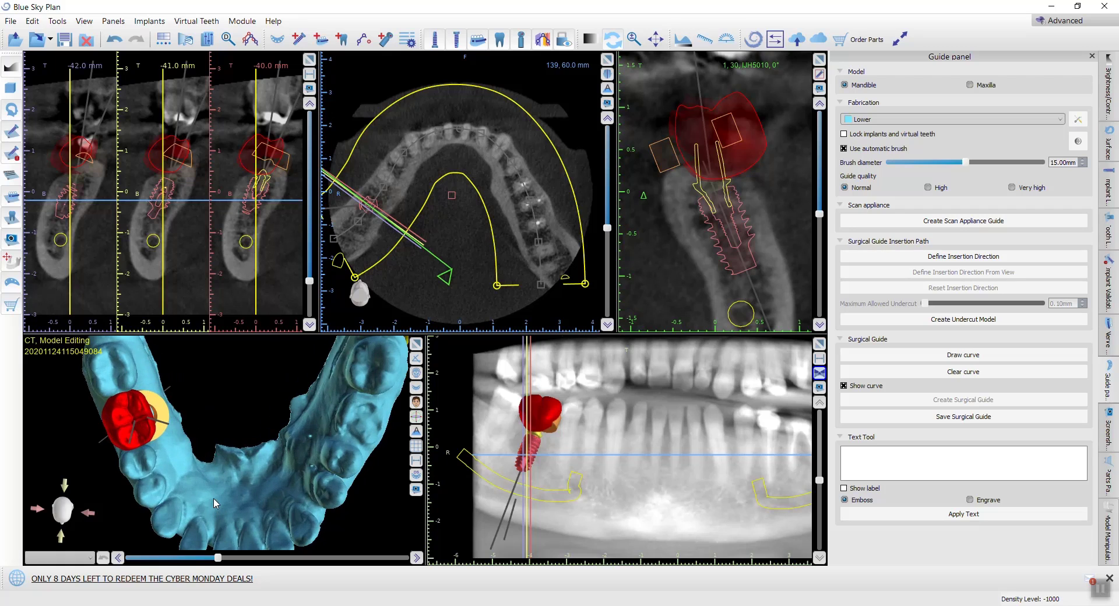
Step: Tilt the implant upright in its cross-section and give it a custom abutment with a length of 15 mm and an angle of 0°
{"action": "left_click_drag", "start_coordinate": [142, 528], "coordinate": [298, 383]}
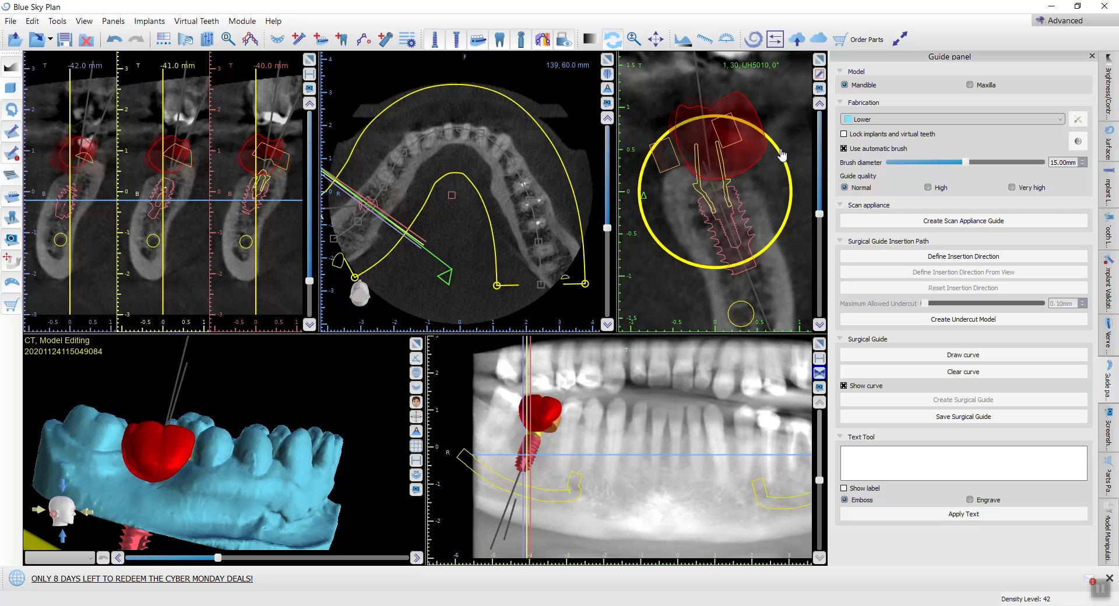
{"action": "left_click_drag", "start_coordinate": [783, 155], "coordinate": [788, 175]}
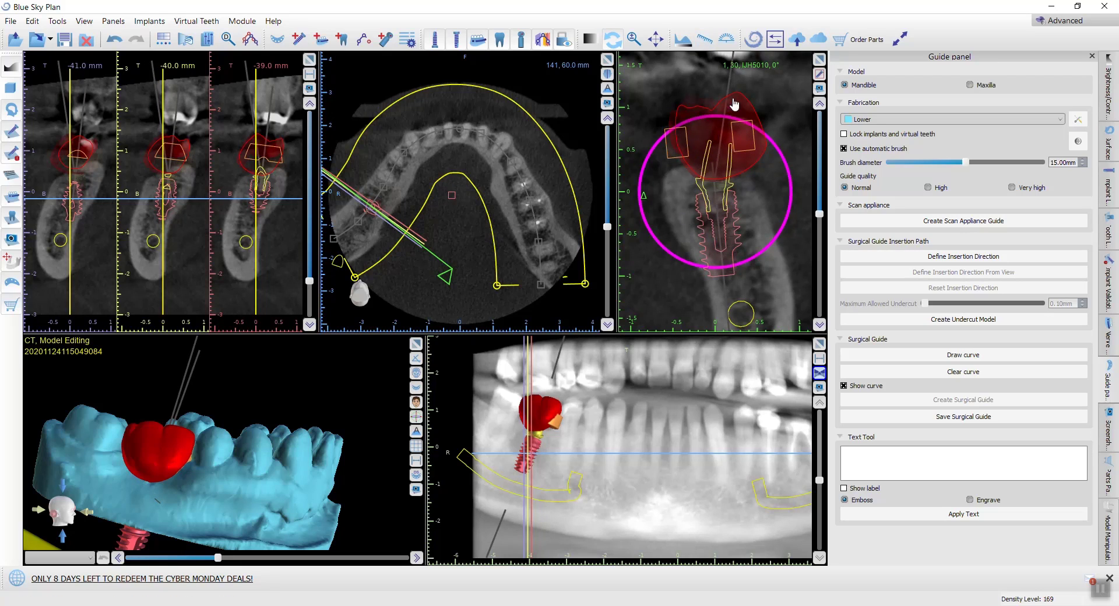
{"action": "right_click", "coordinate": [718, 216]}
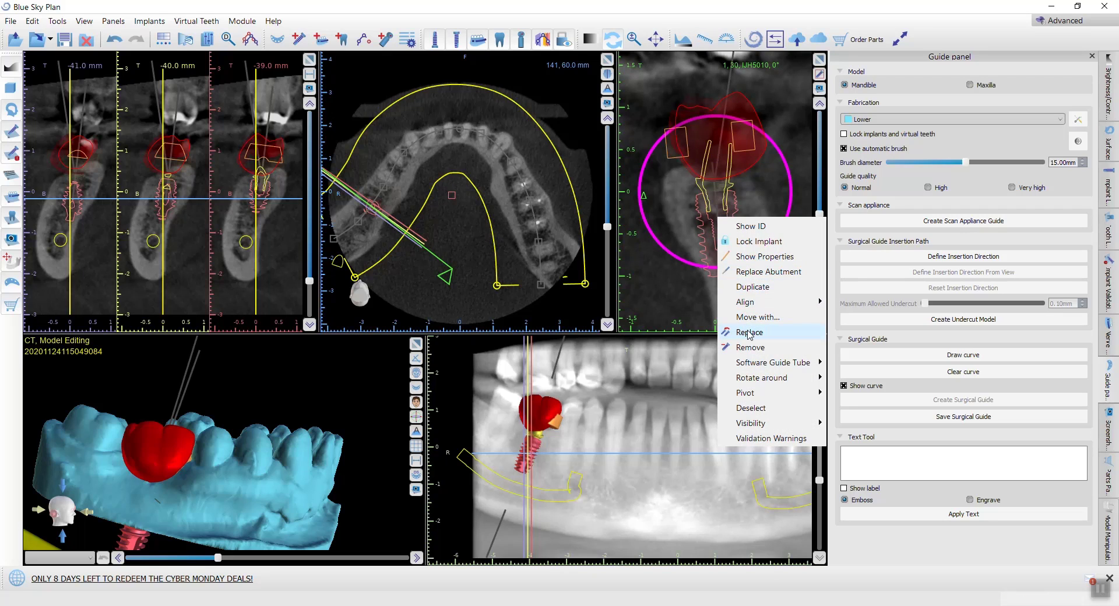
{"action": "left_click", "coordinate": [750, 333]}
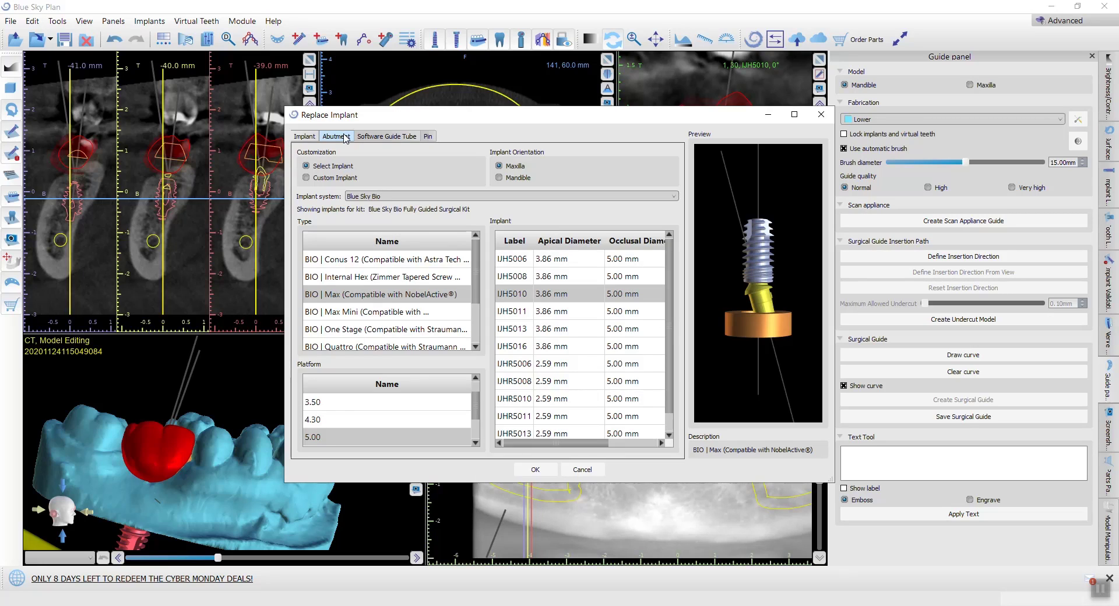
{"action": "left_click", "coordinate": [345, 138]}
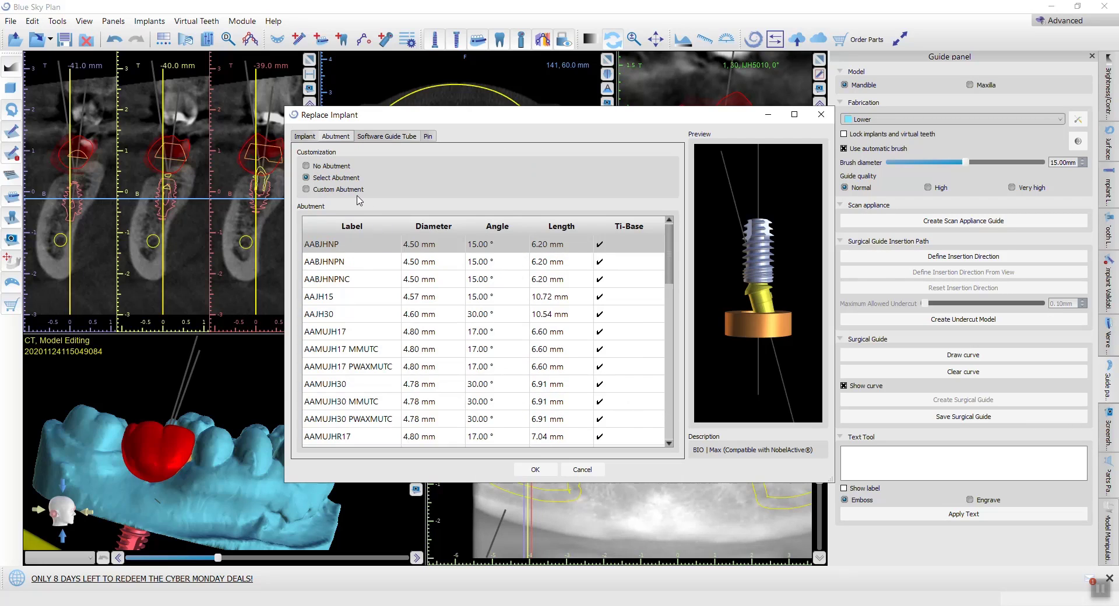
{"action": "left_click", "coordinate": [338, 190]}
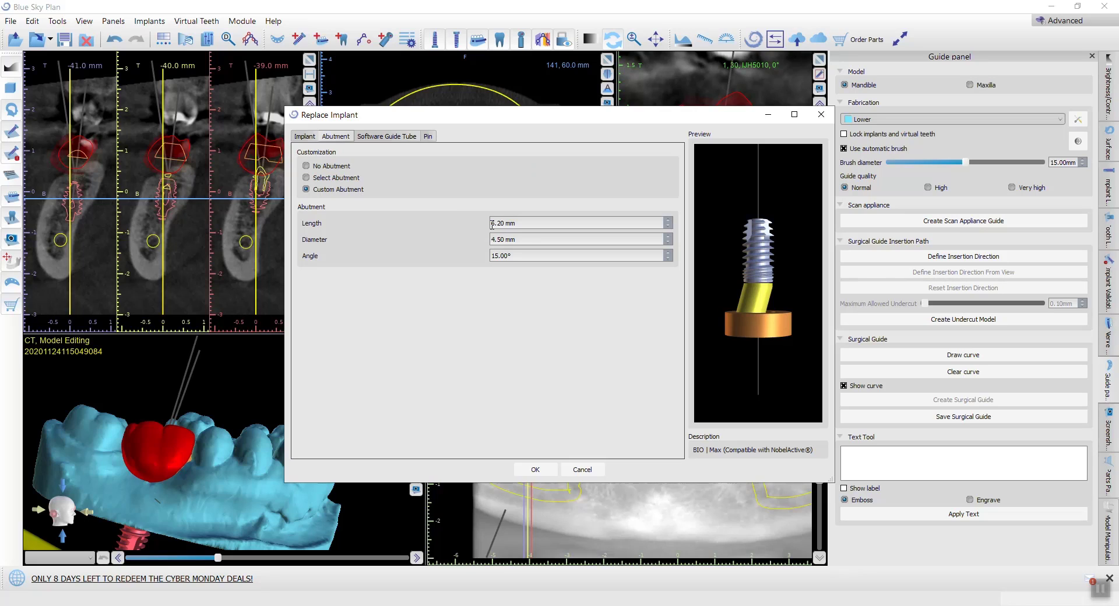
{"action": "key", "text": "Down"}
{"action": "type", "text": "15."}
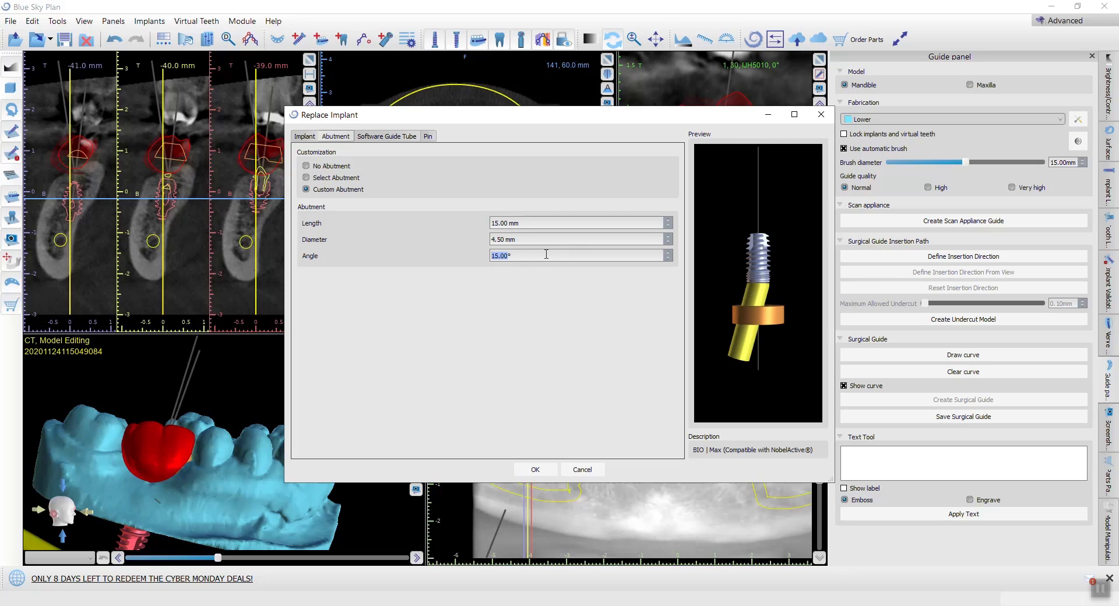
{"action": "type", "text": "0"}
{"action": "key", "text": "Return"}
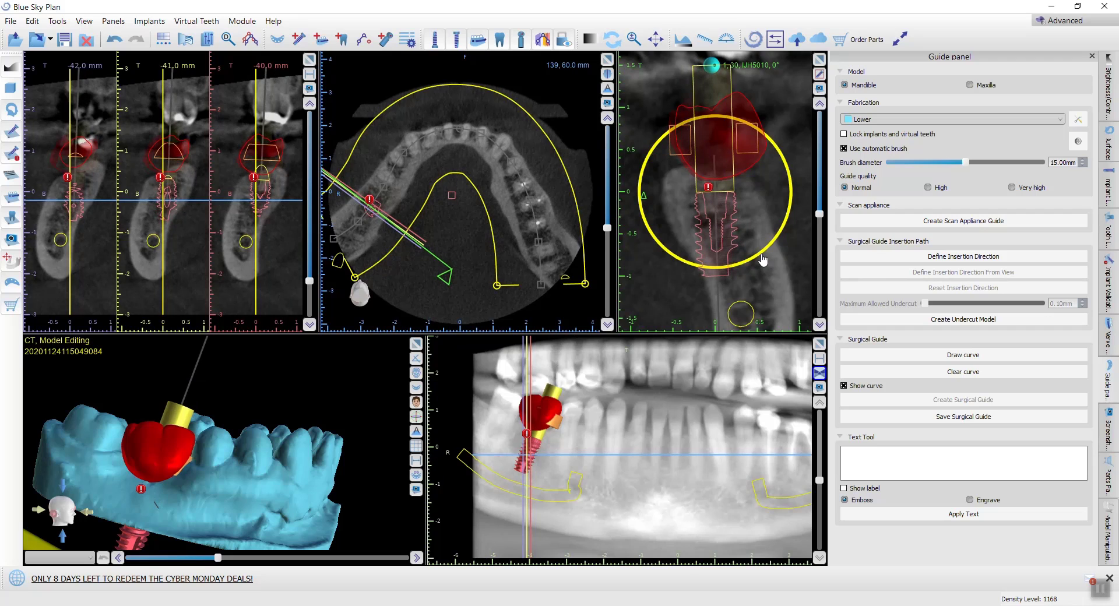
Step: Rotate the cross-section around the implant to about -115° and tilt the implant slightly more upright there
{"action": "left_click_drag", "start_coordinate": [763, 260], "coordinate": [742, 199]}
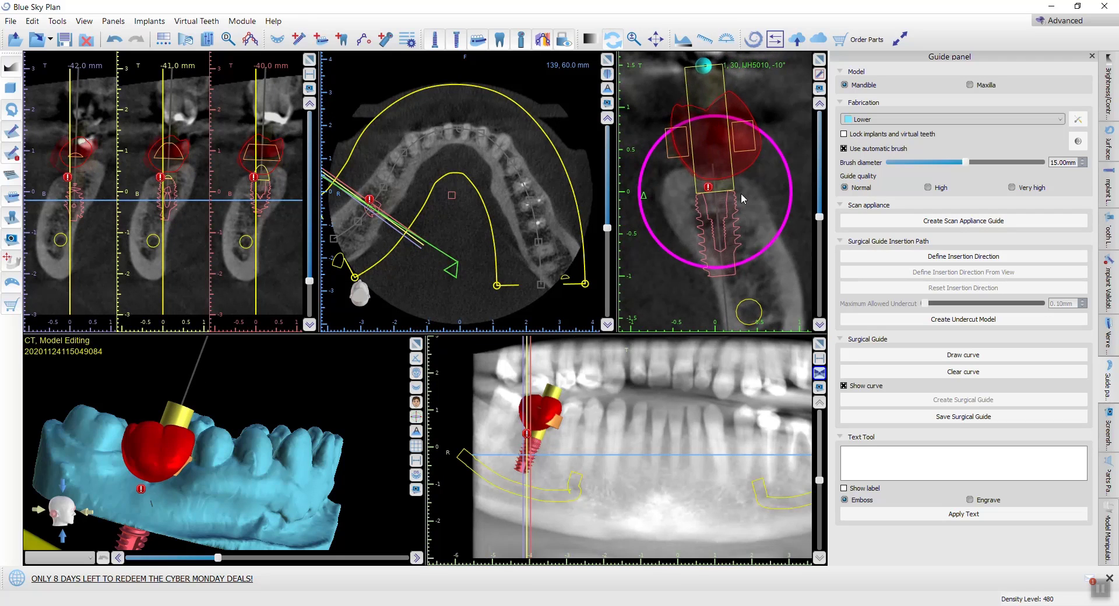
{"action": "scroll", "coordinate": [741, 195], "scroll_direction": "down", "scroll_amount": 5}
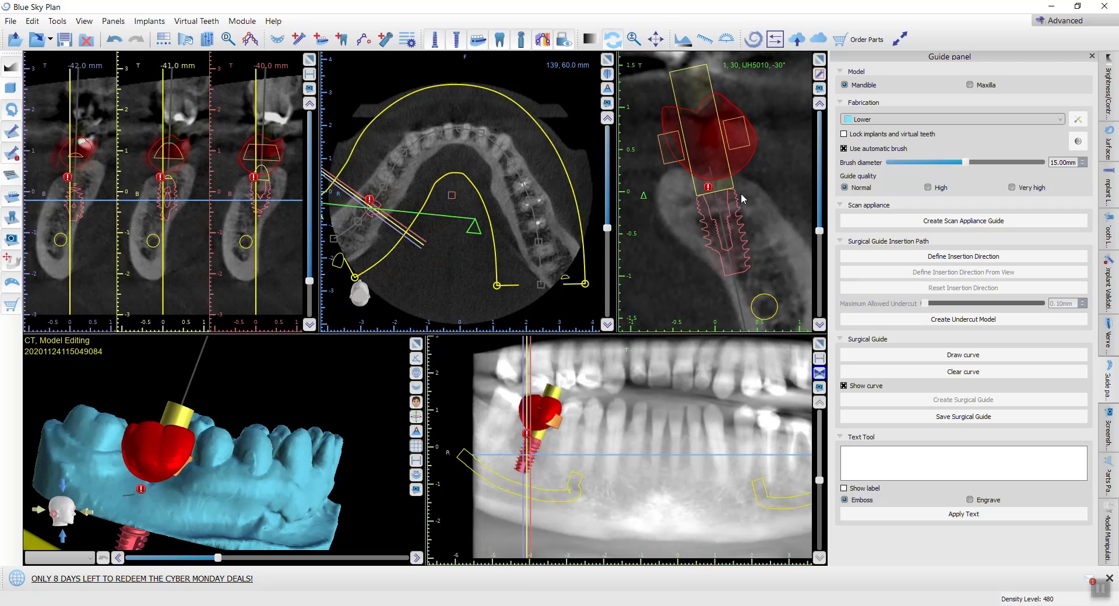
{"action": "scroll", "coordinate": [742, 199], "scroll_direction": "down", "scroll_amount": 6}
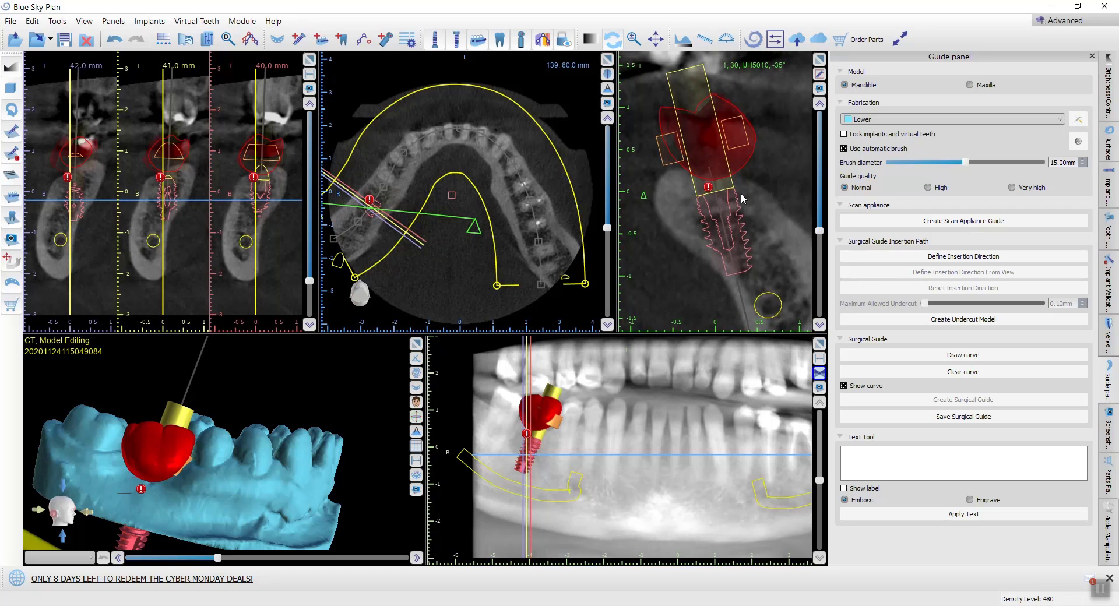
{"action": "scroll", "coordinate": [743, 199], "scroll_direction": "down", "scroll_amount": 9}
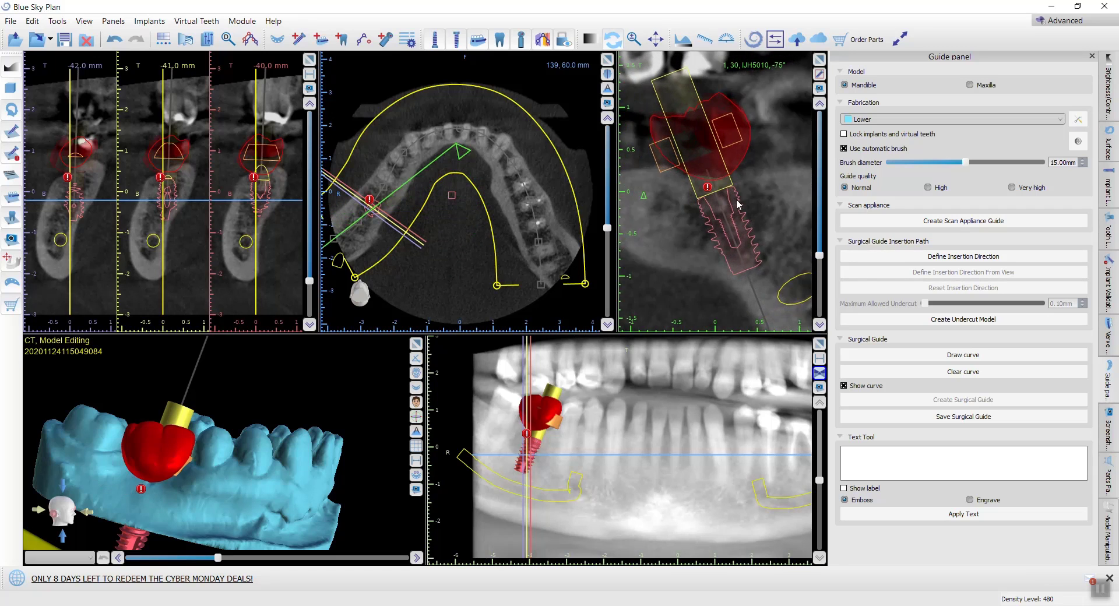
{"action": "scroll", "coordinate": [734, 211], "scroll_direction": "down", "scroll_amount": 4}
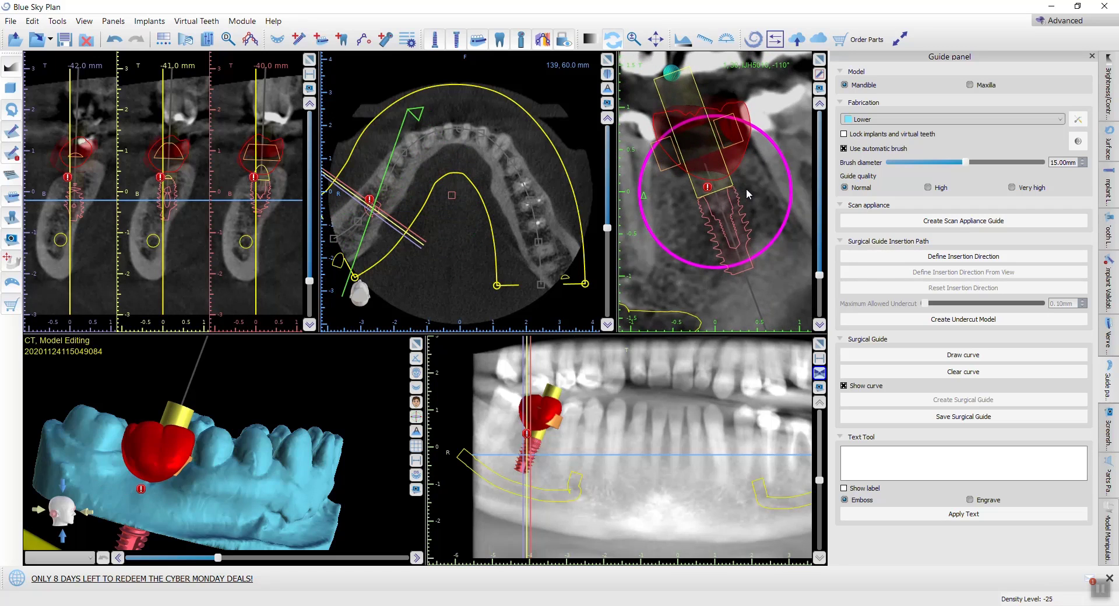
{"action": "scroll", "coordinate": [769, 156], "scroll_direction": "down", "scroll_amount": 2}
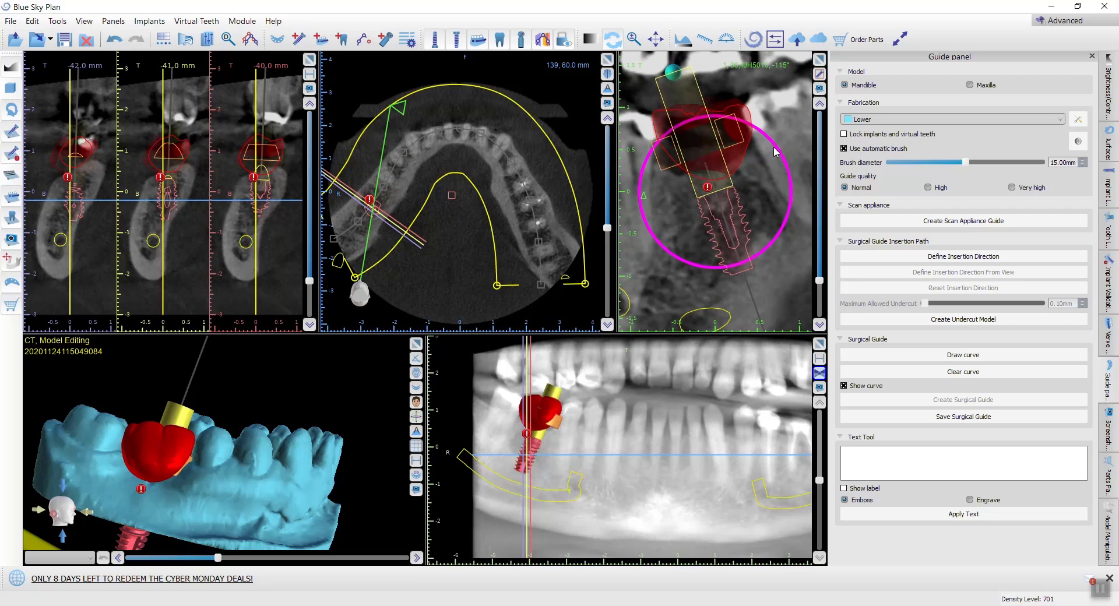
{"action": "left_click_drag", "start_coordinate": [772, 150], "coordinate": [774, 155]}
{"action": "scroll", "coordinate": [770, 169], "scroll_direction": "down", "scroll_amount": 8}
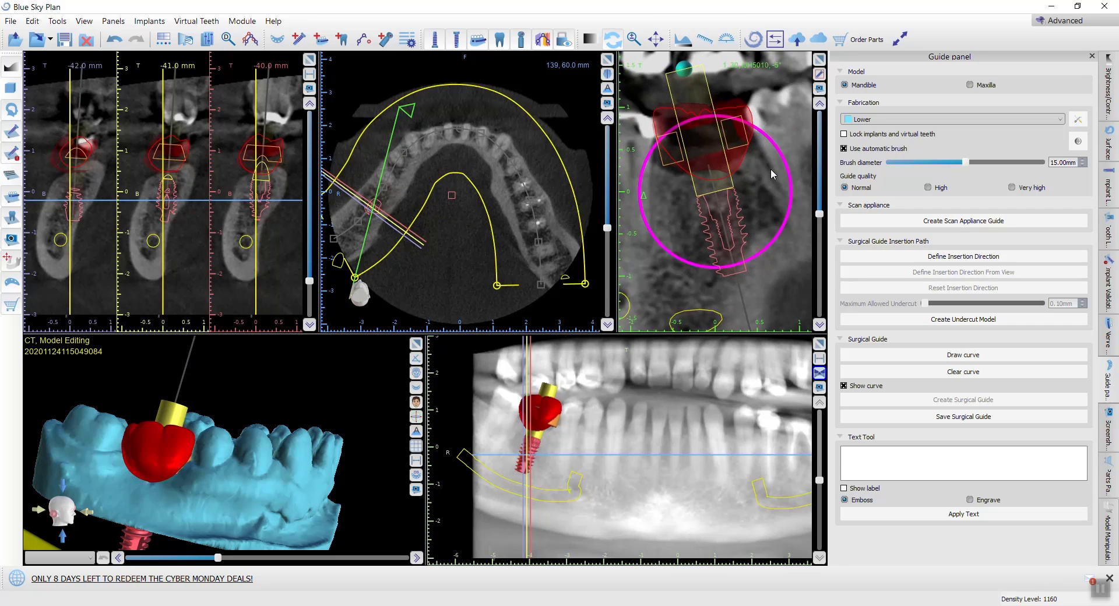
Step: Tilt the implant with its straight abutment in the cross-section rotated to about -90°
{"action": "scroll", "coordinate": [769, 172], "scroll_direction": "down", "scroll_amount": 10}
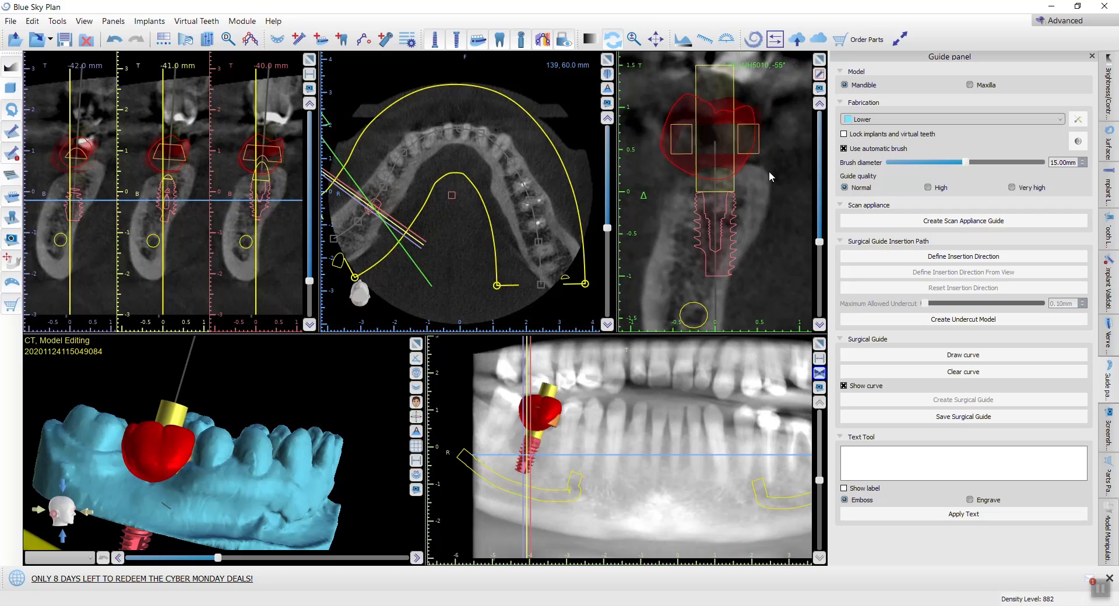
{"action": "mouse_move", "coordinate": [722, 212]}
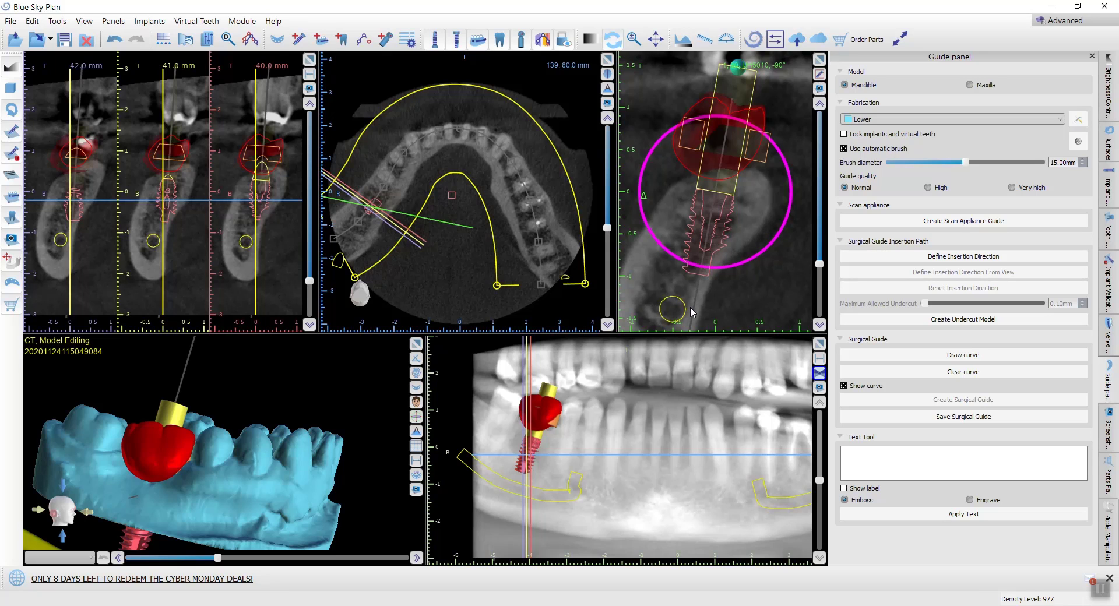
{"action": "left_click_drag", "start_coordinate": [774, 245], "coordinate": [746, 247]}
Step: Switch the implant's abutment from custom to the library abutment AABJHNP, 4.50 mm in diameter, 15° and 6.20 mm long
{"action": "right_click", "coordinate": [717, 208]}
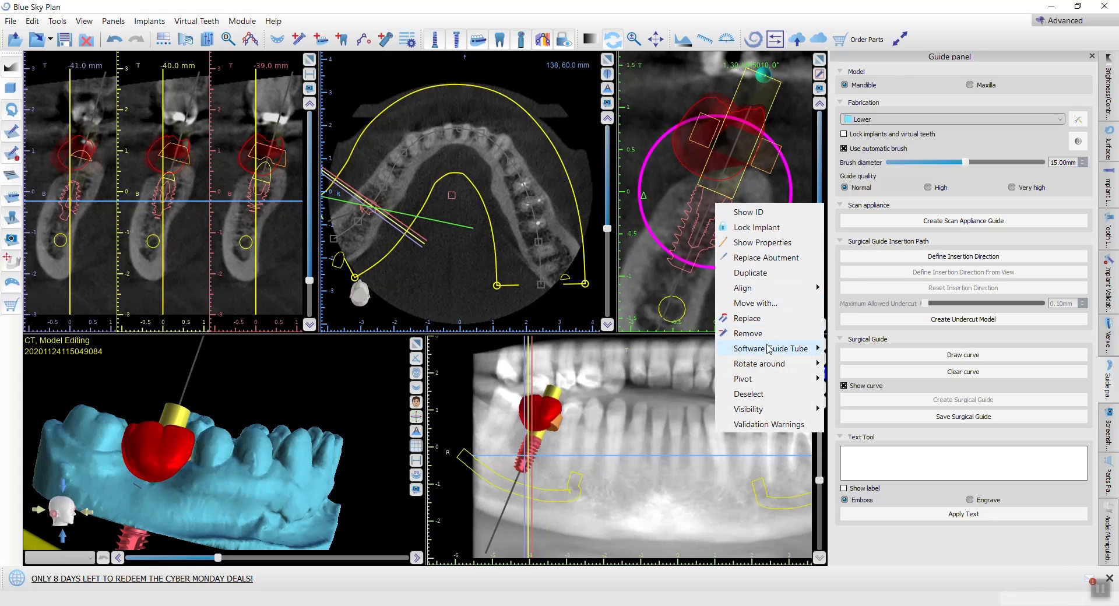
{"action": "left_click", "coordinate": [786, 261]}
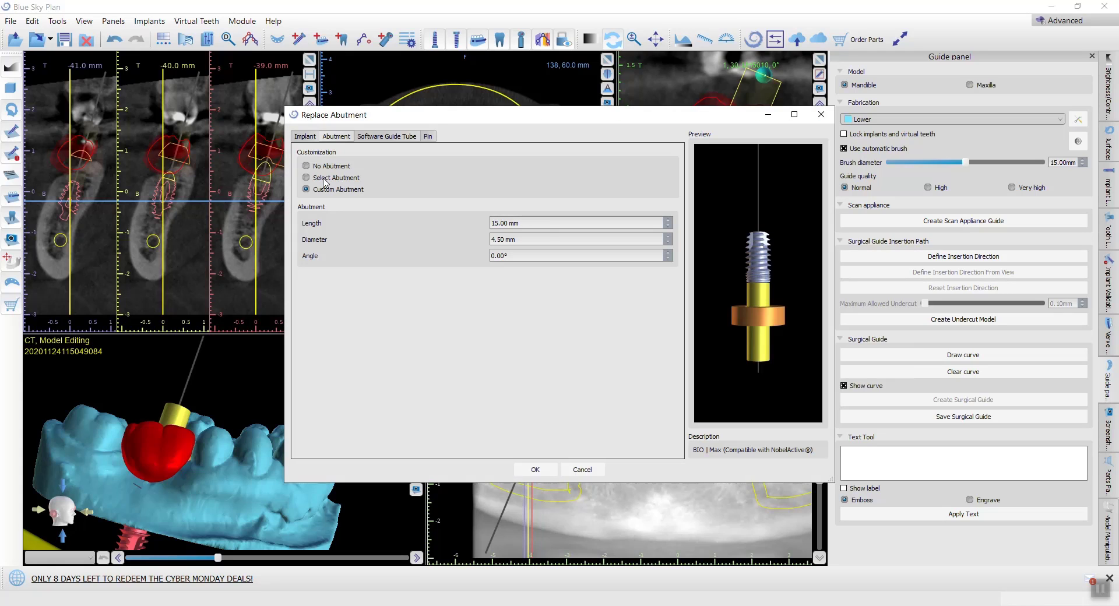
{"action": "left_click", "coordinate": [306, 178]}
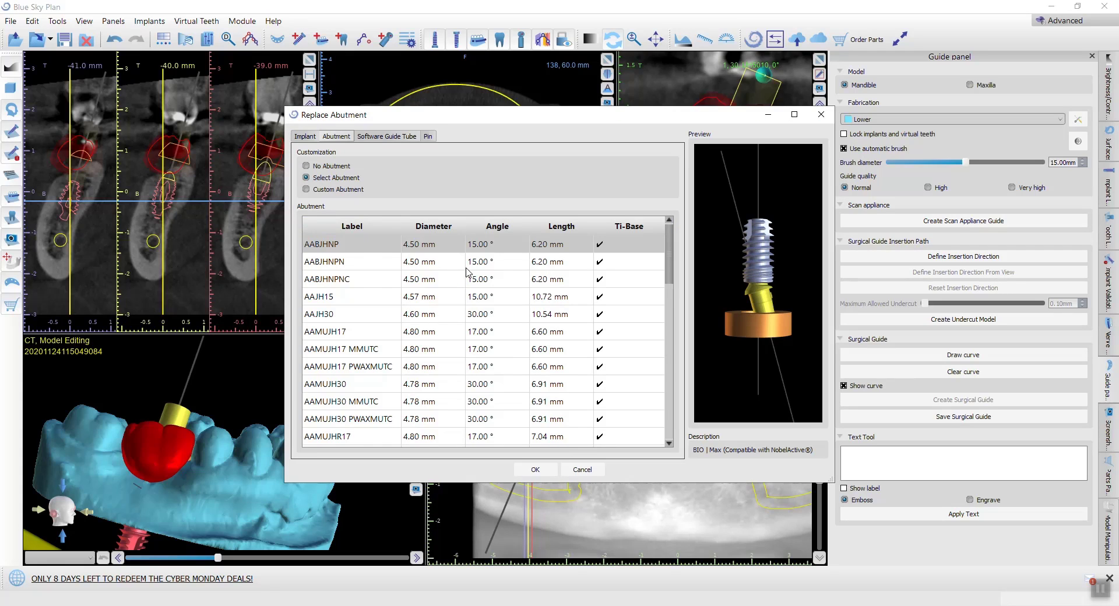
{"action": "left_click", "coordinate": [491, 250]}
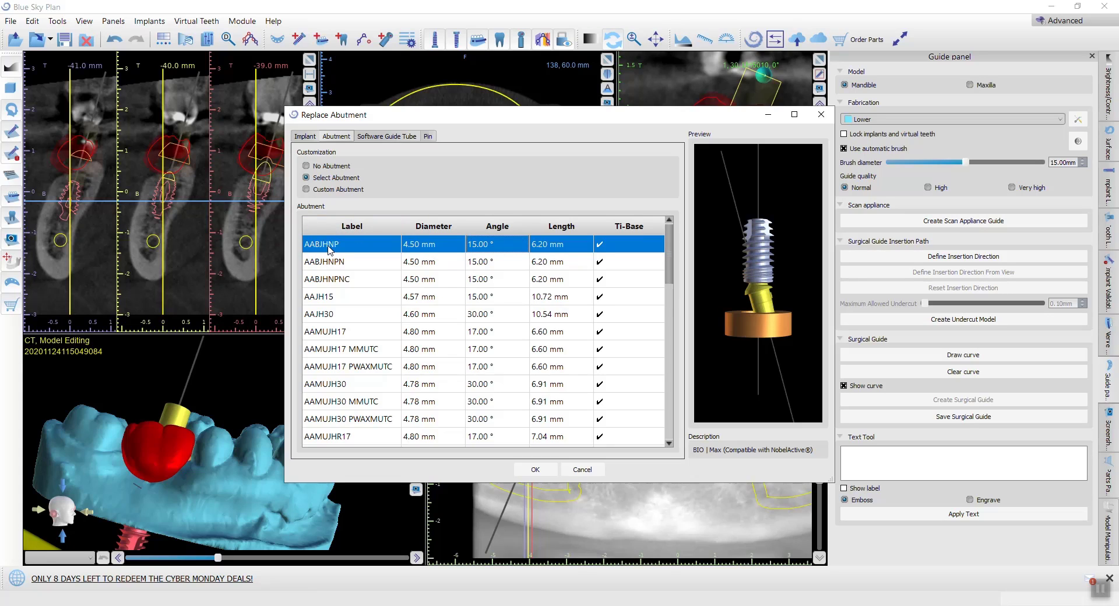
Step: Examine the angled abutment and guide tube from several sides in the preview, and apply the abutment replacement
{"action": "left_click_drag", "start_coordinate": [726, 274], "coordinate": [770, 287]}
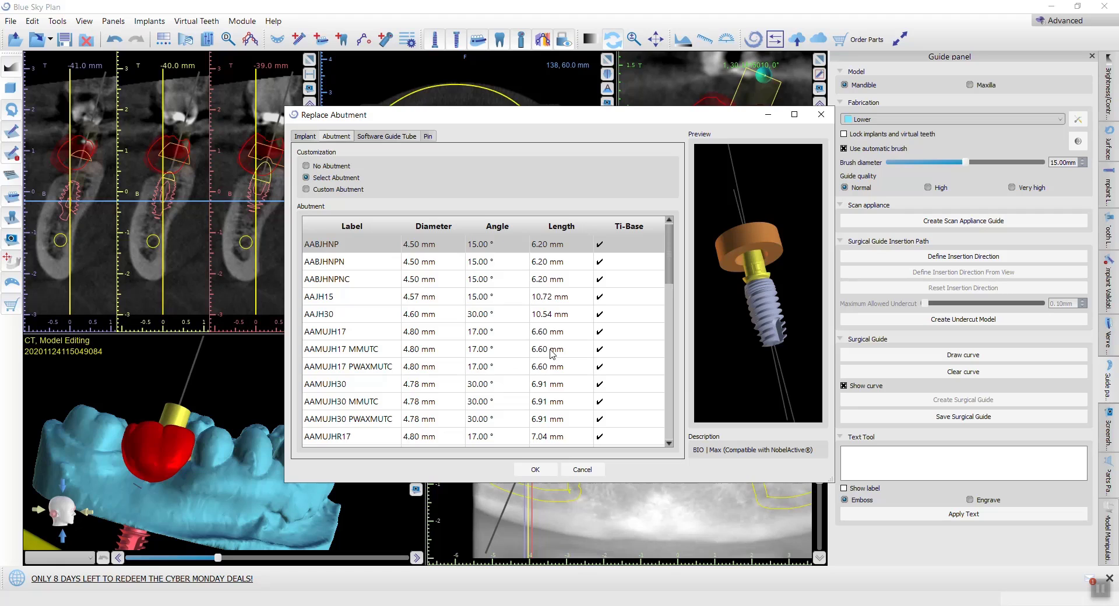
{"action": "scroll", "coordinate": [778, 261], "scroll_direction": "up", "scroll_amount": 5}
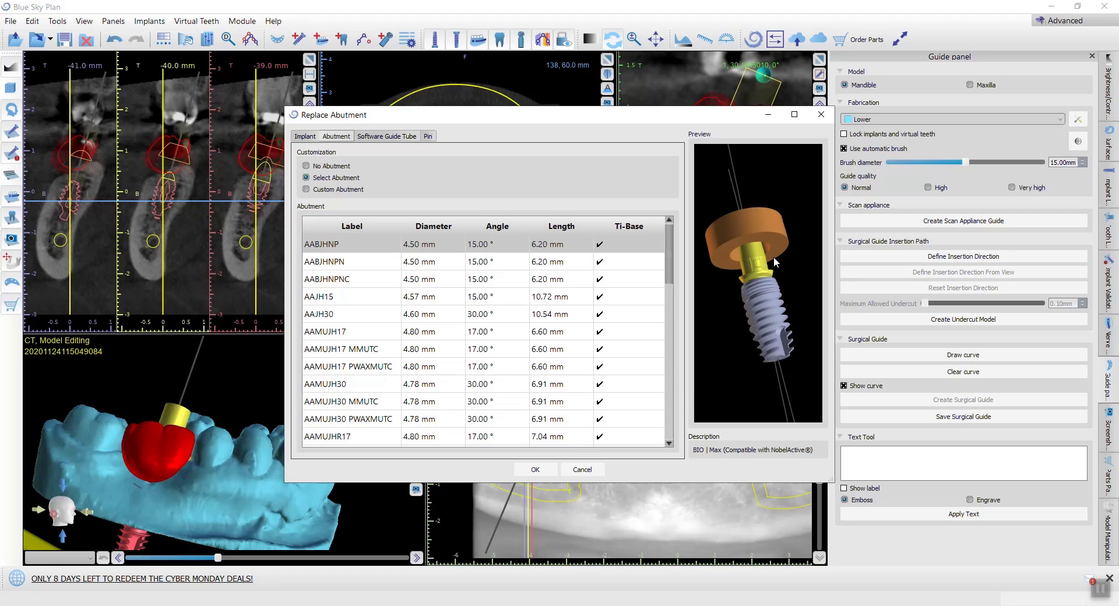
{"action": "left_click_drag", "start_coordinate": [774, 334], "coordinate": [827, 257]}
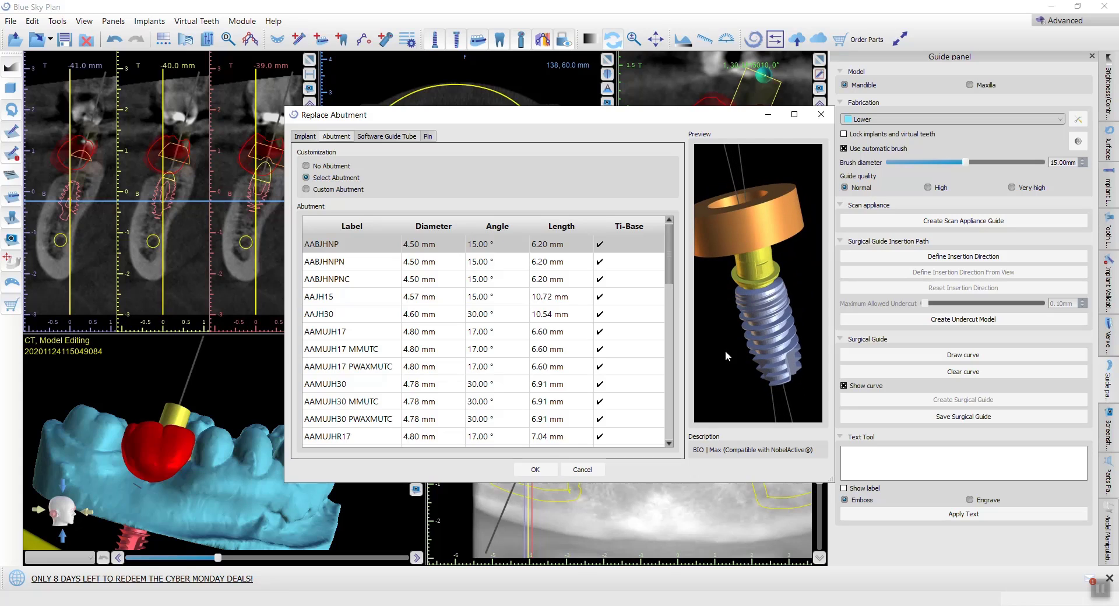
{"action": "left_click_drag", "start_coordinate": [725, 351], "coordinate": [717, 269]}
{"action": "left_click", "coordinate": [1101, 590]}
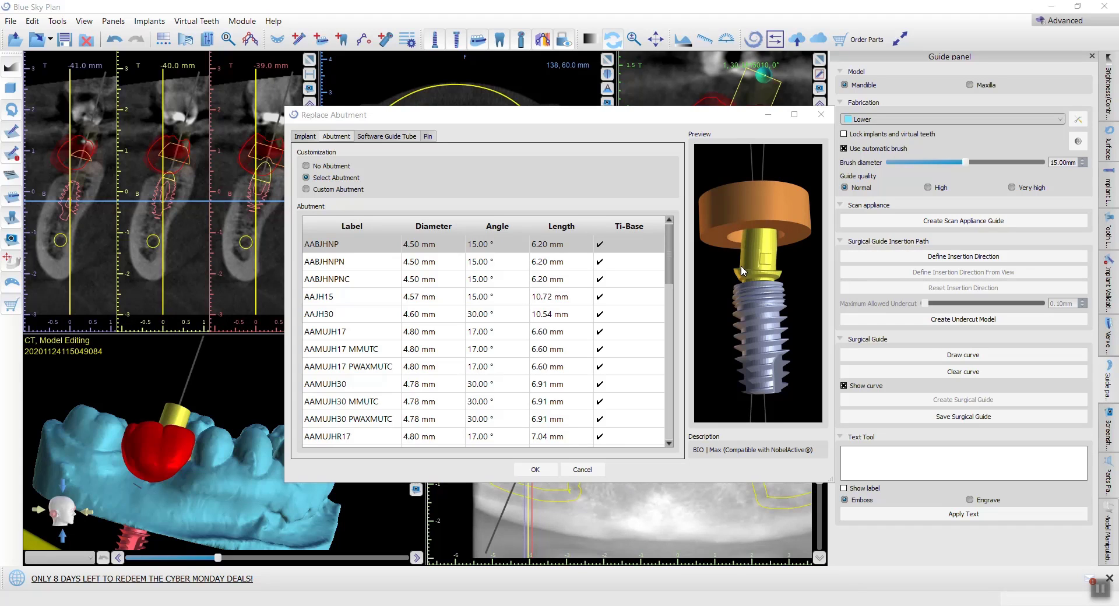
{"action": "left_click_drag", "start_coordinate": [762, 282], "coordinate": [778, 232]}
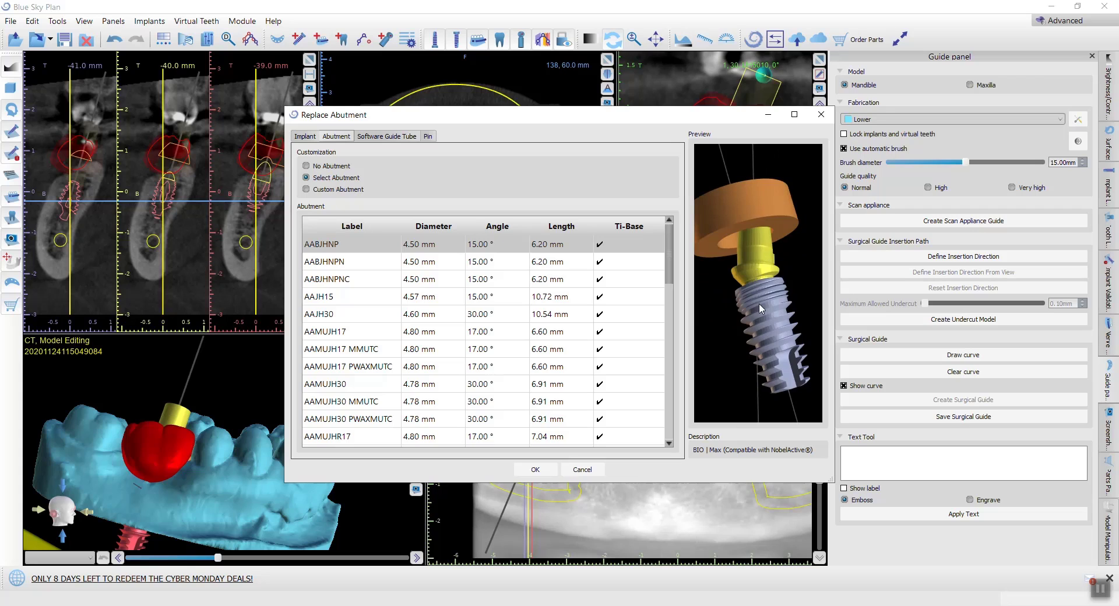
{"action": "left_click_drag", "start_coordinate": [759, 308], "coordinate": [641, 365]}
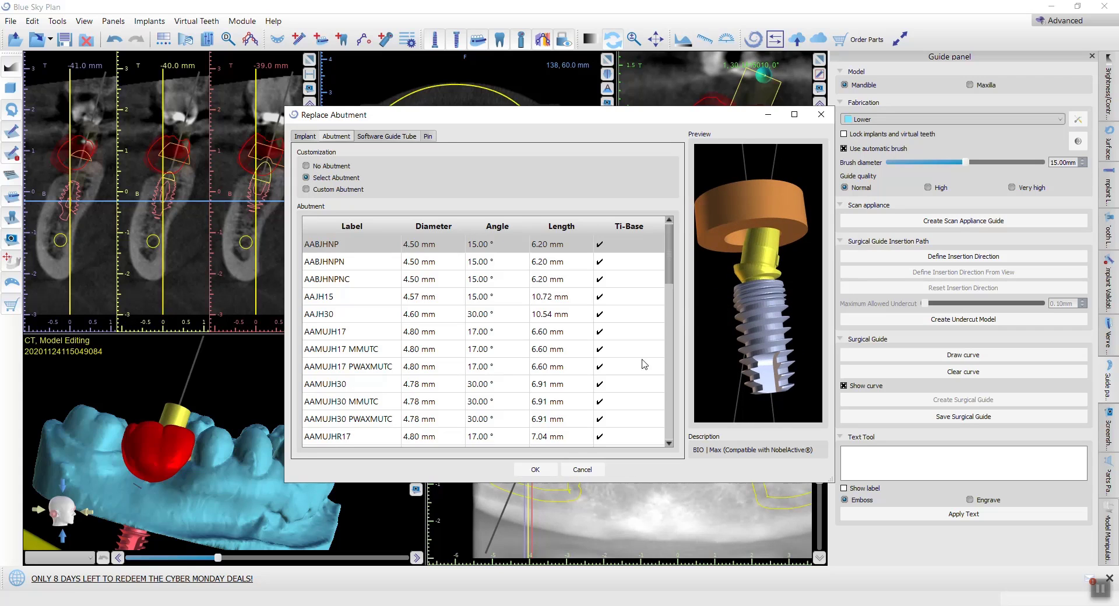
{"action": "left_click", "coordinate": [541, 470]}
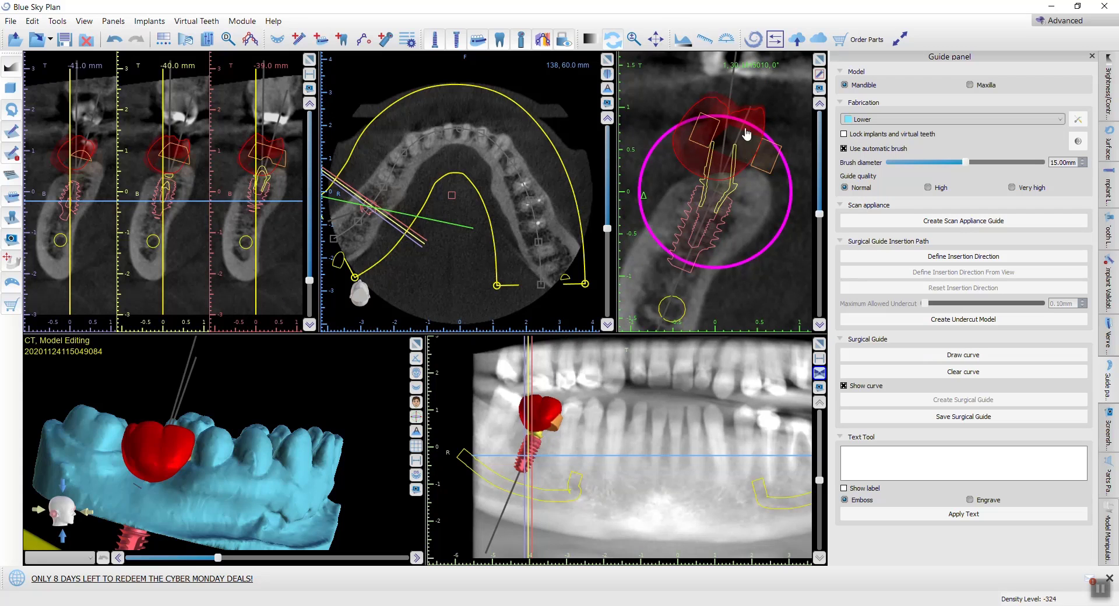
Step: Check the crown and guide tube along the arch in 3D and slightly adjust the implant's tilt in the cross-section
{"action": "left_click_drag", "start_coordinate": [277, 436], "coordinate": [169, 443]}
{"action": "scroll", "coordinate": [135, 438], "scroll_direction": "up", "scroll_amount": 4}
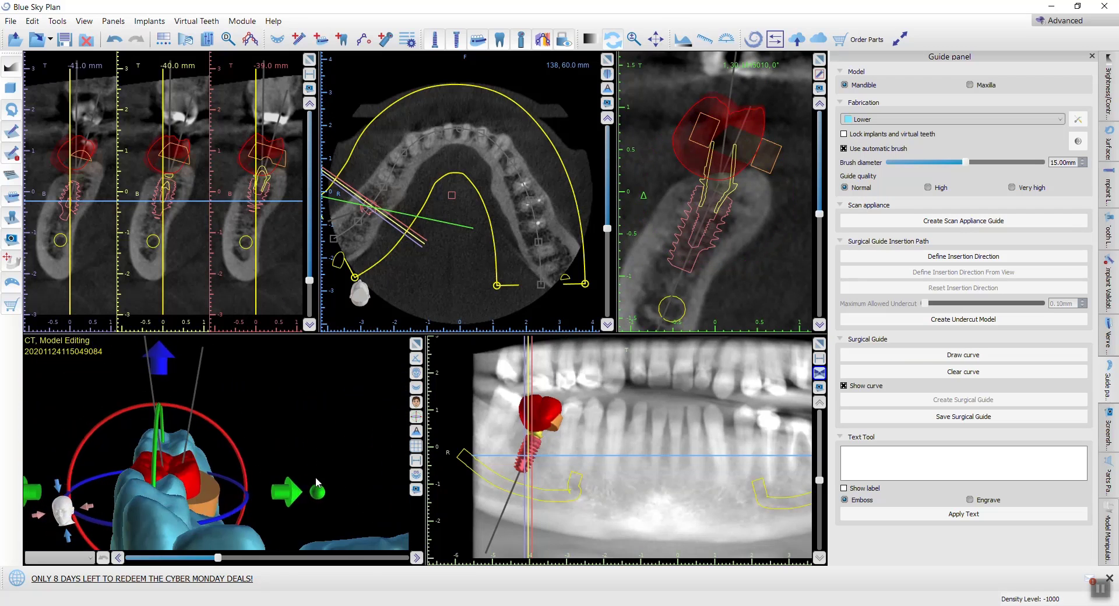
{"action": "mouse_move", "coordinate": [171, 453]}
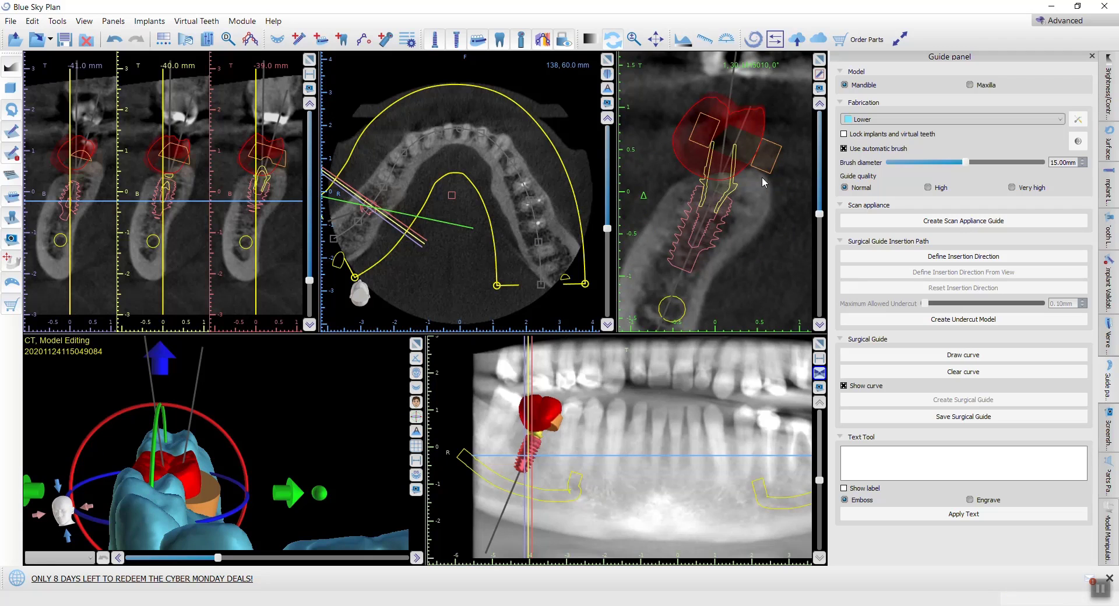
{"action": "left_click", "coordinate": [740, 269]}
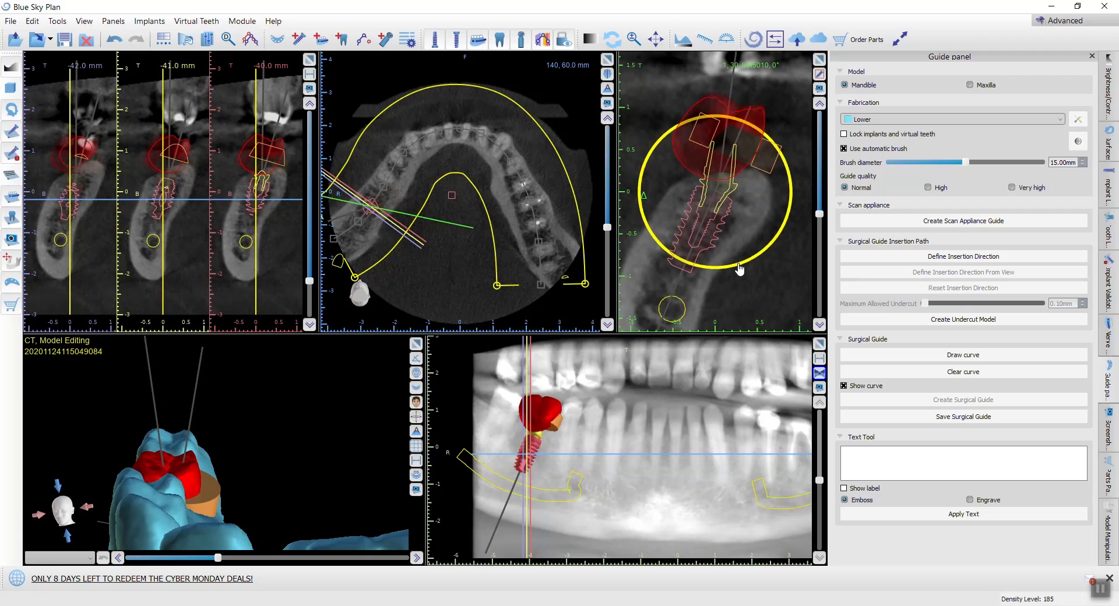
{"action": "left_click_drag", "start_coordinate": [739, 268], "coordinate": [736, 270]}
Step: Tilt the implant in the cross-section rotated to about -95°, bringing the guide tube more centrally under the crown
{"action": "left_click_drag", "start_coordinate": [317, 439], "coordinate": [150, 513]}
{"action": "left_click_drag", "start_coordinate": [279, 528], "coordinate": [244, 460]}
{"action": "scroll", "coordinate": [238, 422], "scroll_direction": "up", "scroll_amount": 5}
{"action": "scroll", "coordinate": [236, 424], "scroll_direction": "down", "scroll_amount": 5}
{"action": "scroll", "coordinate": [765, 202], "scroll_direction": "down", "scroll_amount": 10}
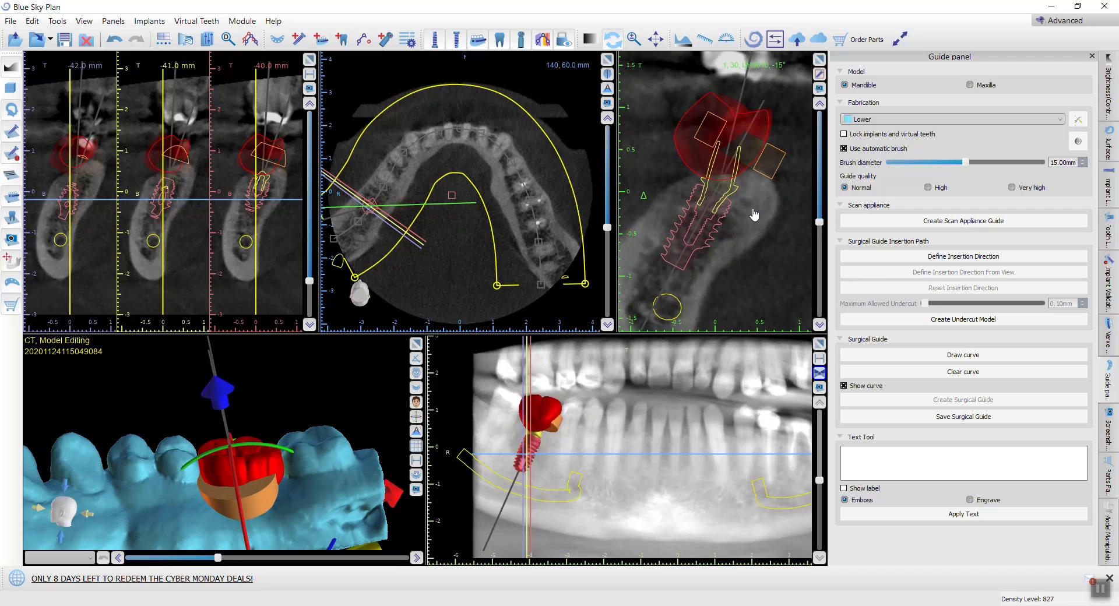
{"action": "scroll", "coordinate": [726, 241], "scroll_direction": "down", "scroll_amount": 10}
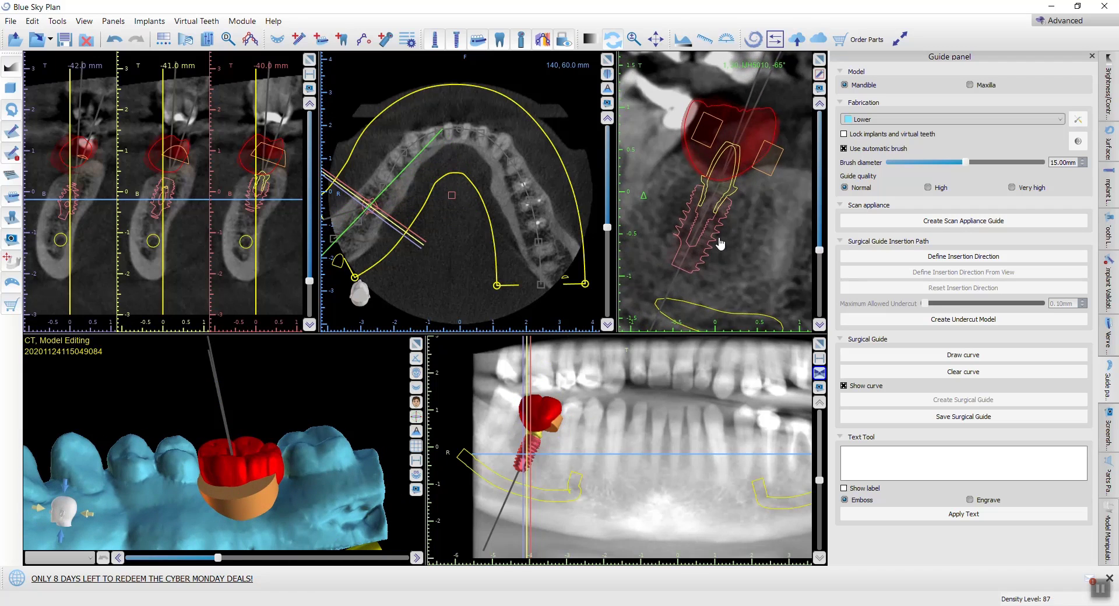
{"action": "scroll", "coordinate": [721, 244], "scroll_direction": "down", "scroll_amount": 5}
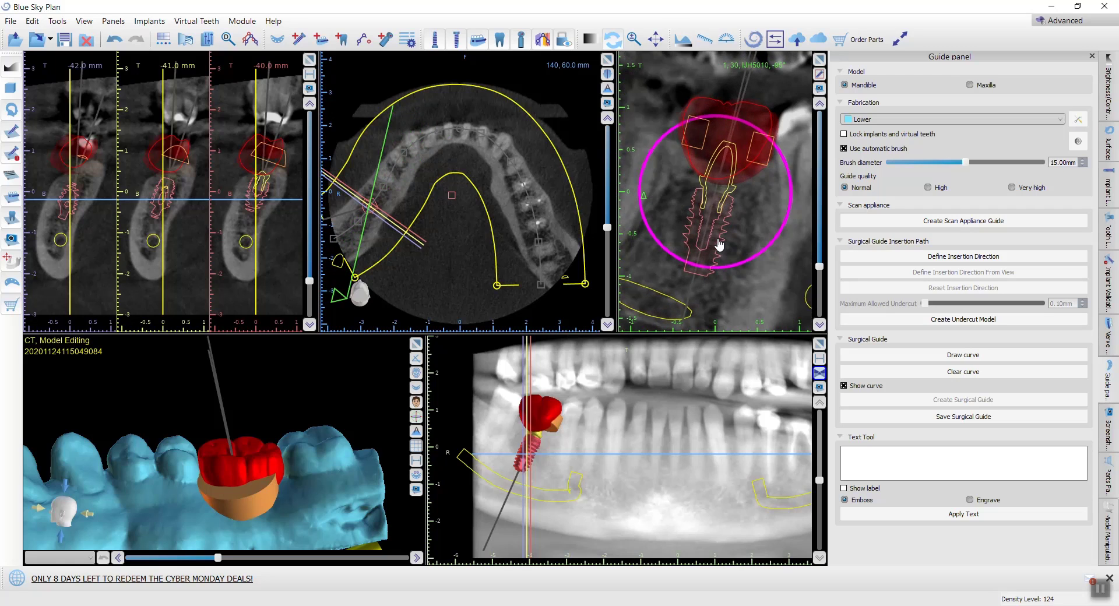
{"action": "left_click_drag", "start_coordinate": [735, 268], "coordinate": [744, 274]}
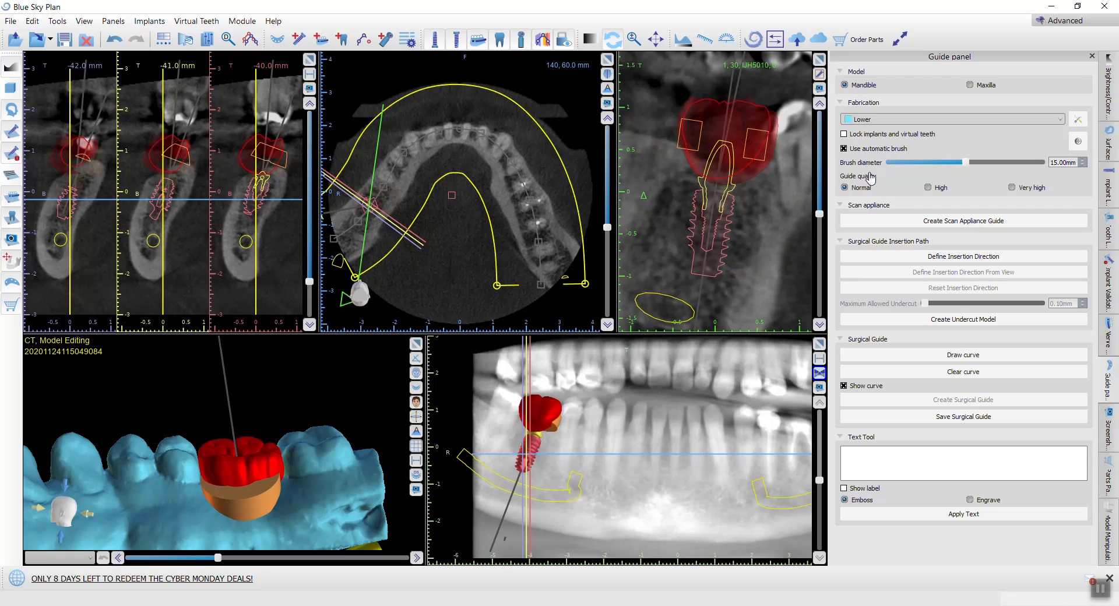
Step: Examine the implant, angled abutment and crown in the rotated cross-section and from the side and above in 3D
{"action": "scroll", "coordinate": [741, 202], "scroll_direction": "down", "scroll_amount": 15}
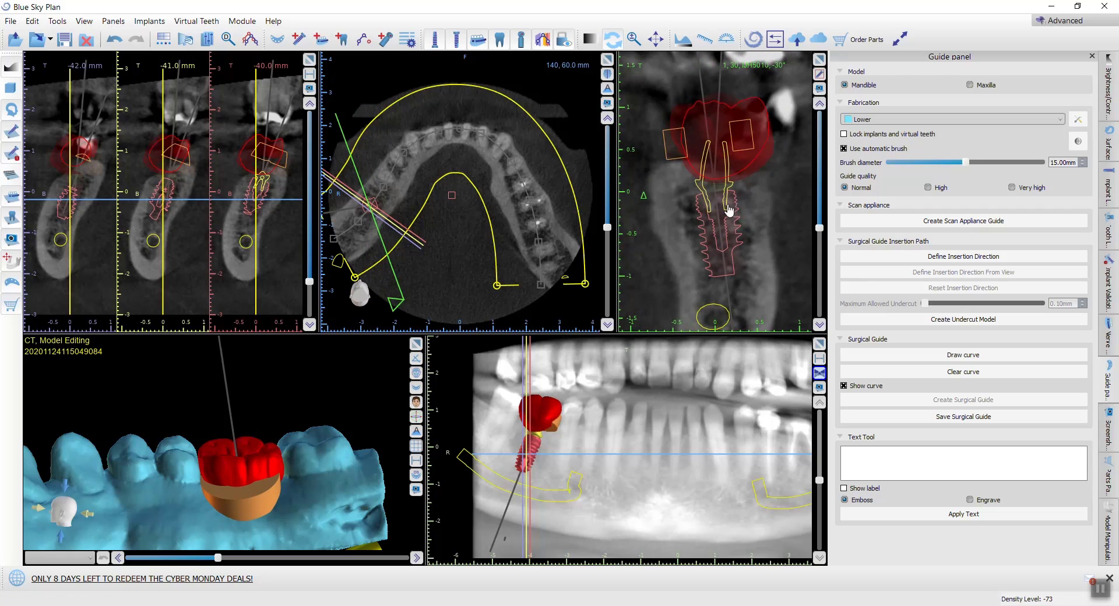
{"action": "left_click_drag", "start_coordinate": [175, 487], "coordinate": [291, 541]}
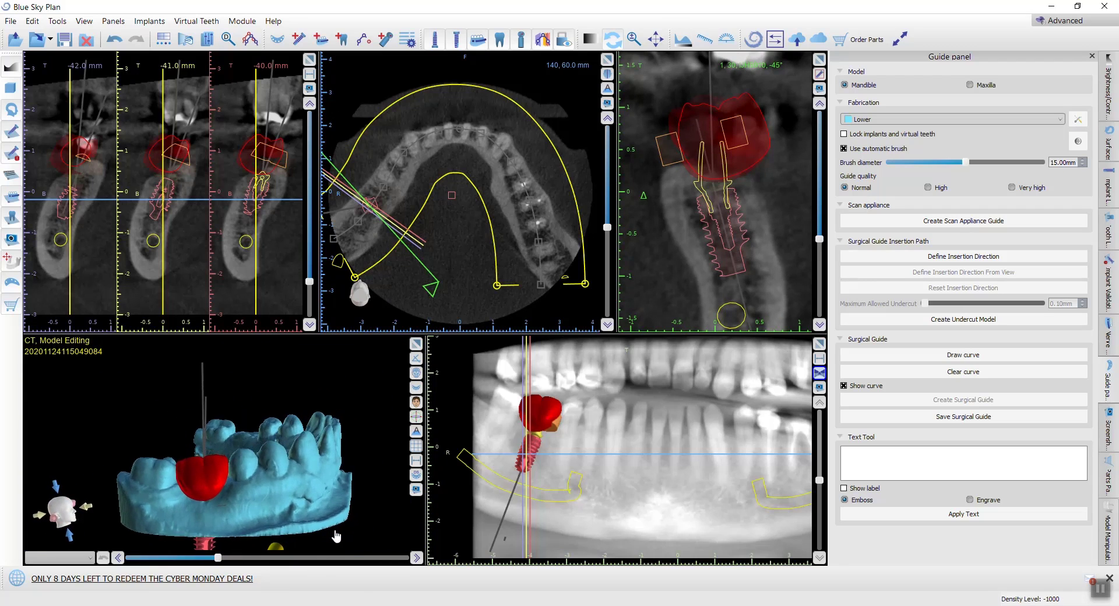
{"action": "scroll", "coordinate": [301, 517], "scroll_direction": "up", "scroll_amount": 3}
{"action": "middle_click_drag", "start_coordinate": [301, 493], "coordinate": [301, 425]}
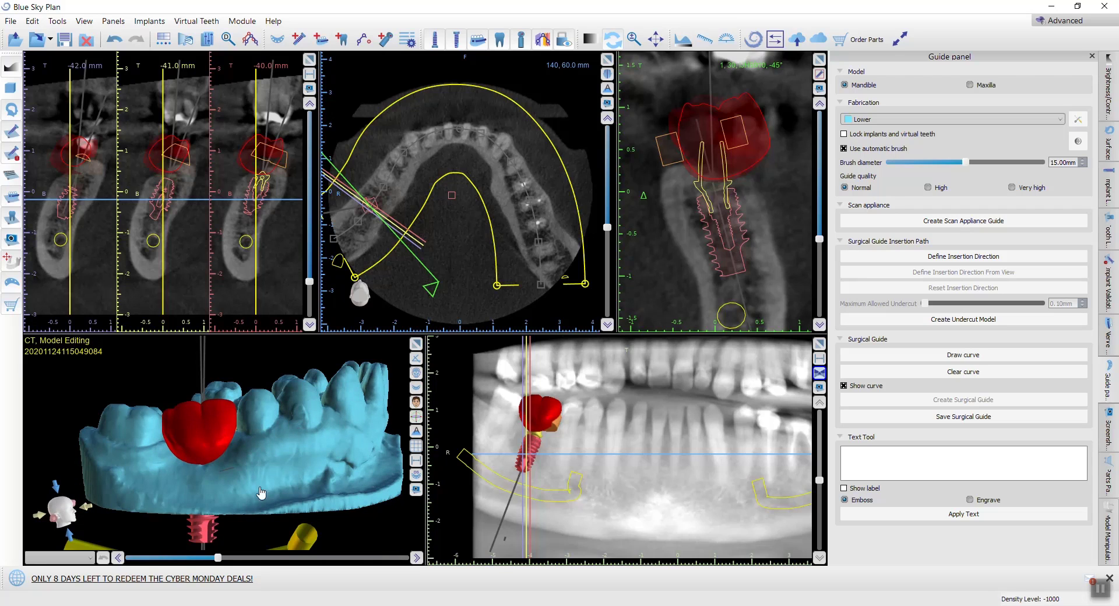
{"action": "left_click", "coordinate": [218, 535]}
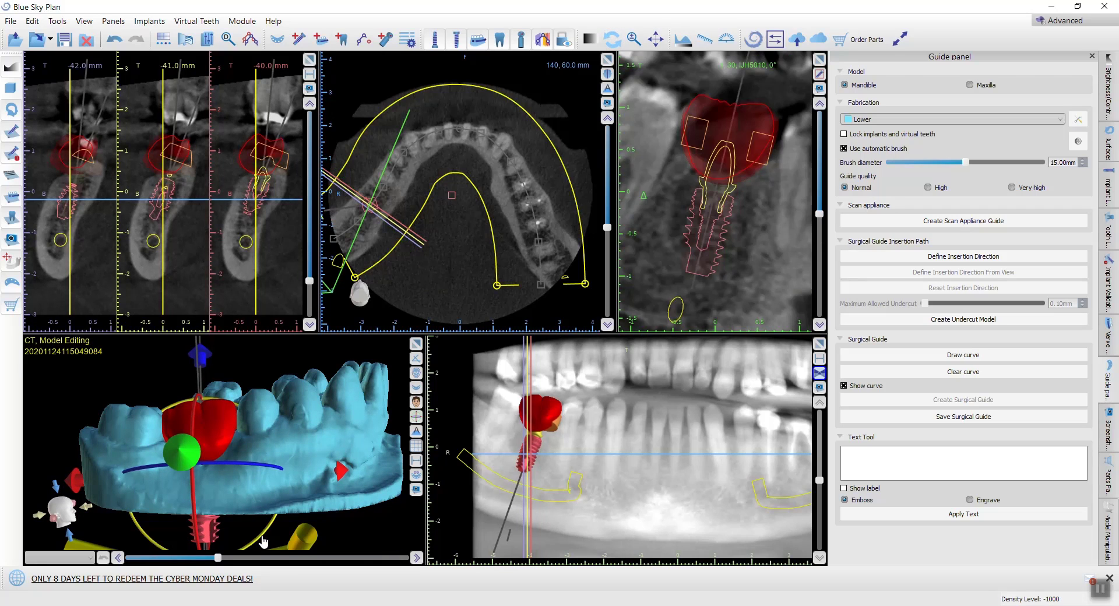
{"action": "scroll", "coordinate": [268, 530], "scroll_direction": "down", "scroll_amount": 4}
{"action": "left_click_drag", "start_coordinate": [265, 514], "coordinate": [282, 424]}
{"action": "left_click", "coordinate": [282, 424]}
{"action": "left_click_drag", "start_coordinate": [348, 483], "coordinate": [243, 468]}
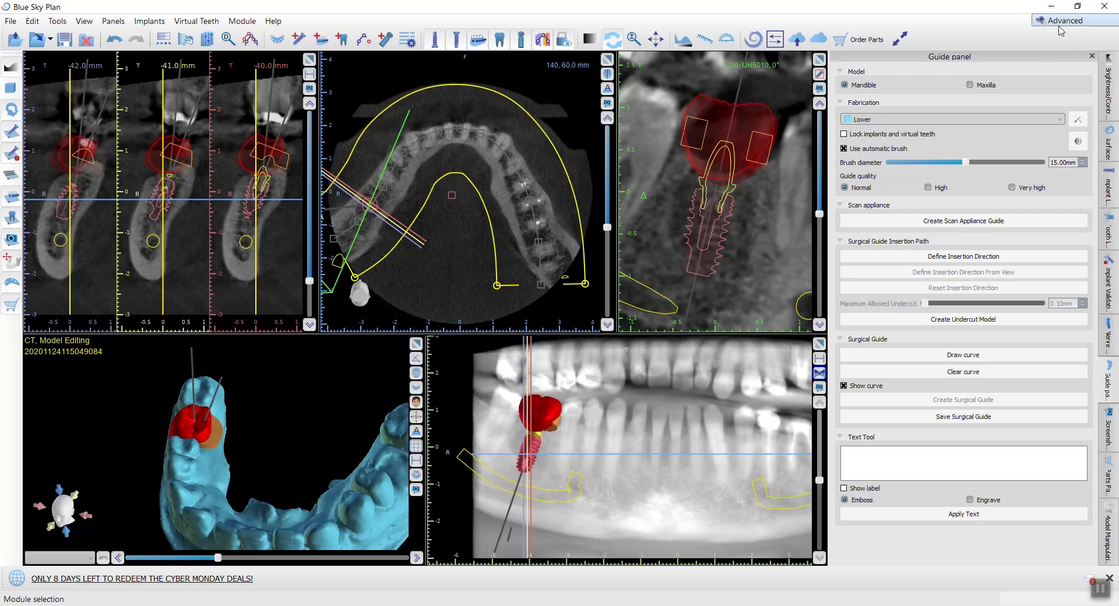
Step: Switch to the Crown and Bridge module and turn the lower model to an occlusal view of the molar crown
{"action": "left_click", "coordinate": [240, 22]}
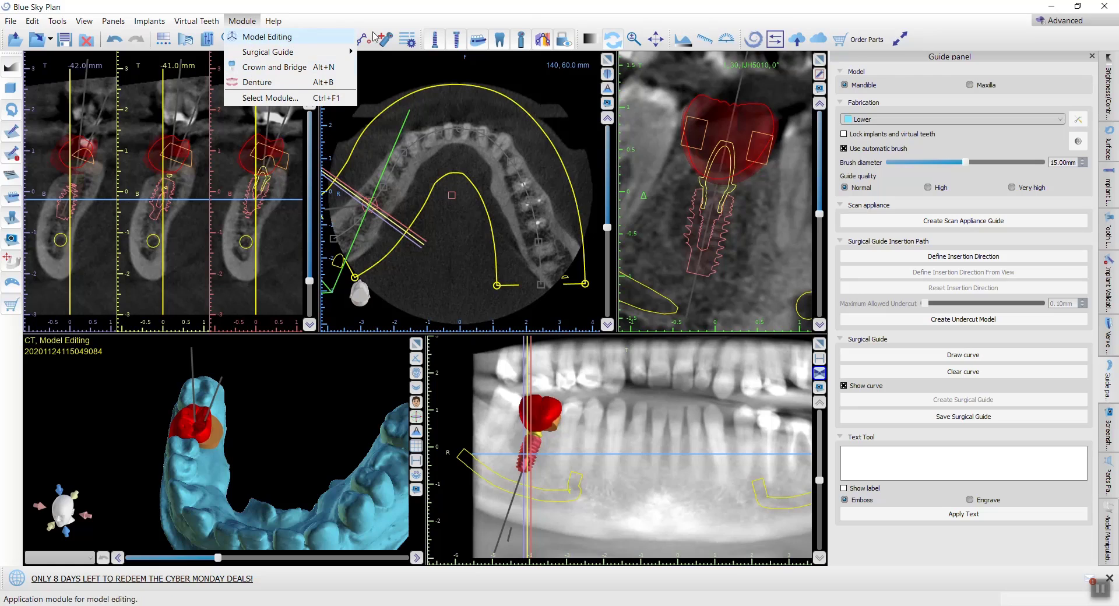
{"action": "left_click", "coordinate": [1056, 23]}
{"action": "left_click", "coordinate": [1058, 24]}
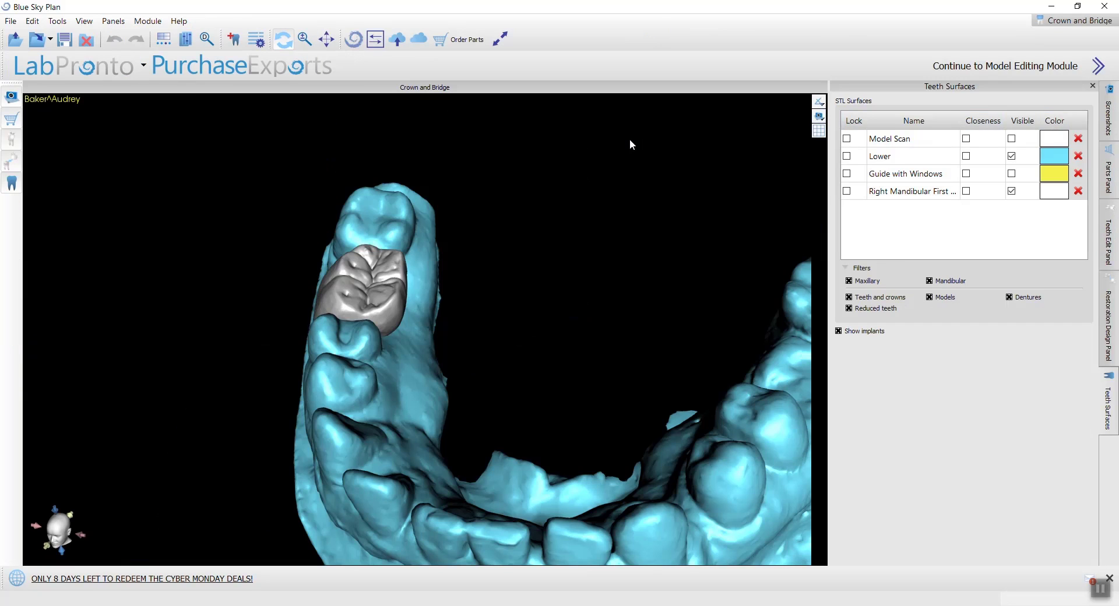
{"action": "left_click_drag", "start_coordinate": [629, 142], "coordinate": [414, 209]}
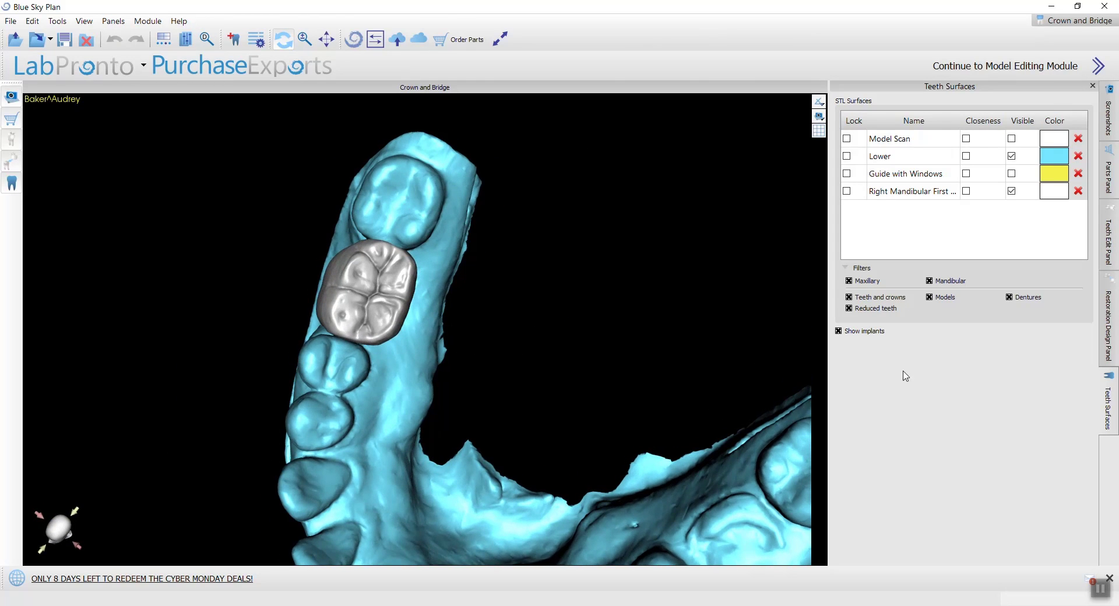
Step: Set up a Crown on a Tibase restoration for the mandible and check the preselected crown and implant from the side
{"action": "left_click", "coordinate": [1109, 309]}
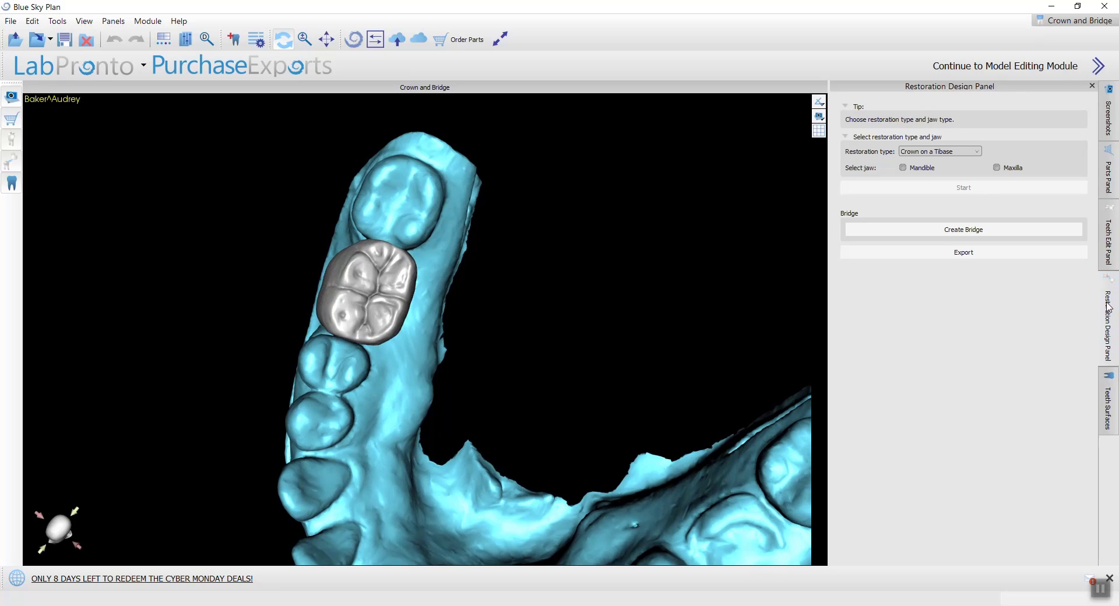
{"action": "left_click", "coordinate": [903, 168]}
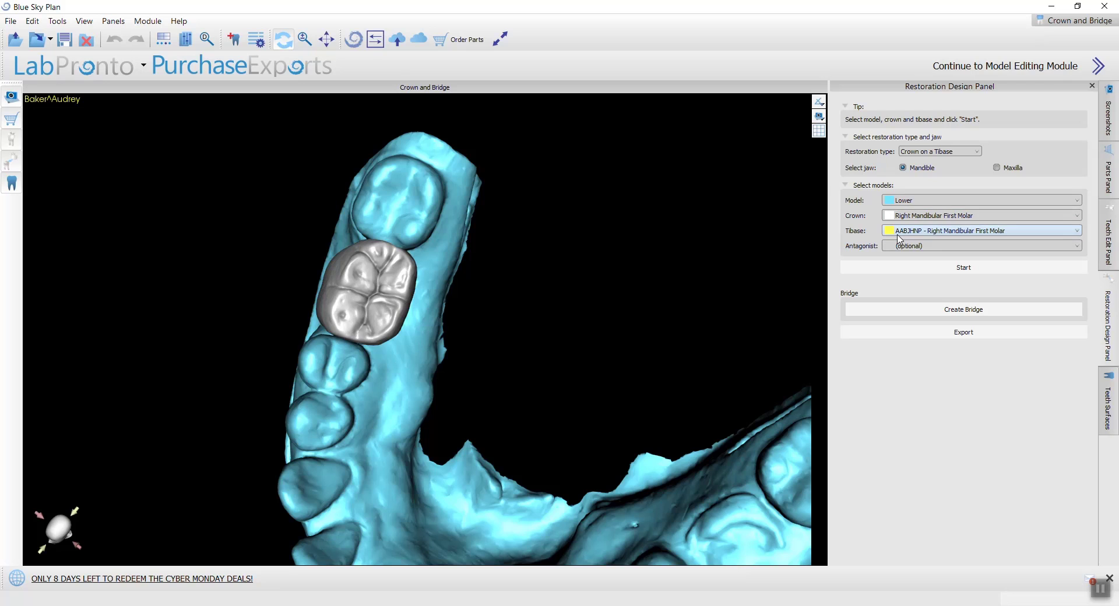
{"action": "left_click_drag", "start_coordinate": [300, 463], "coordinate": [448, 238]}
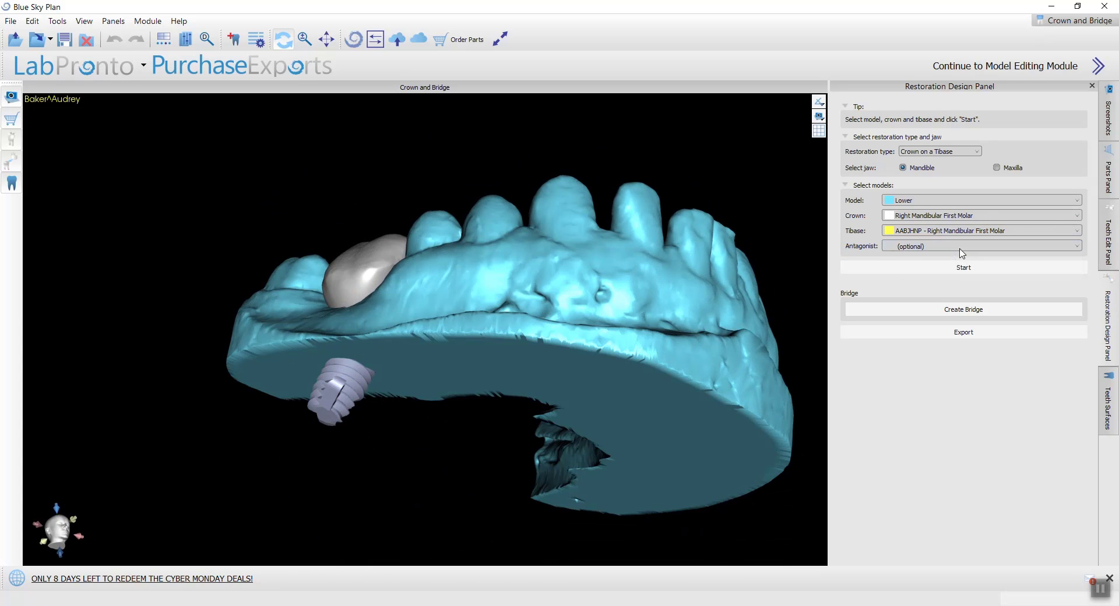
{"action": "left_click", "coordinate": [961, 249]}
{"action": "left_click", "coordinate": [956, 261]}
{"action": "left_click_drag", "start_coordinate": [572, 159], "coordinate": [532, 226]}
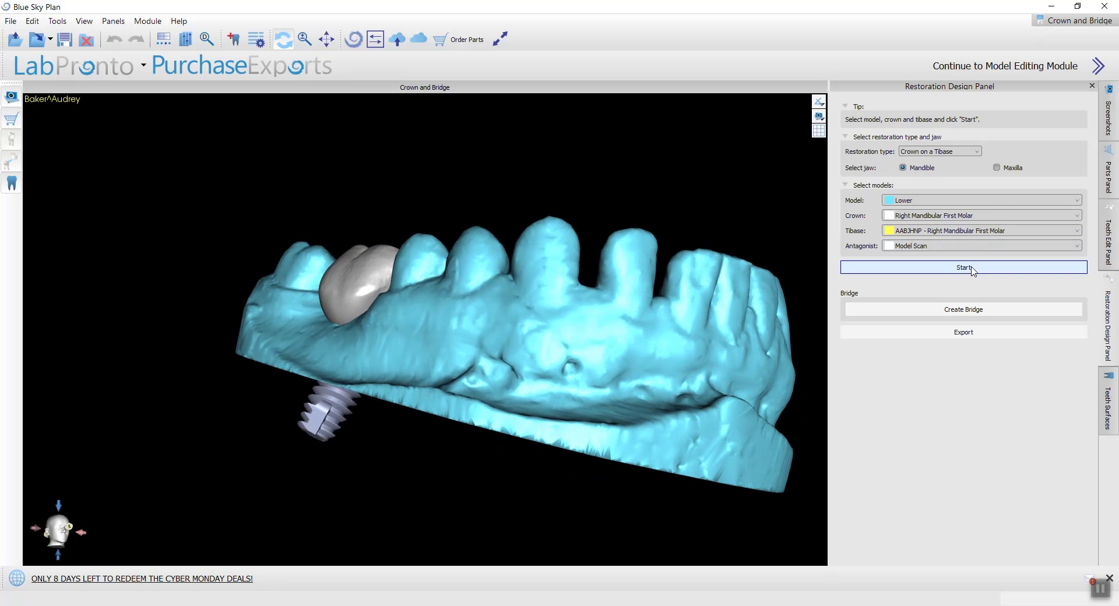
{"action": "left_click", "coordinate": [968, 246]}
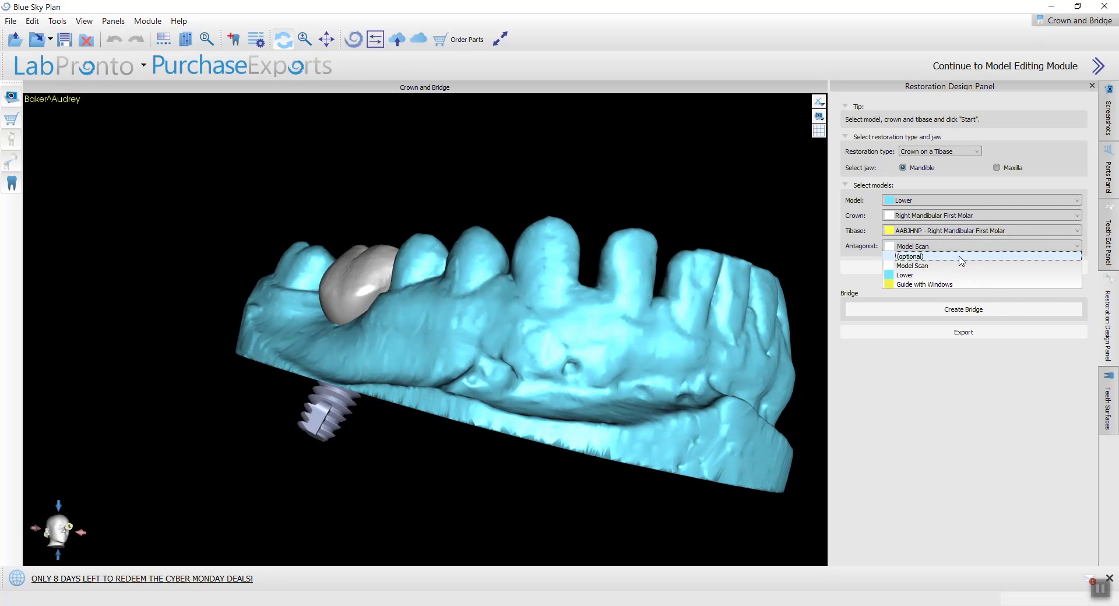
{"action": "left_click", "coordinate": [962, 257]}
Step: Start the custom crown wizard for the right mandibular first molar and choose to plan a new restoration
{"action": "left_click_drag", "start_coordinate": [297, 232], "coordinate": [512, 345]}
{"action": "left_click", "coordinate": [930, 267]}
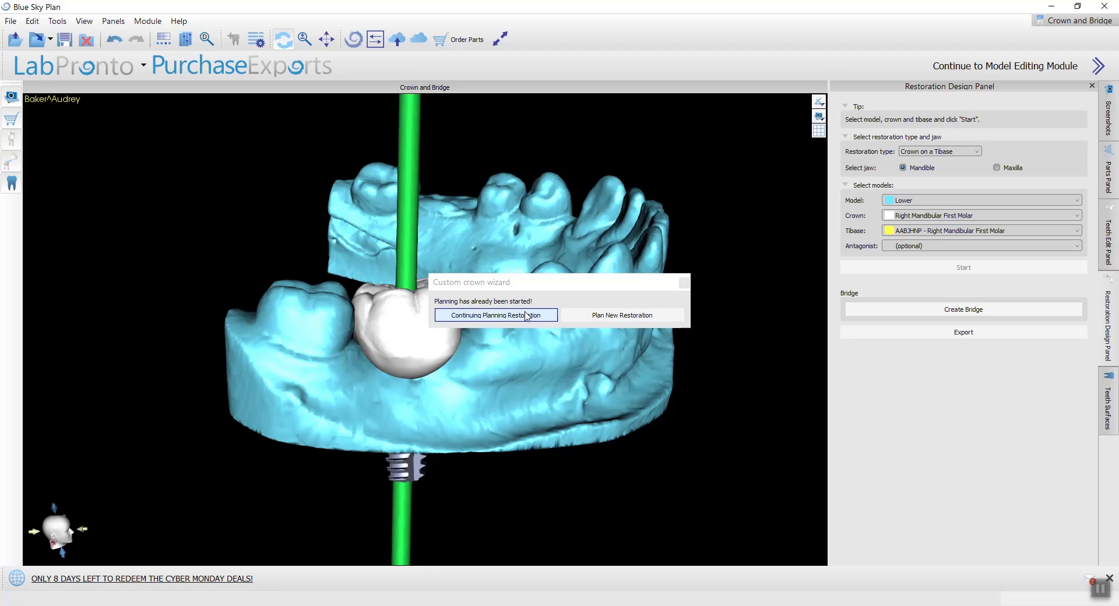
{"action": "left_click", "coordinate": [587, 314]}
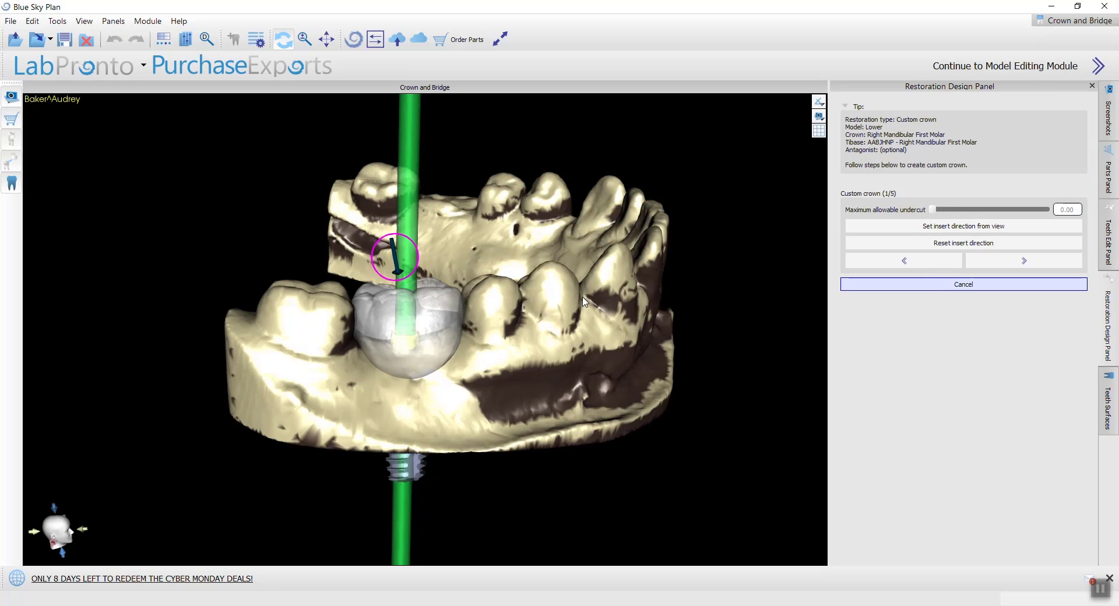
Step: Inspect the tibase inside the crown, set the insertion direction from the occlusal view, and continue to the approximal area stage
{"action": "left_click_drag", "start_coordinate": [730, 209], "coordinate": [197, 355]}
{"action": "scroll", "coordinate": [445, 333], "scroll_direction": "up", "scroll_amount": 5}
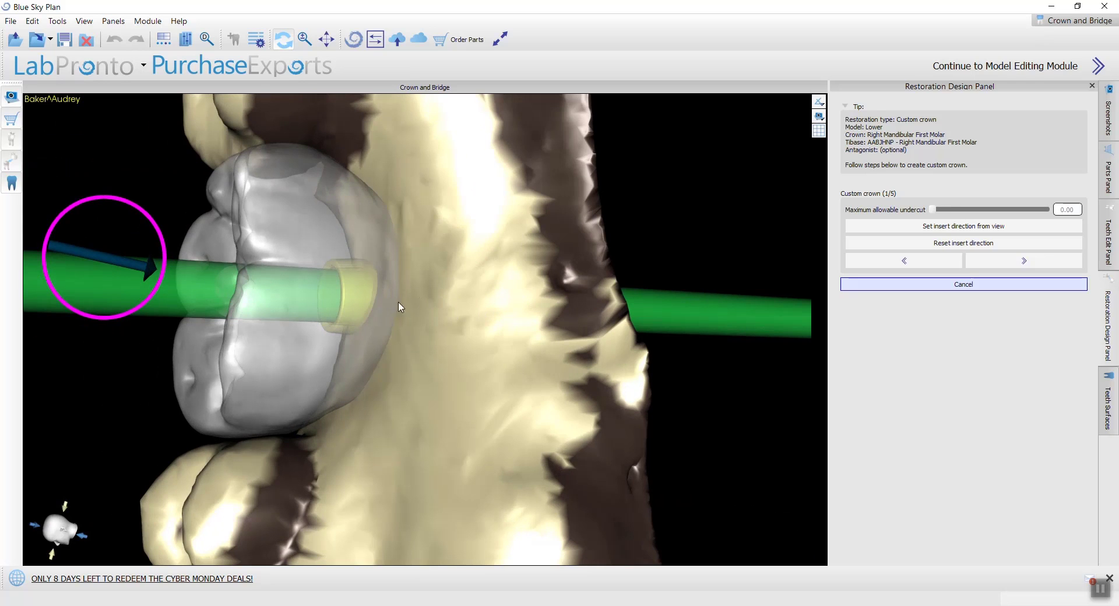
{"action": "mouse_move", "coordinate": [748, 334]}
{"action": "left_mouse_down"}
{"action": "mouse_move", "coordinate": [592, 349]}
{"action": "mouse_move", "coordinate": [613, 331]}
{"action": "mouse_move", "coordinate": [540, 318]}
{"action": "mouse_move", "coordinate": [480, 332]}
{"action": "left_mouse_up"}
{"action": "scroll", "coordinate": [613, 331], "scroll_direction": "down", "scroll_amount": 6}
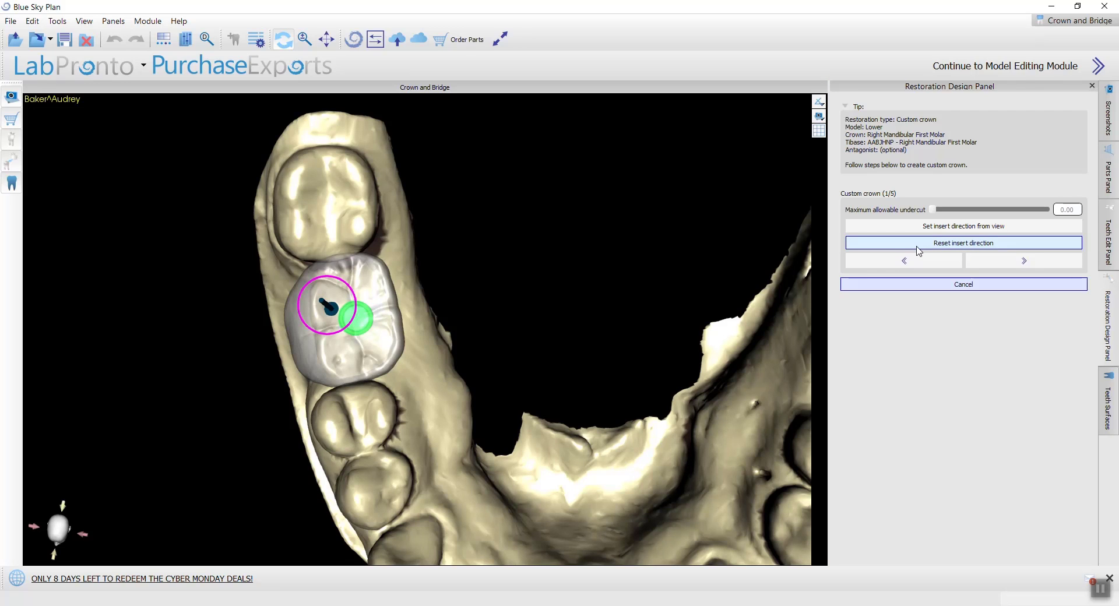
{"action": "left_click", "coordinate": [946, 227]}
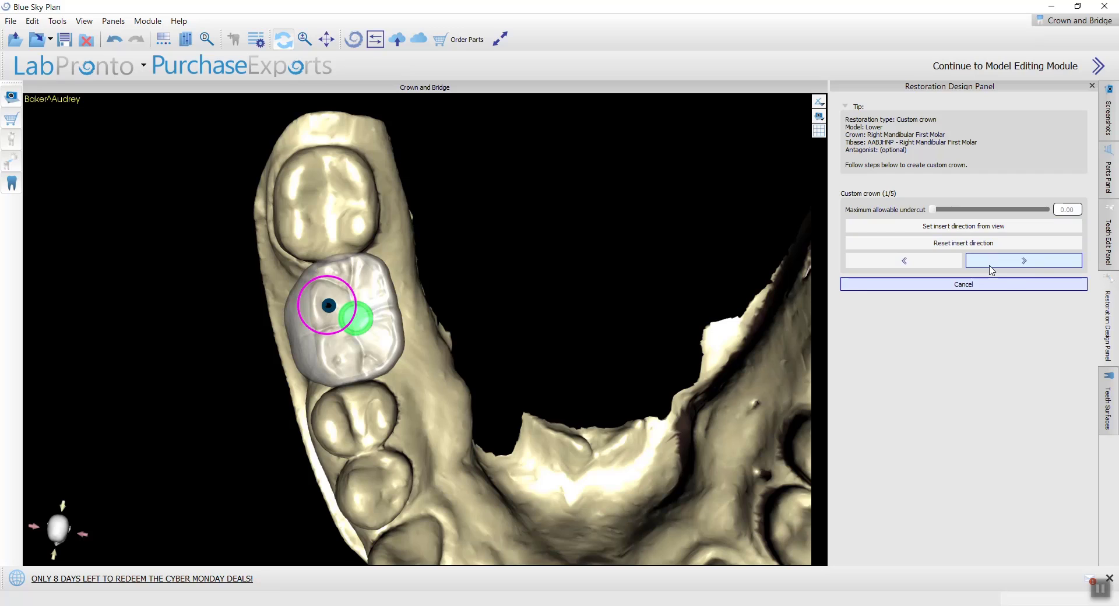
{"action": "left_click", "coordinate": [1024, 263]}
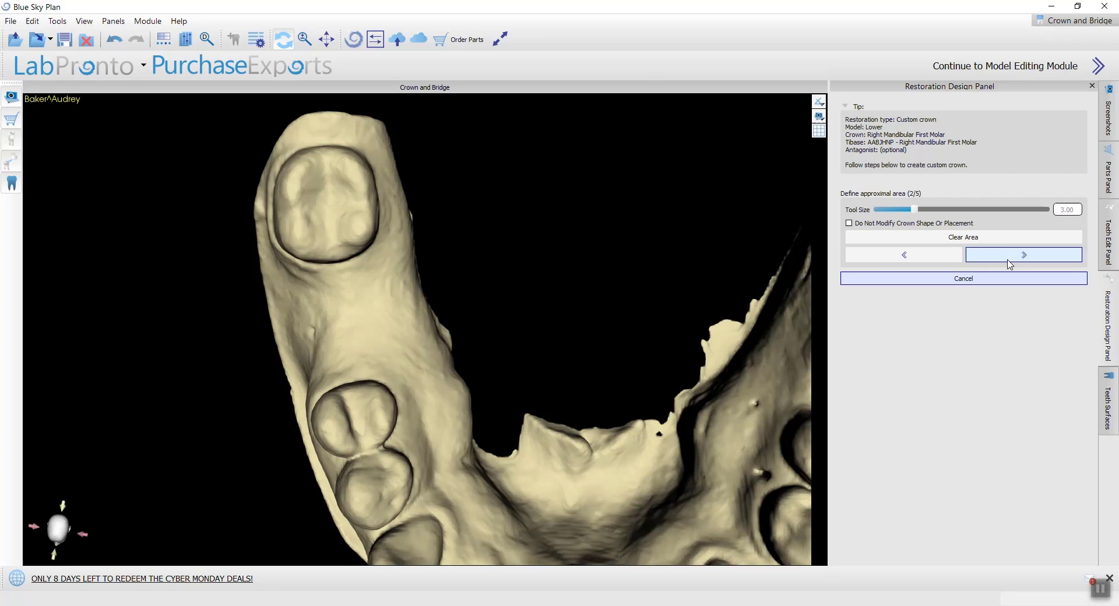
Step: Mark the approximal areas on the molar and premolar surfaces that face the missing tooth's gap
{"action": "mouse_move", "coordinate": [474, 292]}
{"action": "left_mouse_down"}
{"action": "mouse_move", "coordinate": [484, 238]}
{"action": "mouse_move", "coordinate": [412, 144]}
{"action": "mouse_move", "coordinate": [502, 252]}
{"action": "mouse_move", "coordinate": [415, 282]}
{"action": "left_mouse_up"}
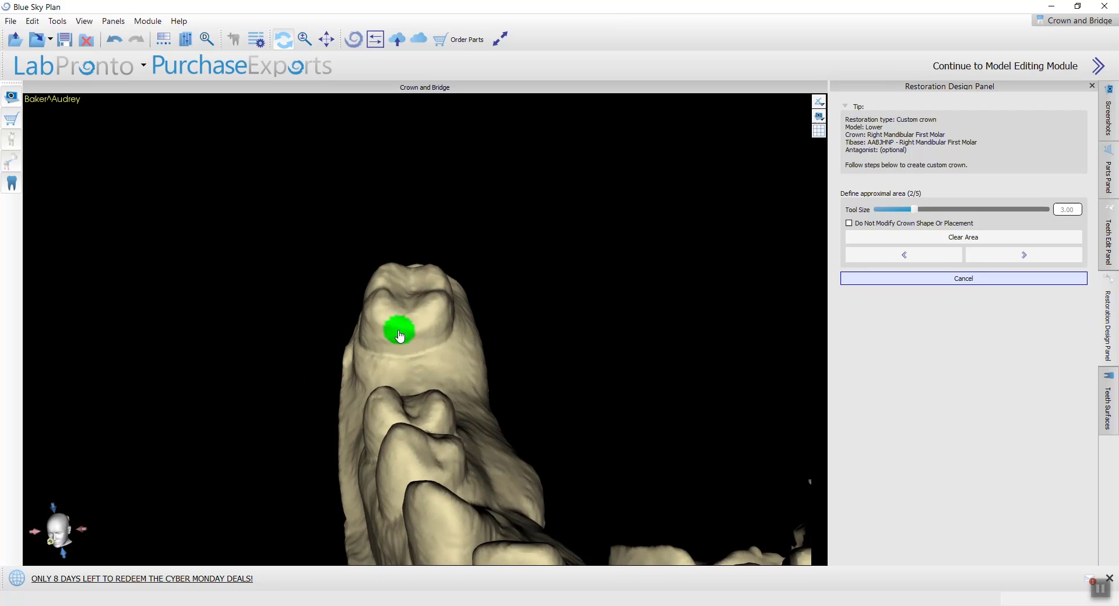
{"action": "left_click_drag", "start_coordinate": [426, 331], "coordinate": [384, 332]}
{"action": "mouse_move", "coordinate": [215, 376]}
{"action": "left_mouse_down"}
{"action": "mouse_move", "coordinate": [275, 450]}
{"action": "mouse_move", "coordinate": [734, 387]}
{"action": "mouse_move", "coordinate": [770, 396]}
{"action": "left_mouse_up"}
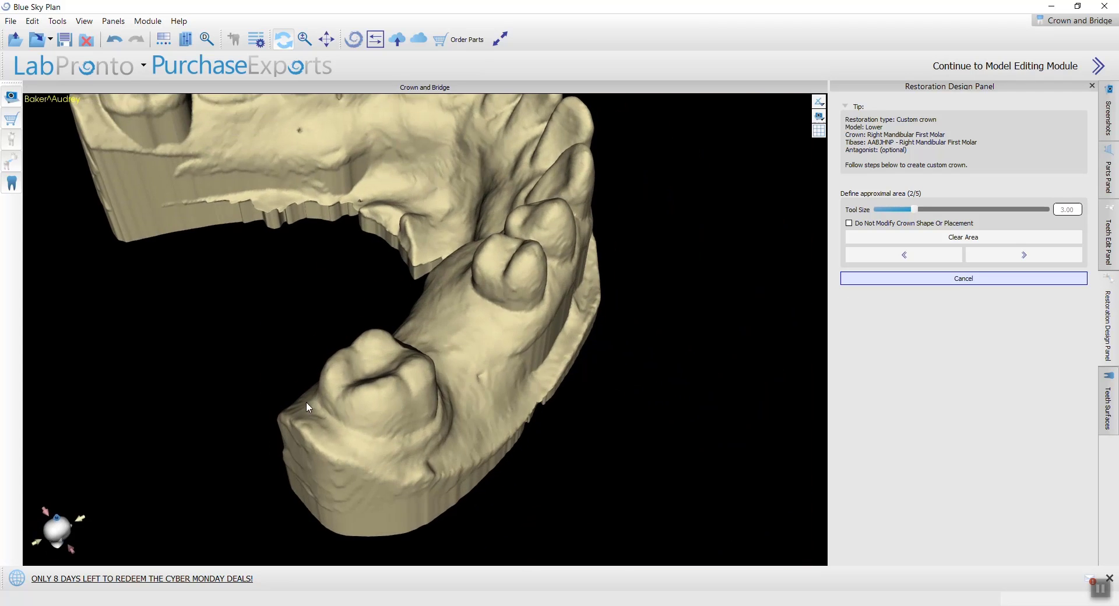
{"action": "left_click_drag", "start_coordinate": [306, 402], "coordinate": [447, 352]}
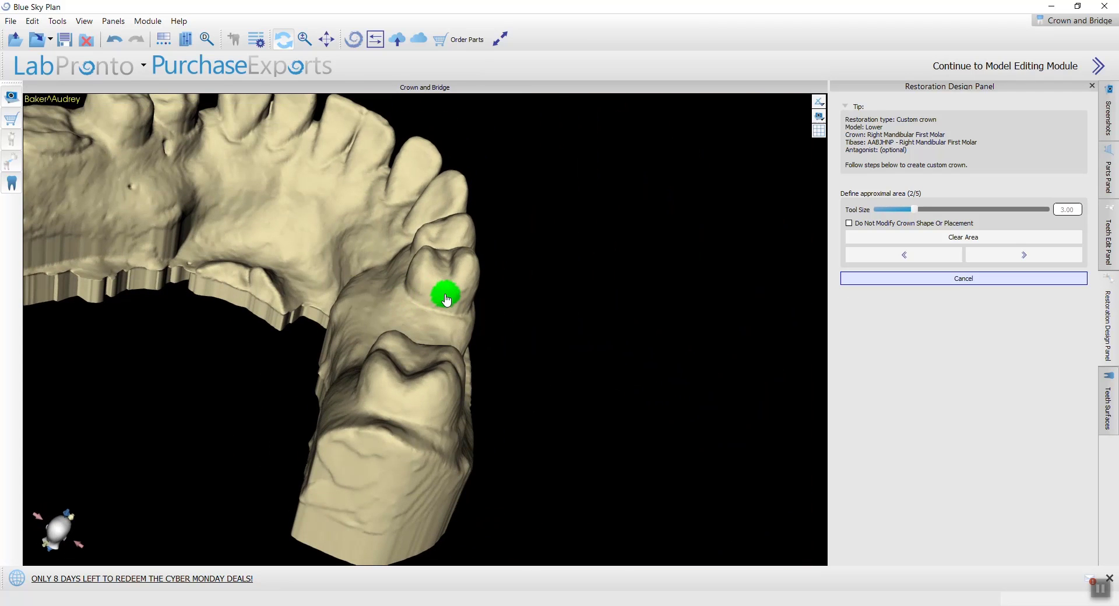
{"action": "left_click_drag", "start_coordinate": [446, 296], "coordinate": [440, 295]}
{"action": "mouse_move", "coordinate": [553, 375]}
{"action": "left_mouse_down"}
{"action": "mouse_move", "coordinate": [562, 396]}
{"action": "mouse_move", "coordinate": [95, 325]}
{"action": "mouse_move", "coordinate": [93, 342]}
{"action": "left_mouse_up"}
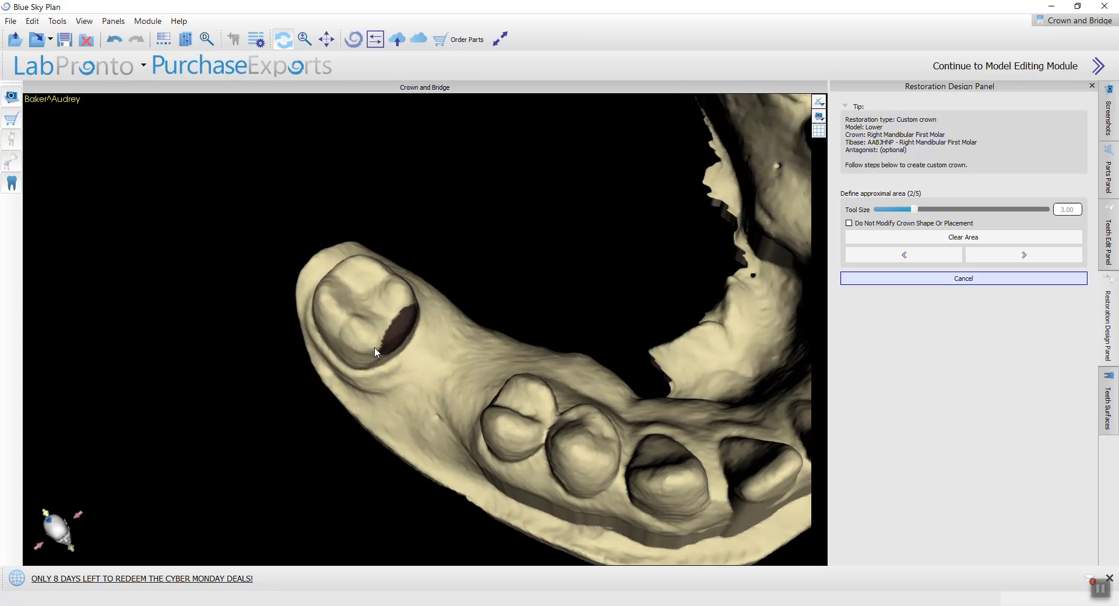
Step: Paint a patch on the molar's occlusal surface and erase it again
{"action": "scroll", "coordinate": [376, 346], "scroll_direction": "up", "scroll_amount": 4}
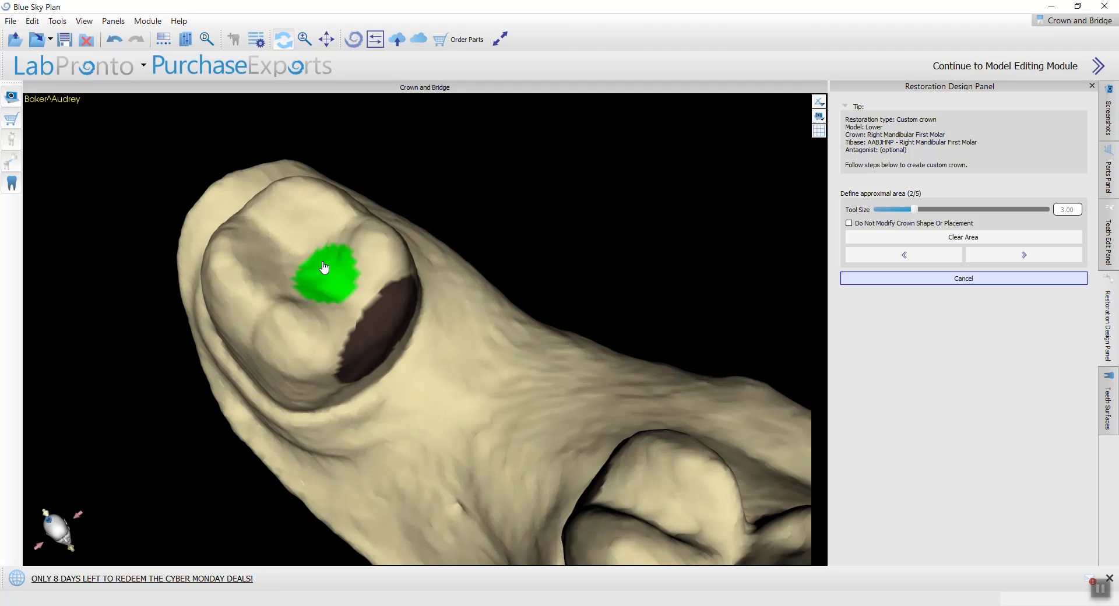
{"action": "left_click_drag", "start_coordinate": [325, 268], "coordinate": [306, 257]}
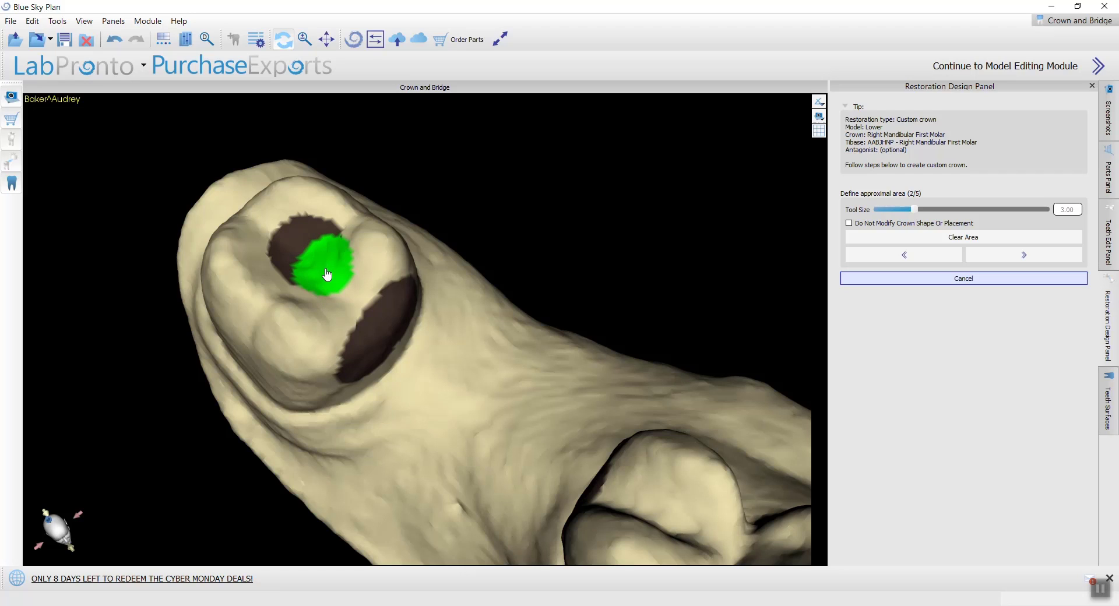
{"action": "mouse_move", "coordinate": [327, 260]}
{"action": "left_mouse_down"}
{"action": "mouse_move", "coordinate": [282, 224]}
{"action": "mouse_move", "coordinate": [300, 280]}
{"action": "left_mouse_up"}
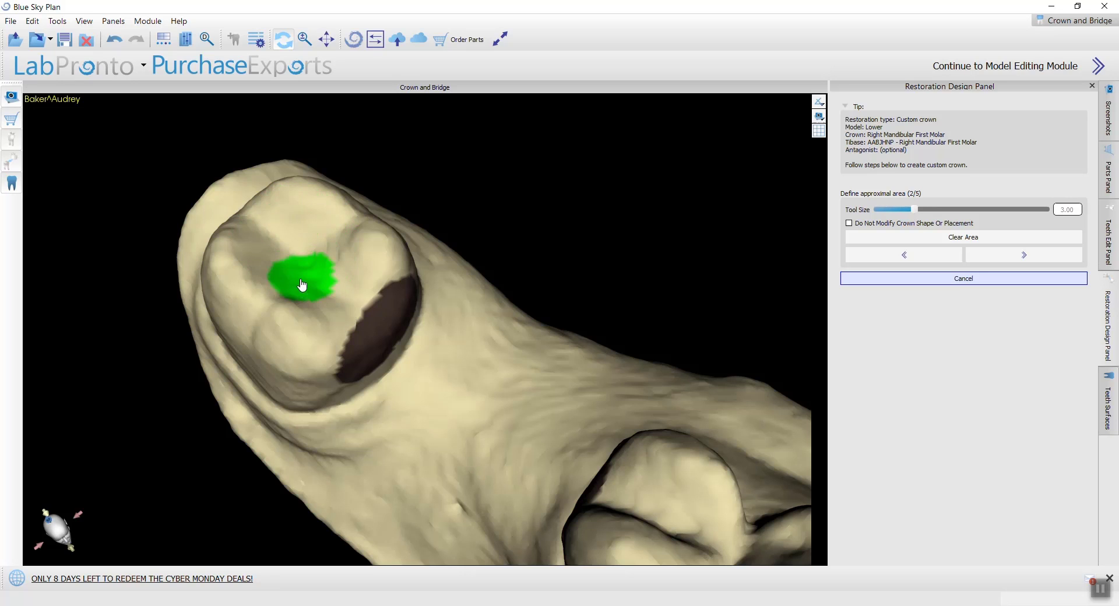
Step: Trim the marked approximal areas back from the occlusal edges of the molar and premolar, and continue to the margin stage
{"action": "mouse_move", "coordinate": [363, 440]}
{"action": "left_mouse_down"}
{"action": "mouse_move", "coordinate": [282, 375]}
{"action": "mouse_move", "coordinate": [352, 361]}
{"action": "left_mouse_up"}
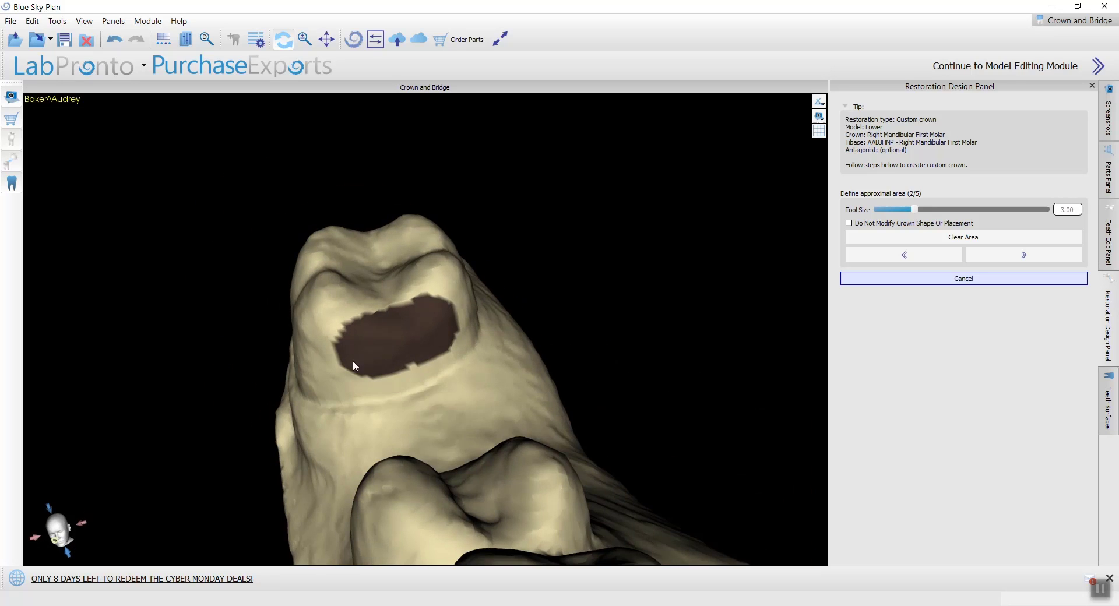
{"action": "mouse_move", "coordinate": [457, 412]}
{"action": "left_mouse_down"}
{"action": "mouse_move", "coordinate": [315, 457]}
{"action": "mouse_move", "coordinate": [477, 394]}
{"action": "mouse_move", "coordinate": [396, 461]}
{"action": "mouse_move", "coordinate": [355, 476]}
{"action": "left_mouse_up"}
{"action": "mouse_move", "coordinate": [460, 404]}
{"action": "left_mouse_down"}
{"action": "mouse_move", "coordinate": [465, 478]}
{"action": "mouse_move", "coordinate": [734, 298]}
{"action": "left_mouse_up"}
{"action": "left_click_drag", "start_coordinate": [497, 270], "coordinate": [486, 450]}
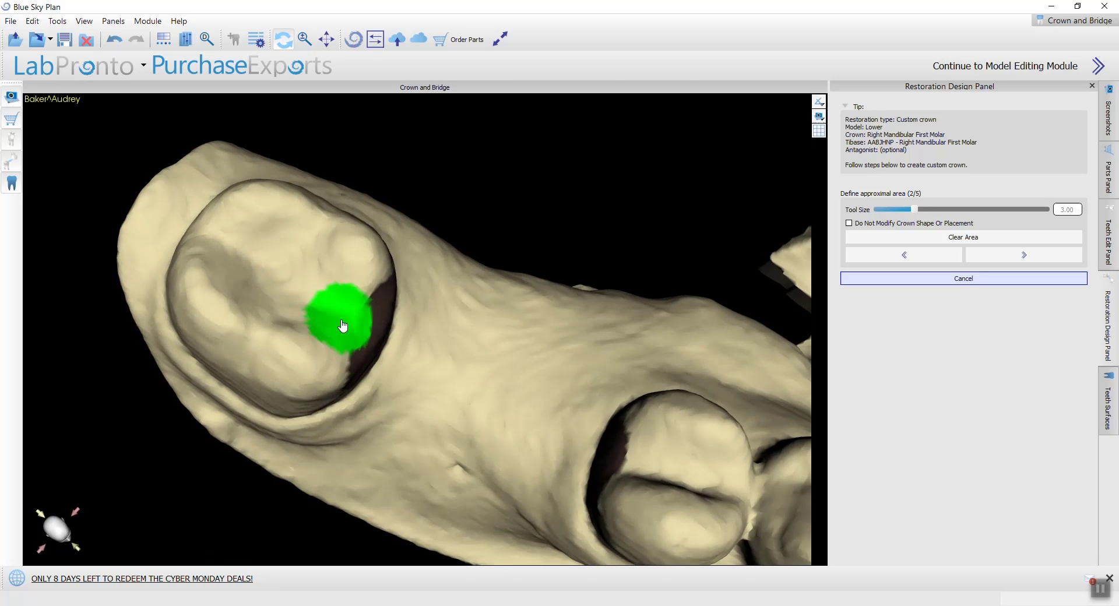
{"action": "mouse_move", "coordinate": [429, 424]}
{"action": "left_mouse_down"}
{"action": "mouse_move", "coordinate": [541, 337]}
{"action": "mouse_move", "coordinate": [434, 447]}
{"action": "left_mouse_up"}
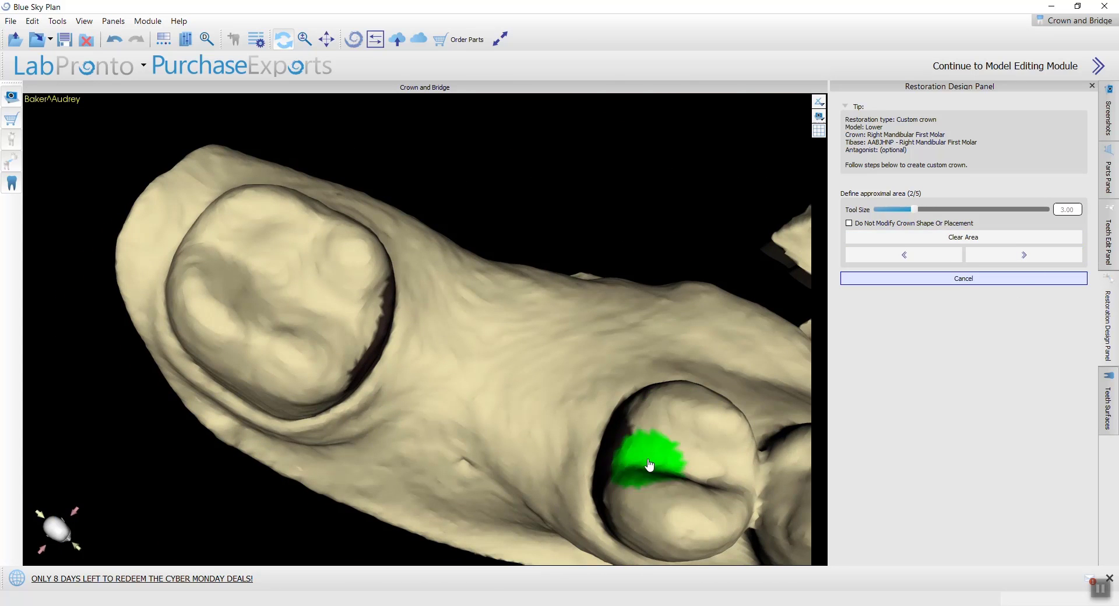
{"action": "mouse_move", "coordinate": [590, 544]}
{"action": "left_mouse_down"}
{"action": "mouse_move", "coordinate": [406, 396]}
{"action": "mouse_move", "coordinate": [387, 532]}
{"action": "mouse_move", "coordinate": [487, 442]}
{"action": "mouse_move", "coordinate": [354, 374]}
{"action": "left_mouse_up"}
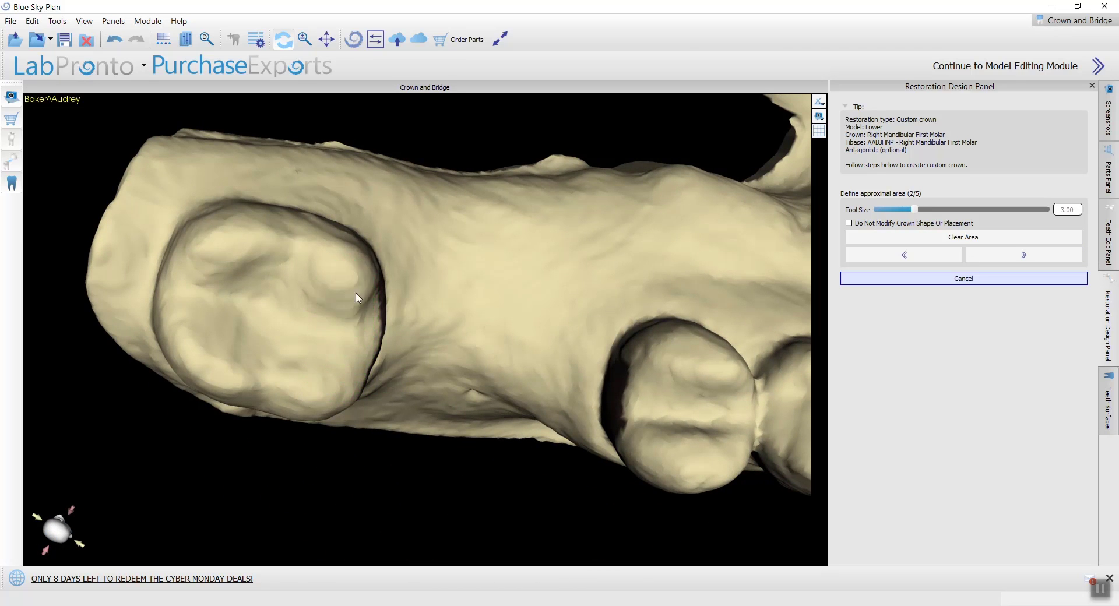
{"action": "mouse_move", "coordinate": [358, 297]}
{"action": "right_mouse_down"}
{"action": "mouse_move", "coordinate": [242, 397]}
{"action": "mouse_move", "coordinate": [355, 294]}
{"action": "right_mouse_up"}
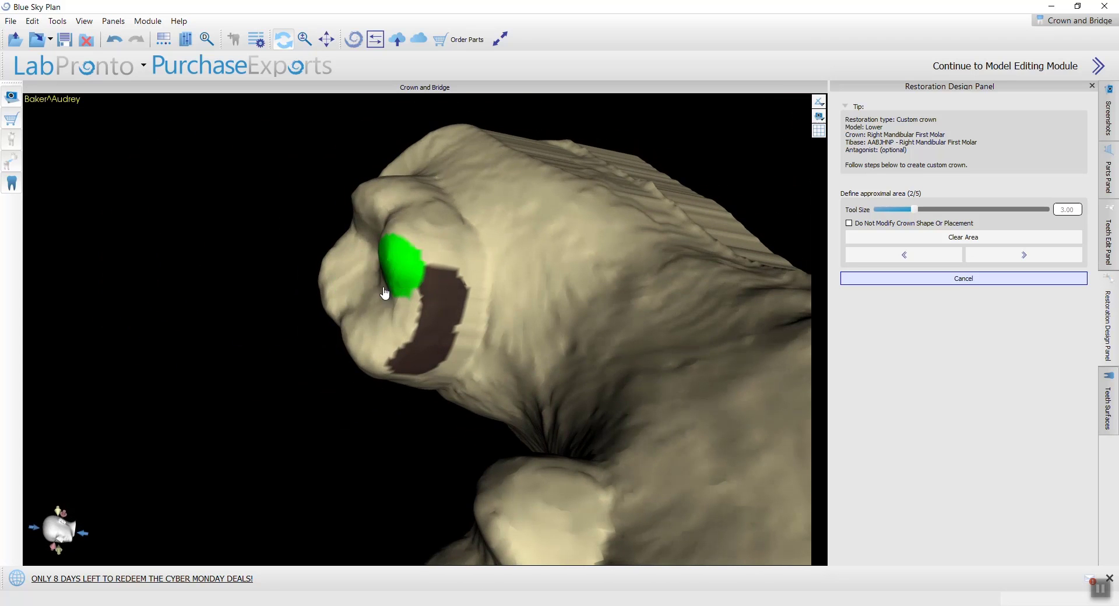
{"action": "right_click_drag", "start_coordinate": [527, 376], "coordinate": [548, 365]}
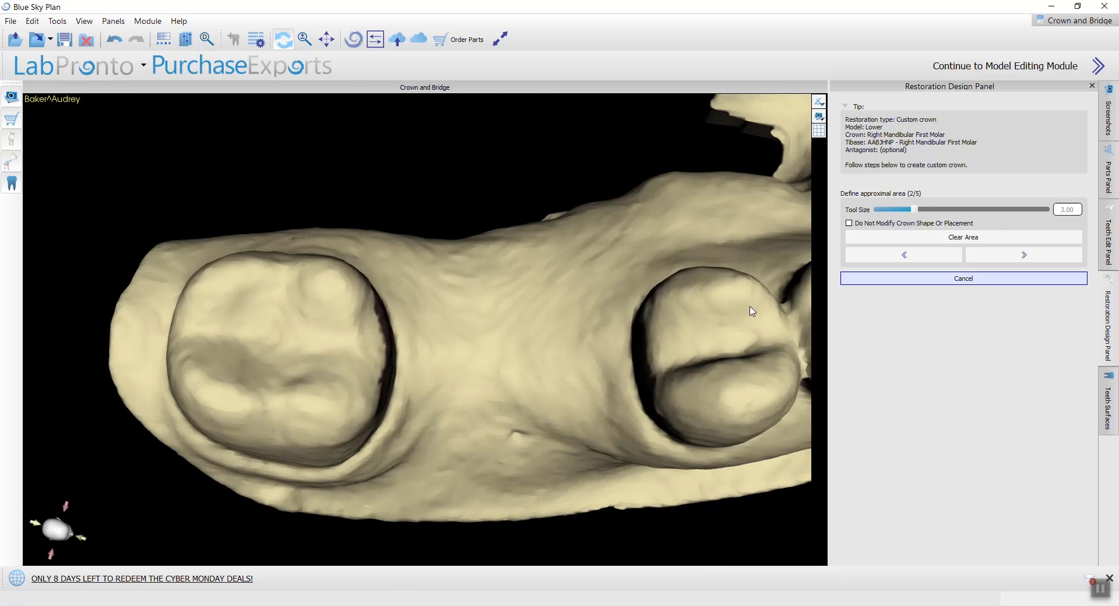
{"action": "left_click", "coordinate": [989, 262]}
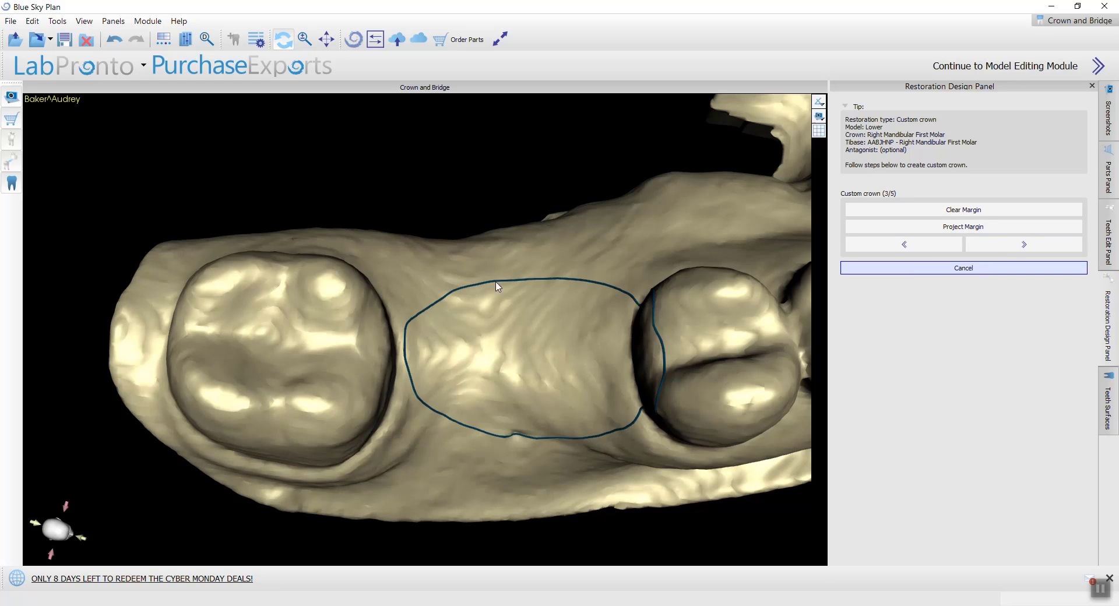
Step: Redraw the crown margin's premolar side so the line runs on the gum between the premolar and the molar
{"action": "left_click_drag", "start_coordinate": [500, 288], "coordinate": [470, 279]}
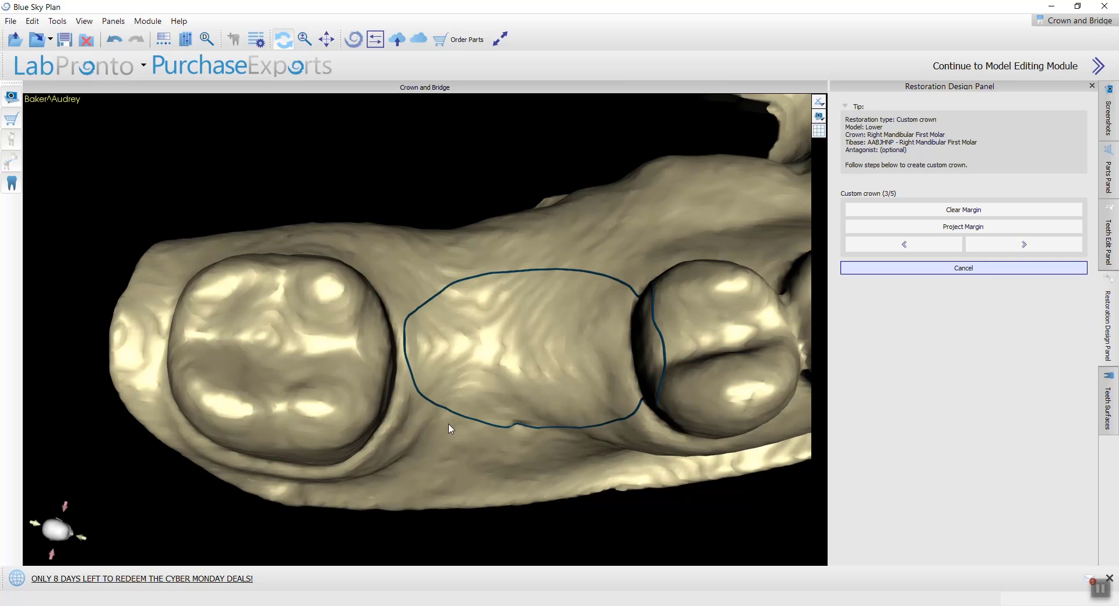
{"action": "mouse_move", "coordinate": [449, 426]}
{"action": "left_mouse_down"}
{"action": "mouse_move", "coordinate": [410, 368]}
{"action": "mouse_move", "coordinate": [408, 337]}
{"action": "mouse_move", "coordinate": [436, 301]}
{"action": "mouse_move", "coordinate": [481, 291]}
{"action": "mouse_move", "coordinate": [603, 299]}
{"action": "mouse_move", "coordinate": [609, 374]}
{"action": "mouse_move", "coordinate": [582, 420]}
{"action": "mouse_move", "coordinate": [487, 437]}
{"action": "mouse_move", "coordinate": [437, 429]}
{"action": "mouse_move", "coordinate": [572, 415]}
{"action": "mouse_move", "coordinate": [580, 426]}
{"action": "mouse_move", "coordinate": [611, 407]}
{"action": "mouse_move", "coordinate": [605, 317]}
{"action": "mouse_move", "coordinate": [571, 274]}
{"action": "left_mouse_up"}
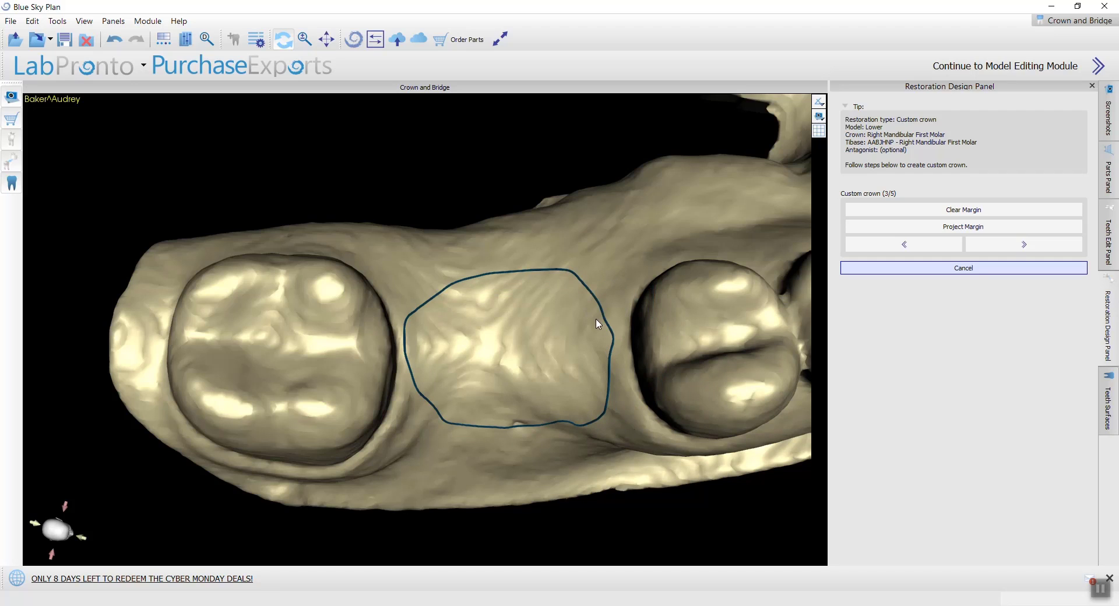
{"action": "mouse_move", "coordinate": [599, 323]}
{"action": "left_mouse_down"}
{"action": "mouse_move", "coordinate": [572, 282]}
{"action": "mouse_move", "coordinate": [555, 277]}
{"action": "left_mouse_up"}
{"action": "left_click_drag", "start_coordinate": [595, 329], "coordinate": [605, 360]}
{"action": "mouse_move", "coordinate": [590, 308]}
{"action": "left_mouse_down"}
{"action": "mouse_move", "coordinate": [597, 412]}
{"action": "mouse_move", "coordinate": [574, 426]}
{"action": "mouse_move", "coordinate": [550, 267]}
{"action": "mouse_move", "coordinate": [554, 201]}
{"action": "left_mouse_up"}
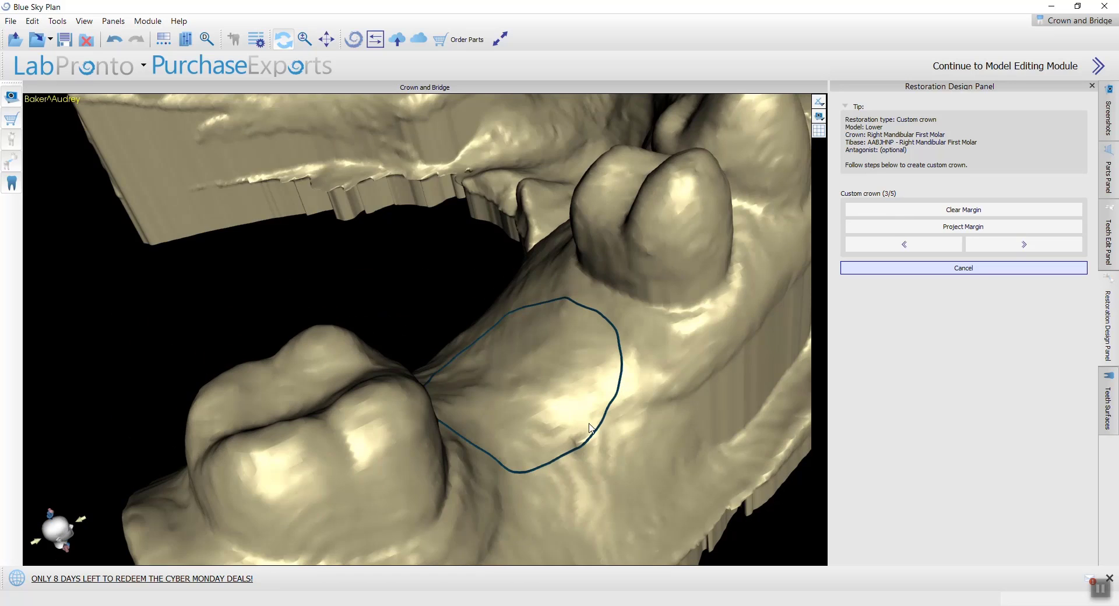
Step: Reshape the margin on the buccal and molar sides, pulling the corner nearest the molar inward over the gum
{"action": "left_click_drag", "start_coordinate": [590, 428], "coordinate": [394, 434]}
{"action": "mouse_move", "coordinate": [588, 379]}
{"action": "left_mouse_down"}
{"action": "mouse_move", "coordinate": [569, 422]}
{"action": "mouse_move", "coordinate": [512, 458]}
{"action": "mouse_move", "coordinate": [436, 456]}
{"action": "mouse_move", "coordinate": [386, 436]}
{"action": "mouse_move", "coordinate": [365, 396]}
{"action": "left_mouse_up"}
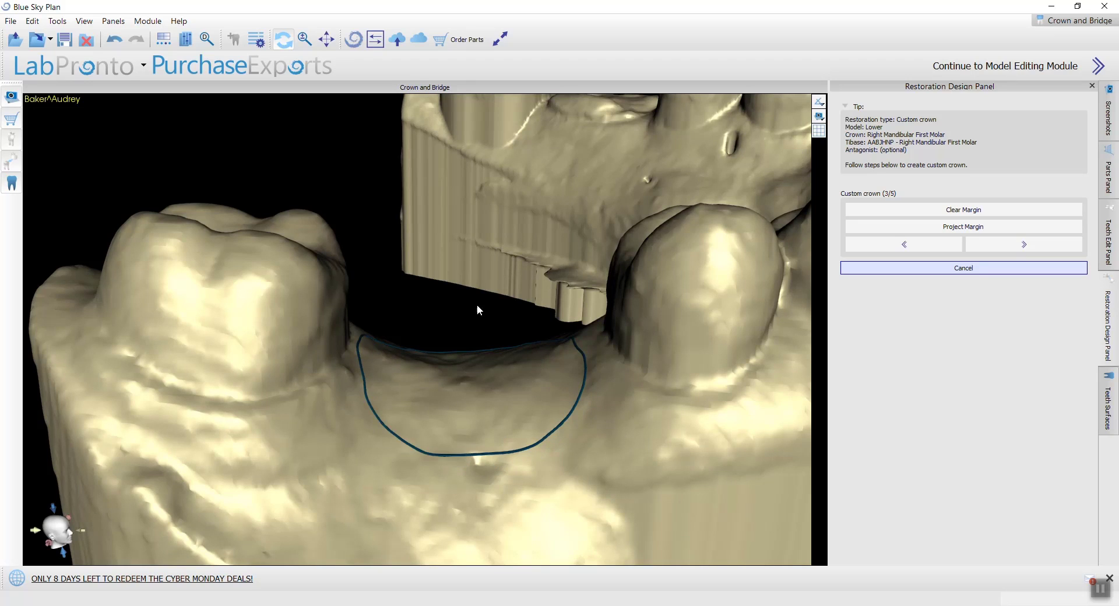
{"action": "mouse_move", "coordinate": [477, 304]}
{"action": "left_mouse_down"}
{"action": "mouse_move", "coordinate": [392, 492]}
{"action": "mouse_move", "coordinate": [348, 452]}
{"action": "left_mouse_up"}
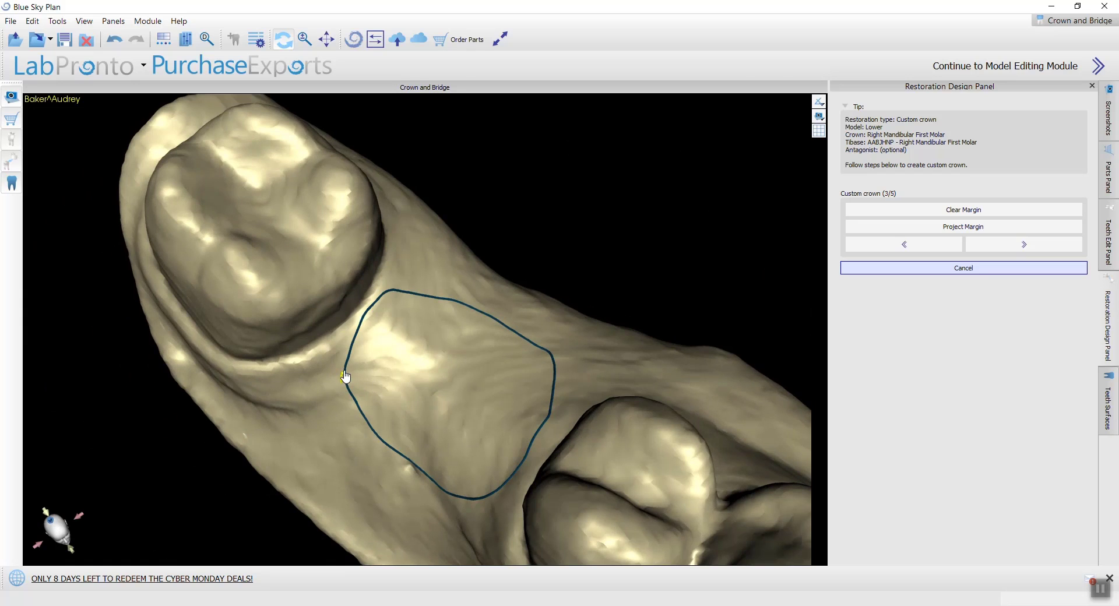
{"action": "mouse_move", "coordinate": [345, 377]}
{"action": "left_mouse_down"}
{"action": "mouse_move", "coordinate": [365, 333]}
{"action": "mouse_move", "coordinate": [436, 302]}
{"action": "left_mouse_up"}
{"action": "right_click_drag", "start_coordinate": [513, 267], "coordinate": [502, 347]}
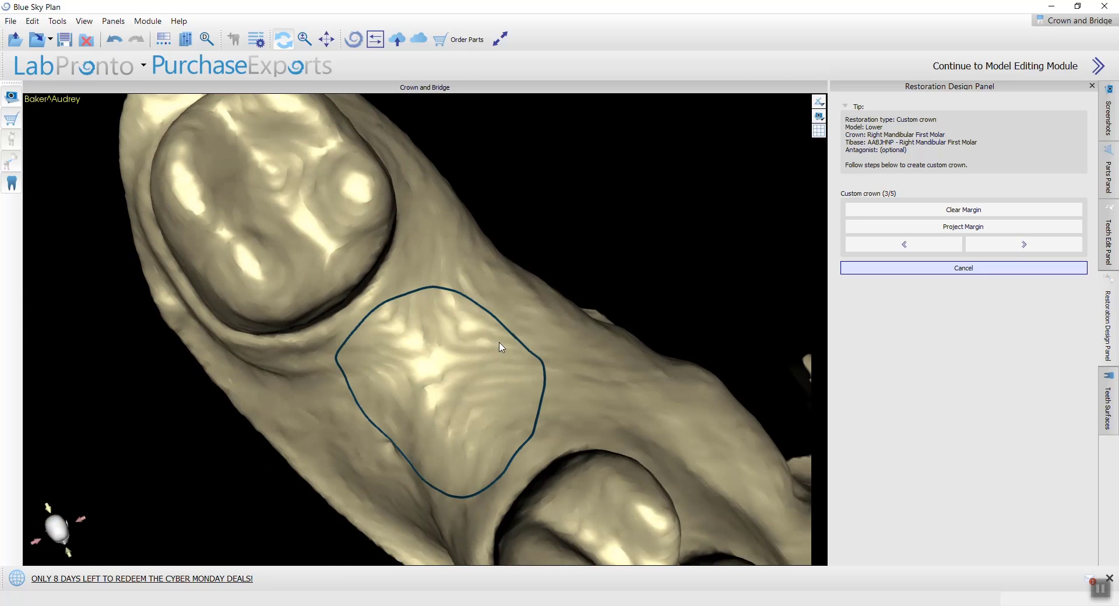
{"action": "left_click_drag", "start_coordinate": [349, 371], "coordinate": [362, 331]}
{"action": "mouse_move", "coordinate": [345, 387]}
{"action": "left_mouse_down"}
{"action": "mouse_move", "coordinate": [367, 337]}
{"action": "mouse_move", "coordinate": [420, 299]}
{"action": "left_mouse_up"}
{"action": "right_click_drag", "start_coordinate": [390, 321], "coordinate": [406, 271]}
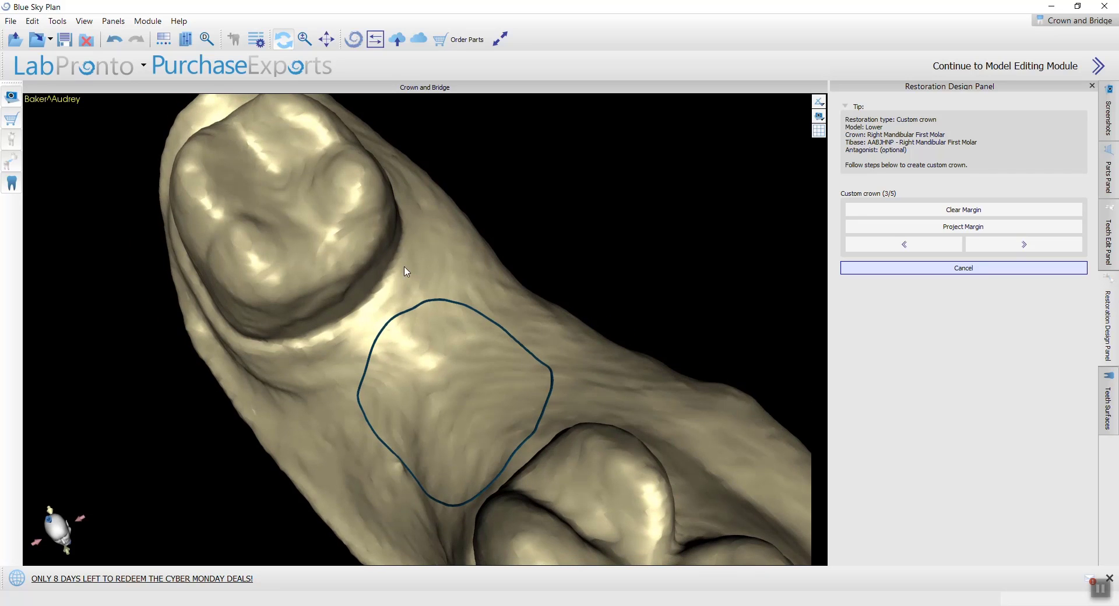
Step: Round off the margin's molar-side corner and refine its edge toward the premolar
{"action": "left_click_drag", "start_coordinate": [379, 345], "coordinate": [443, 302]}
{"action": "mouse_move", "coordinate": [399, 379]}
{"action": "right_mouse_down"}
{"action": "mouse_move", "coordinate": [481, 479]}
{"action": "mouse_move", "coordinate": [511, 426]}
{"action": "right_mouse_up"}
{"action": "mouse_move", "coordinate": [472, 459]}
{"action": "left_mouse_down"}
{"action": "mouse_move", "coordinate": [517, 423]}
{"action": "mouse_move", "coordinate": [524, 350]}
{"action": "left_mouse_up"}
{"action": "right_click_drag", "start_coordinate": [571, 379], "coordinate": [484, 374]}
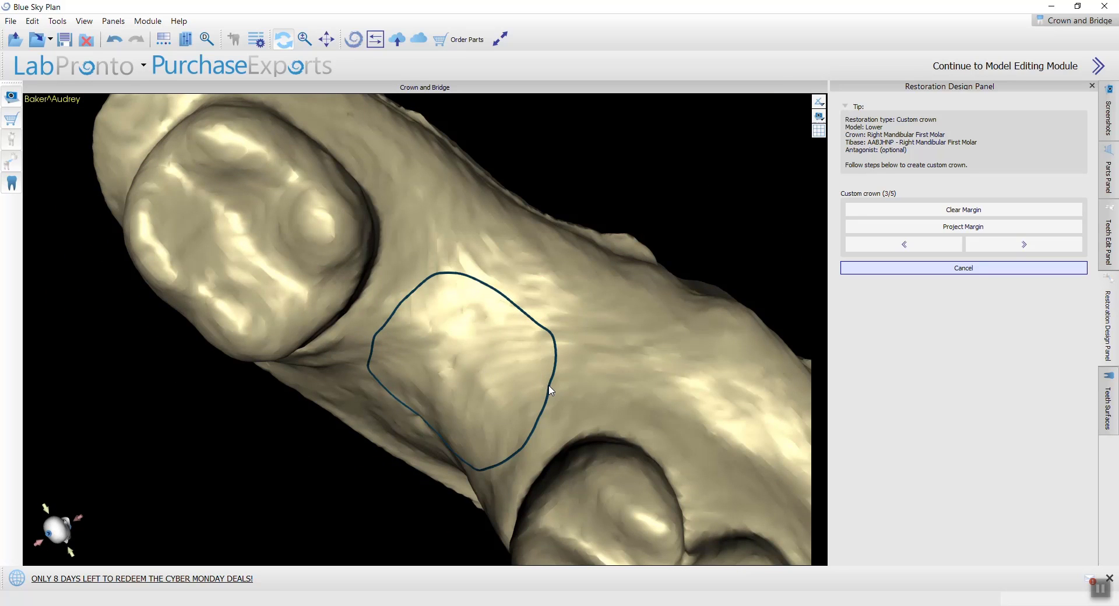
{"action": "left_click_drag", "start_coordinate": [549, 389], "coordinate": [536, 332]}
Step: Check the finished margin on the whole lower model and continue to the crown parameter stage
{"action": "right_click_drag", "start_coordinate": [175, 447], "coordinate": [481, 436]}
{"action": "right_click_drag", "start_coordinate": [334, 474], "coordinate": [364, 327]}
{"action": "scroll", "coordinate": [415, 417], "scroll_direction": "down", "scroll_amount": 5}
{"action": "right_click_drag", "start_coordinate": [415, 418], "coordinate": [542, 384]}
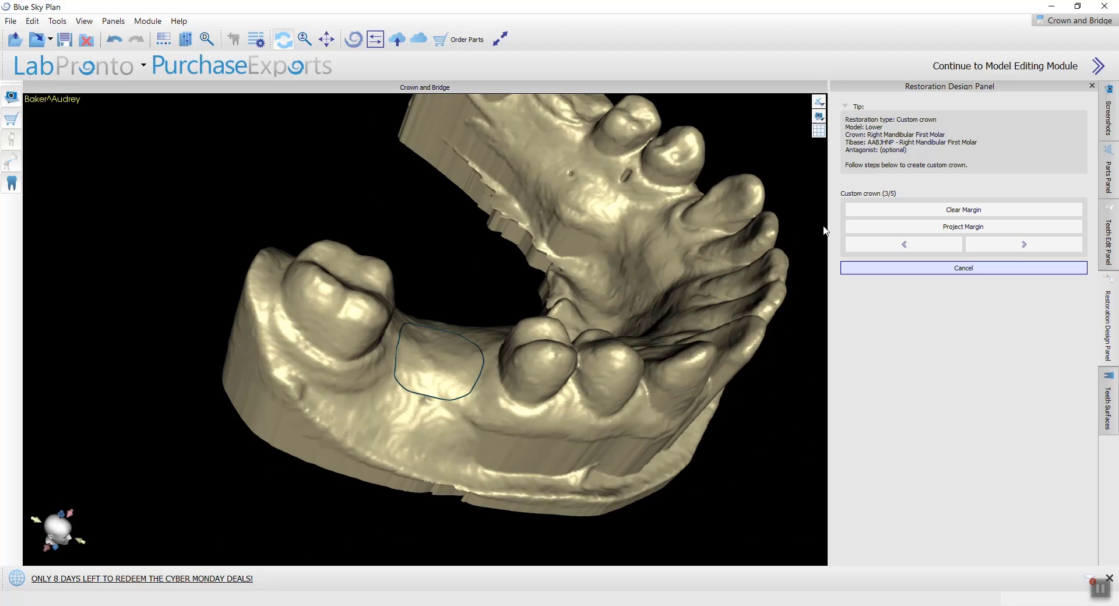
{"action": "right_click_drag", "start_coordinate": [825, 231], "coordinate": [542, 362]}
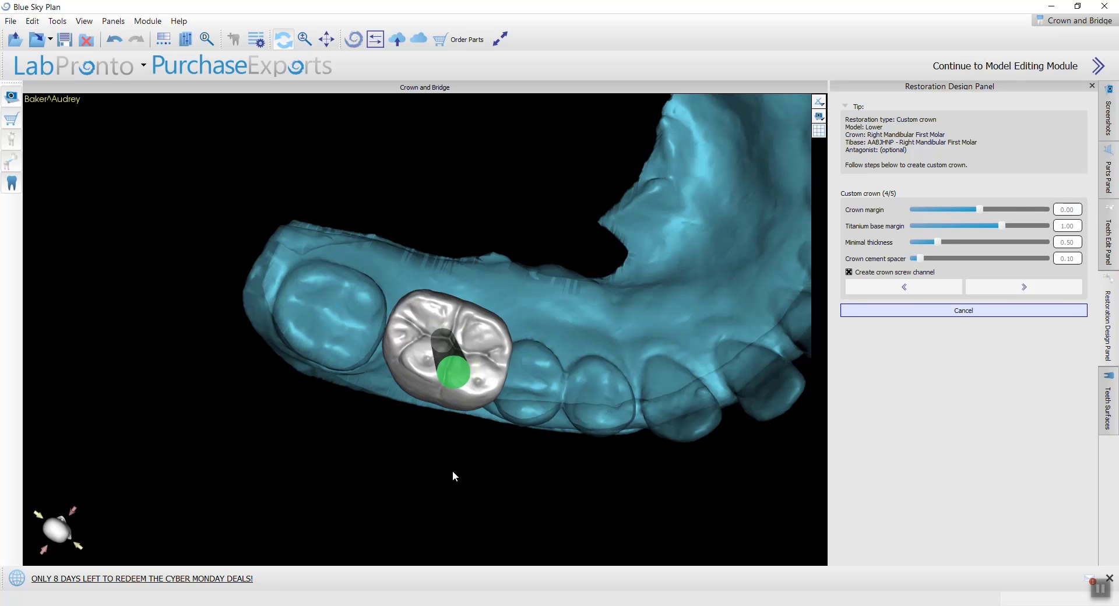
Step: Adjust the lower row of control points on the crown's emergence profile, raising them slightly above the tibase
{"action": "left_click_drag", "start_coordinate": [454, 474], "coordinate": [466, 194]}
{"action": "left_click_drag", "start_coordinate": [534, 475], "coordinate": [558, 299]}
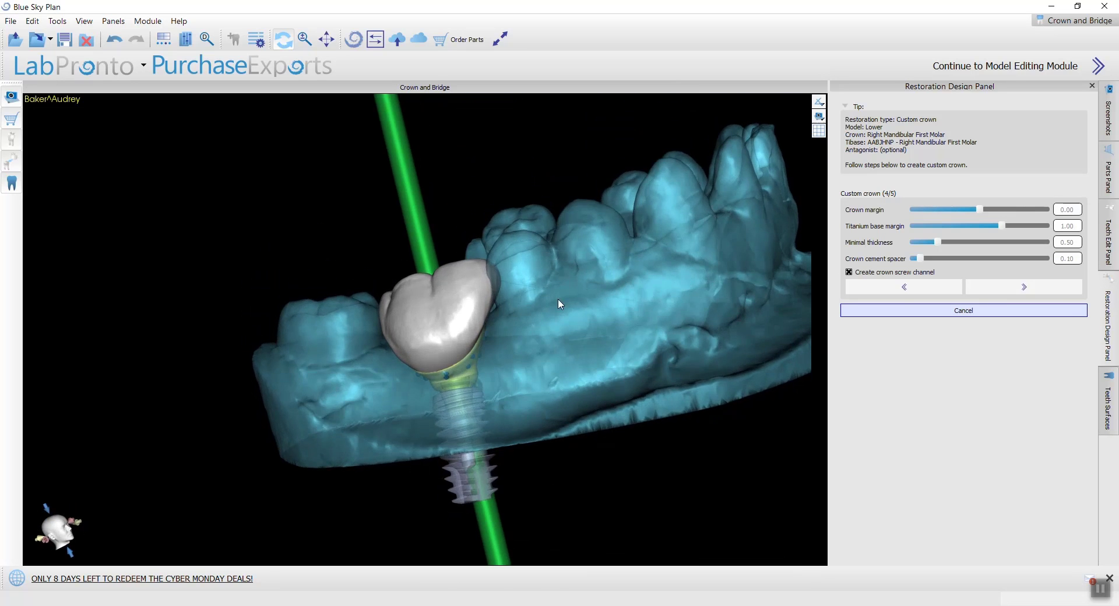
{"action": "scroll", "coordinate": [625, 337], "scroll_direction": "up", "scroll_amount": 5}
{"action": "left_click_drag", "start_coordinate": [709, 334], "coordinate": [364, 313]}
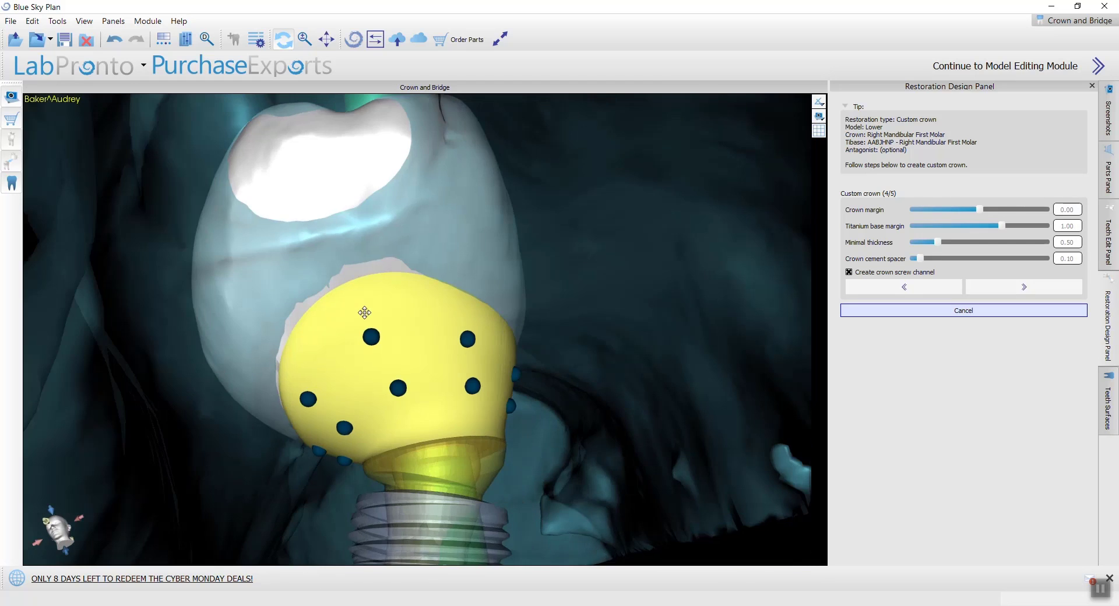
{"action": "left_click_drag", "start_coordinate": [619, 250], "coordinate": [513, 262]}
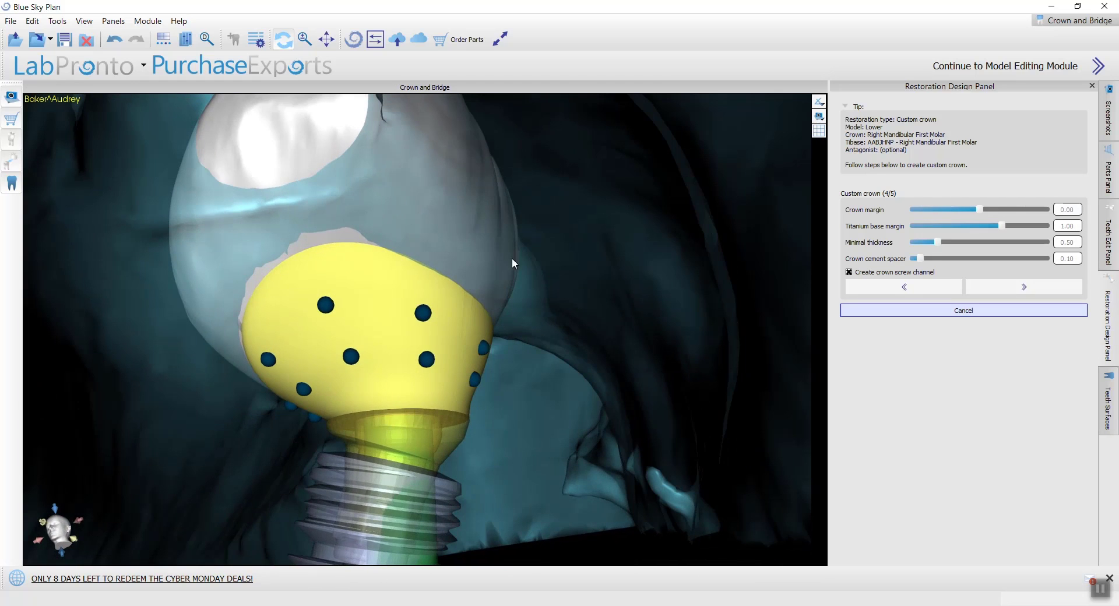
{"action": "left_click", "coordinate": [475, 381]}
{"action": "scroll", "coordinate": [390, 328], "scroll_direction": "up", "scroll_amount": 2}
{"action": "middle_click_drag", "start_coordinate": [384, 337], "coordinate": [419, 287]}
{"action": "left_click_drag", "start_coordinate": [436, 191], "coordinate": [433, 210]}
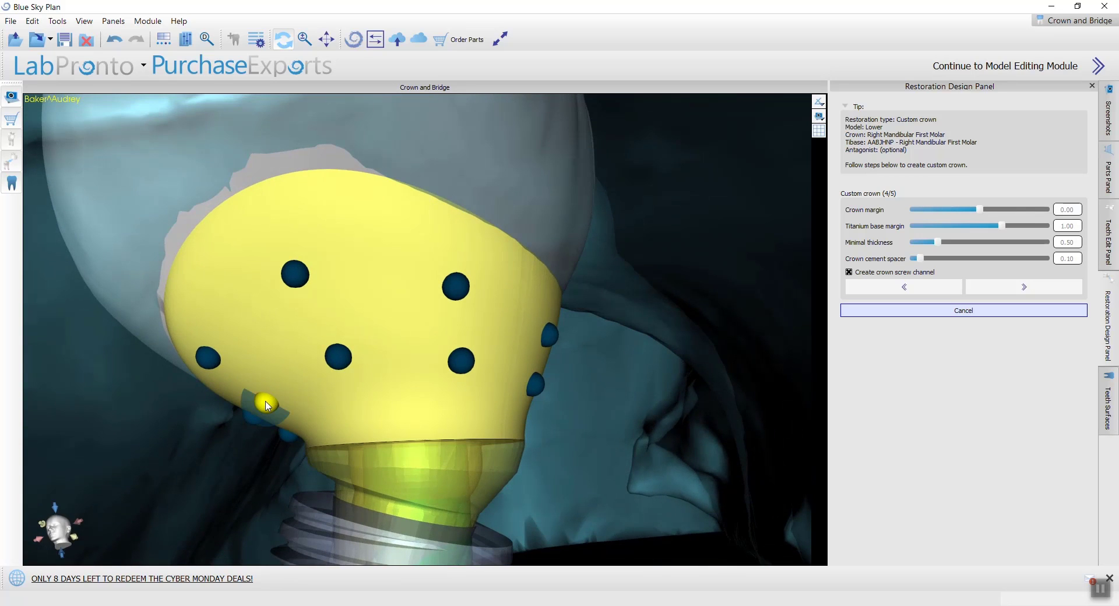
{"action": "mouse_move", "coordinate": [265, 401]}
{"action": "left_mouse_down"}
{"action": "mouse_move", "coordinate": [274, 388]}
{"action": "mouse_move", "coordinate": [260, 413]}
{"action": "mouse_move", "coordinate": [270, 395]}
{"action": "left_mouse_up"}
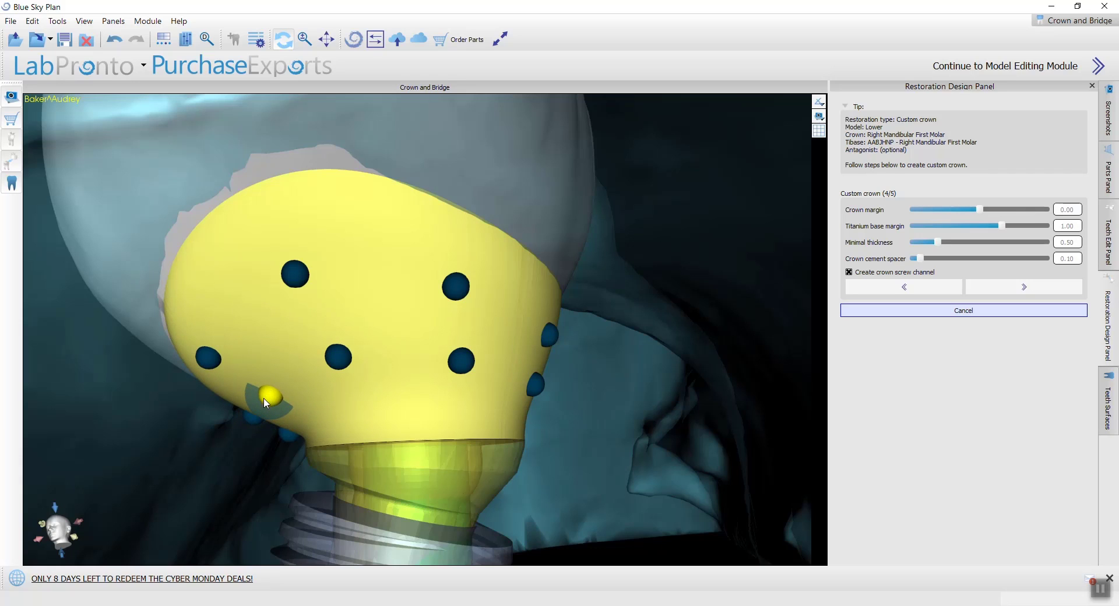
{"action": "mouse_move", "coordinate": [462, 365]}
{"action": "left_mouse_down"}
{"action": "mouse_move", "coordinate": [446, 357]}
{"action": "mouse_move", "coordinate": [458, 365]}
{"action": "left_mouse_up"}
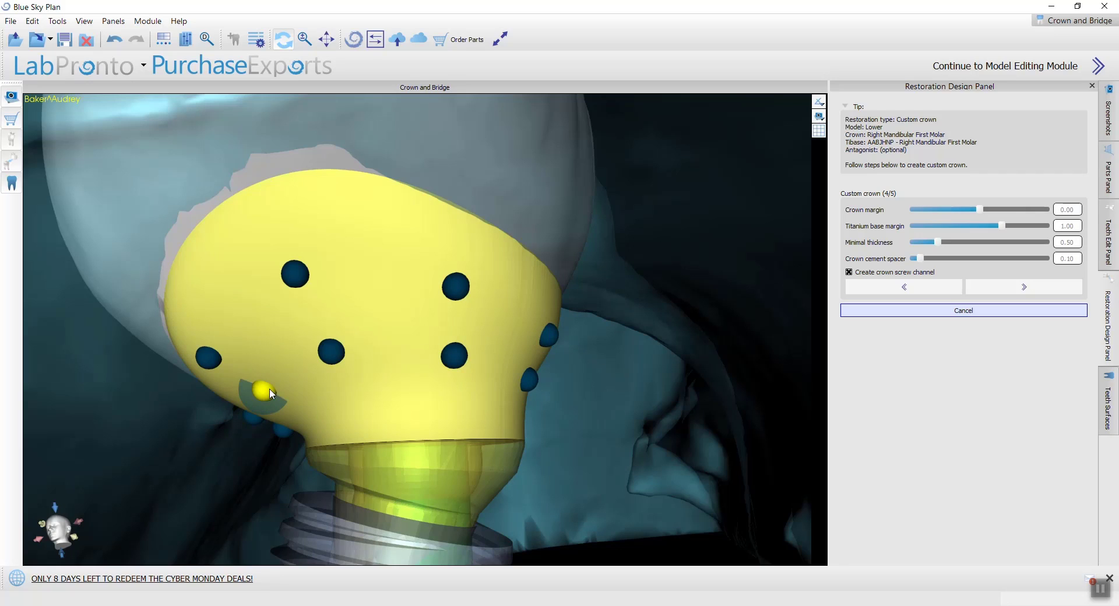
{"action": "left_click_drag", "start_coordinate": [270, 389], "coordinate": [276, 382]}
Step: Examine the emergence profile and its control points around the tibase from the buccal and approximal sides of the crown
{"action": "left_click_drag", "start_coordinate": [227, 323], "coordinate": [323, 330]}
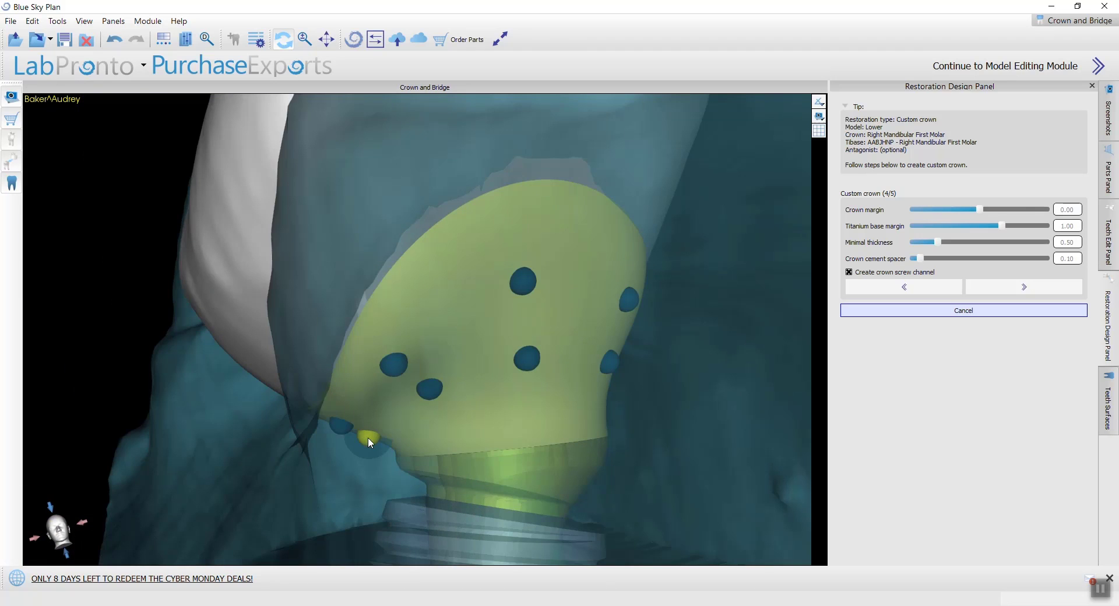
{"action": "left_click_drag", "start_coordinate": [368, 438], "coordinate": [323, 225]}
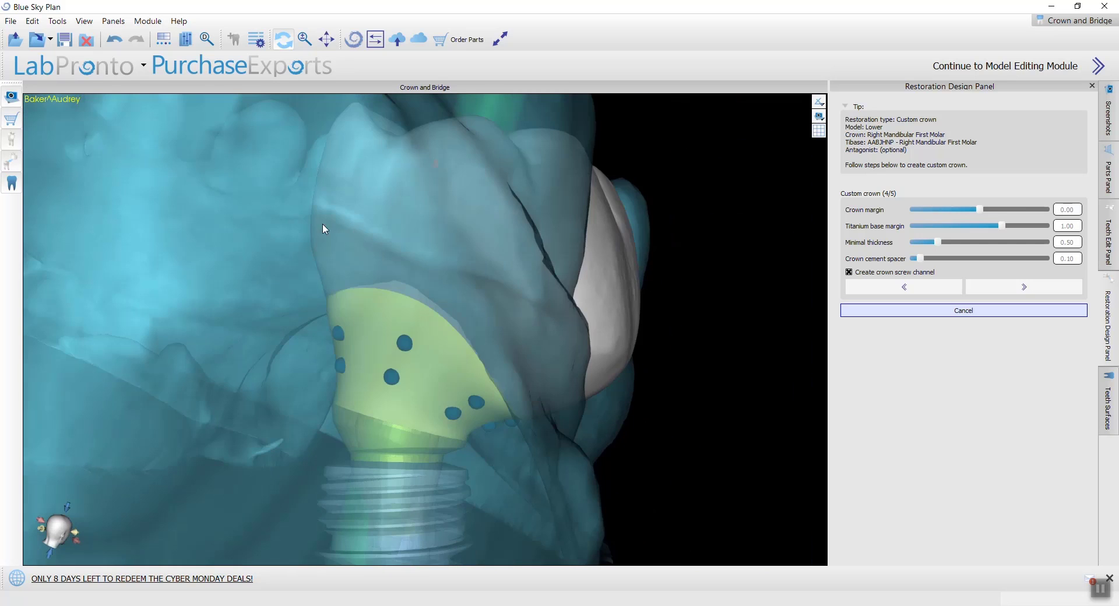
{"action": "left_click_drag", "start_coordinate": [611, 326], "coordinate": [506, 289]}
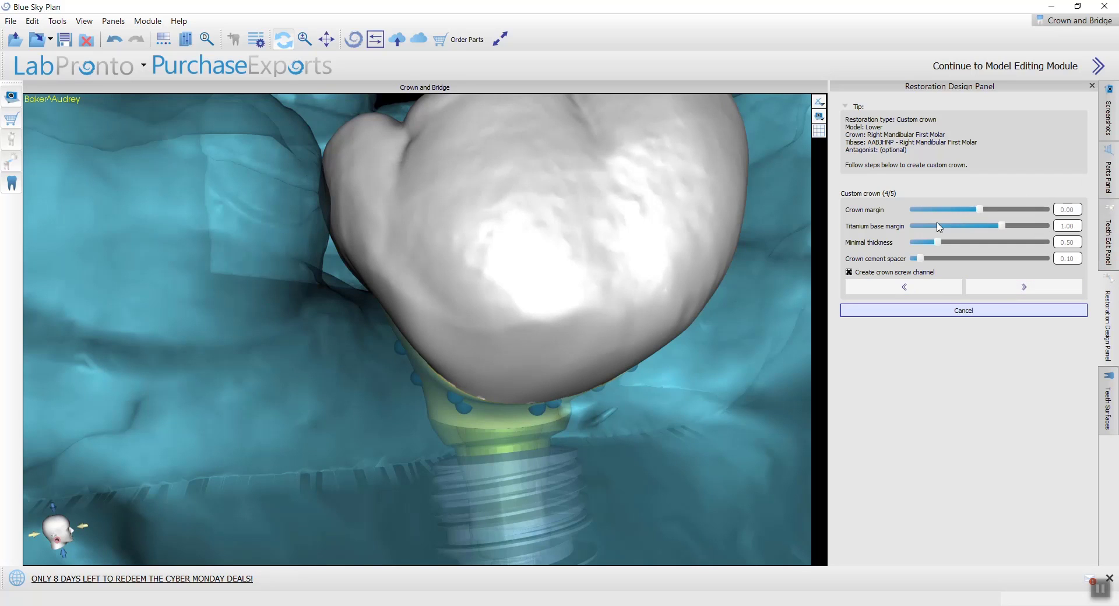
{"action": "scroll", "coordinate": [700, 253], "scroll_direction": "down", "scroll_amount": 2}
{"action": "left_click_drag", "start_coordinate": [701, 255], "coordinate": [628, 327]}
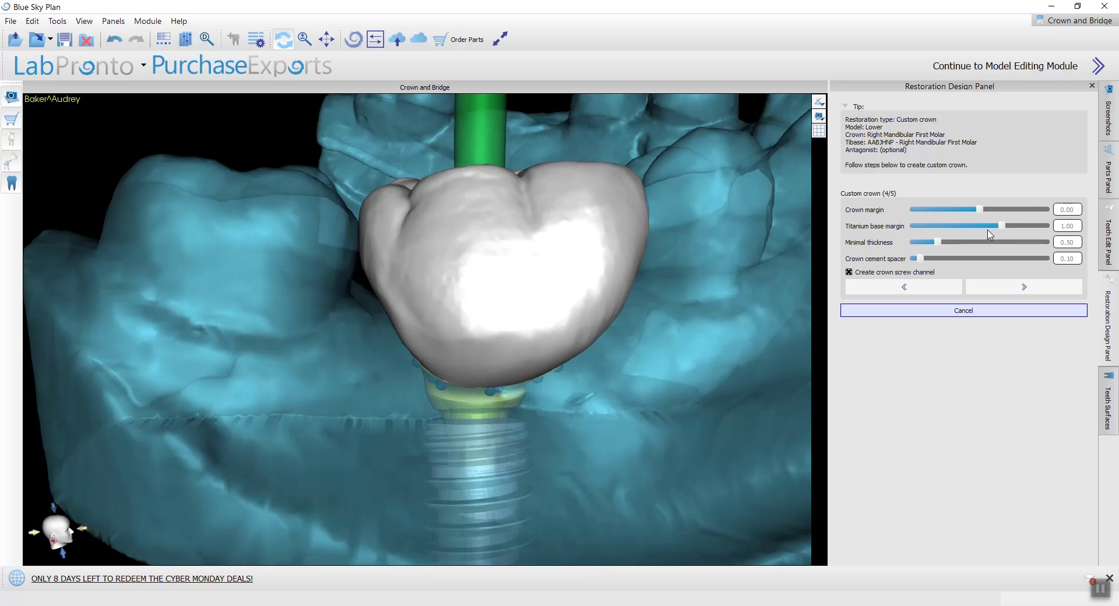
{"action": "scroll", "coordinate": [656, 355], "scroll_direction": "up", "scroll_amount": 4}
{"action": "left_click_drag", "start_coordinate": [673, 362], "coordinate": [384, 391]}
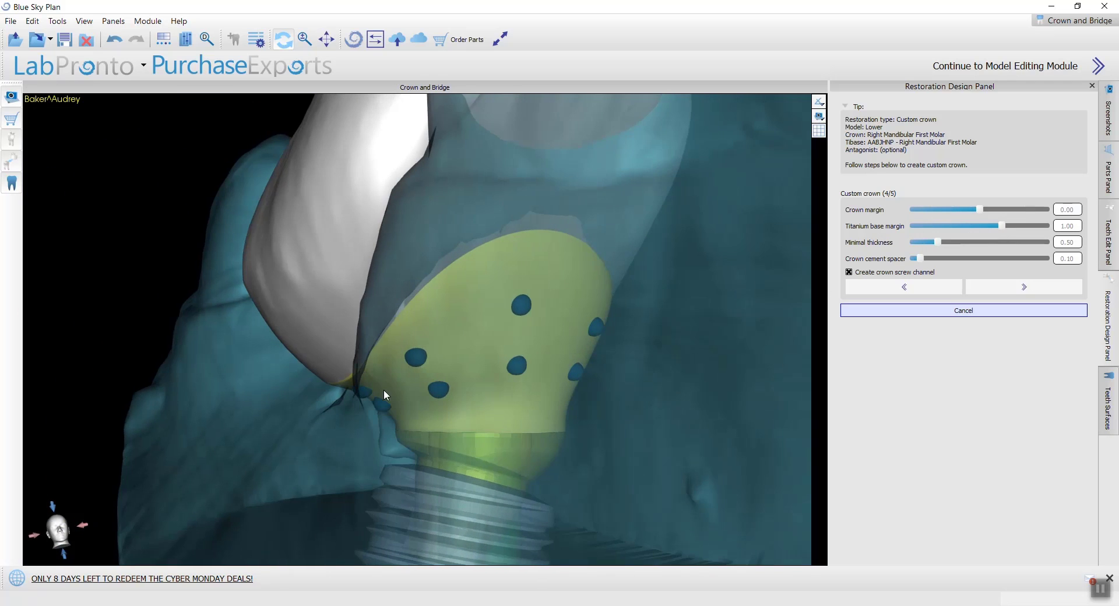
{"action": "left_click_drag", "start_coordinate": [757, 348], "coordinate": [562, 280]}
{"action": "scroll", "coordinate": [562, 280], "scroll_direction": "up", "scroll_amount": 2}
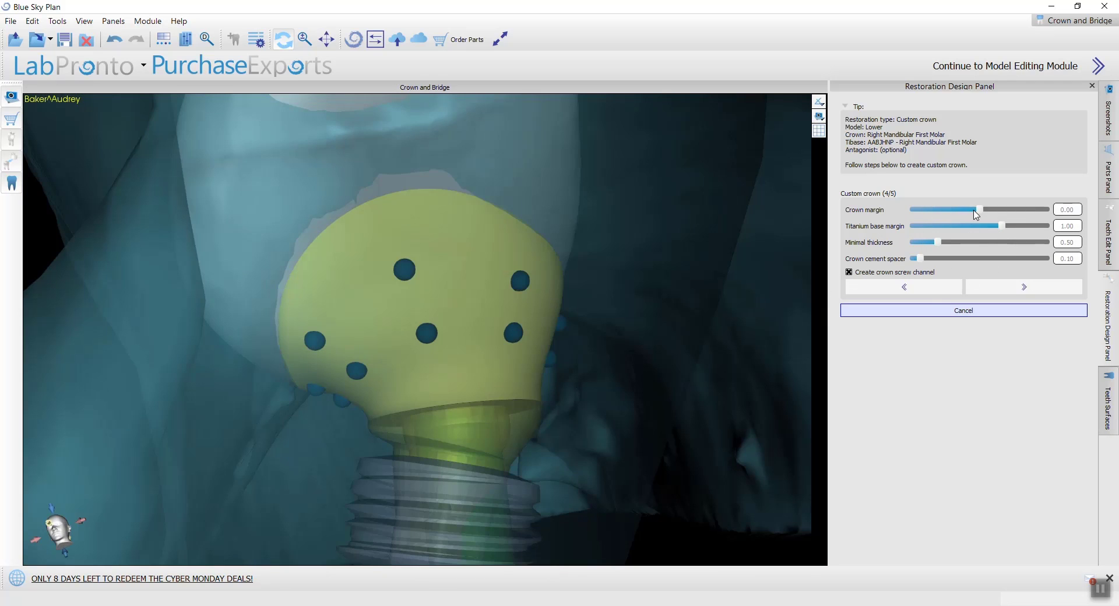
Step: Try the crown margin at 1.75 and at -3.00 while viewing the emergence profile
{"action": "left_click_drag", "start_coordinate": [980, 210], "coordinate": [1019, 210]}
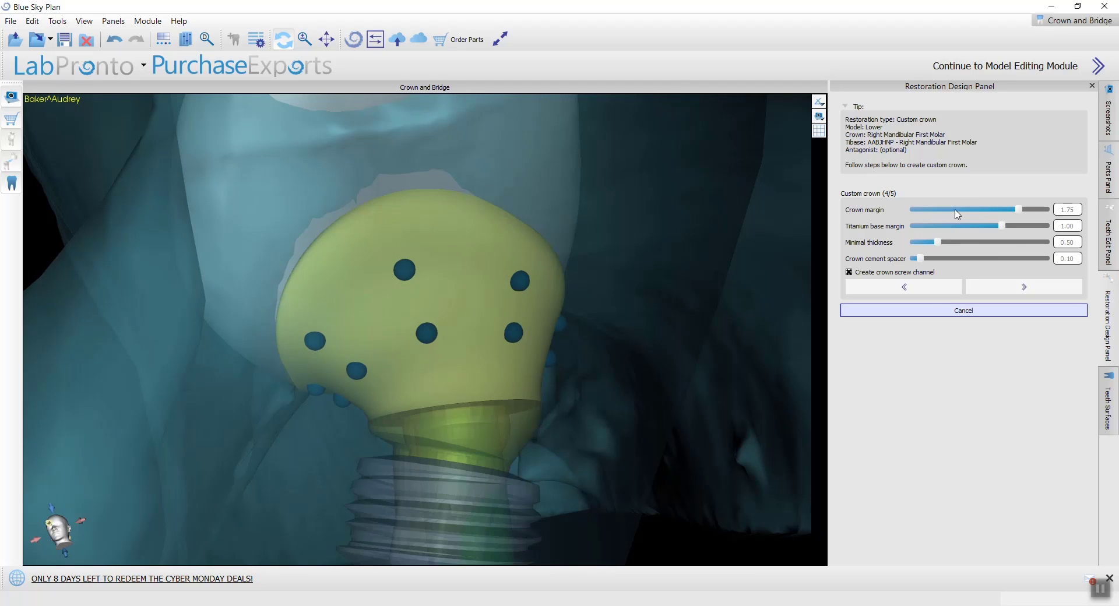
{"action": "left_click_drag", "start_coordinate": [1020, 210], "coordinate": [902, 220]}
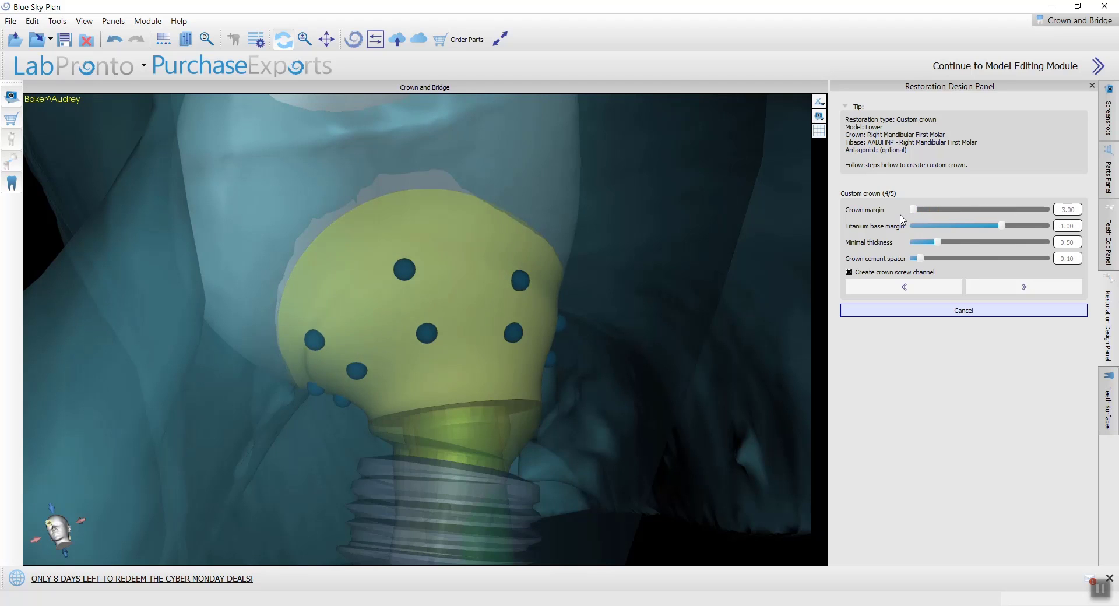
{"action": "left_click_drag", "start_coordinate": [581, 240], "coordinate": [606, 245]}
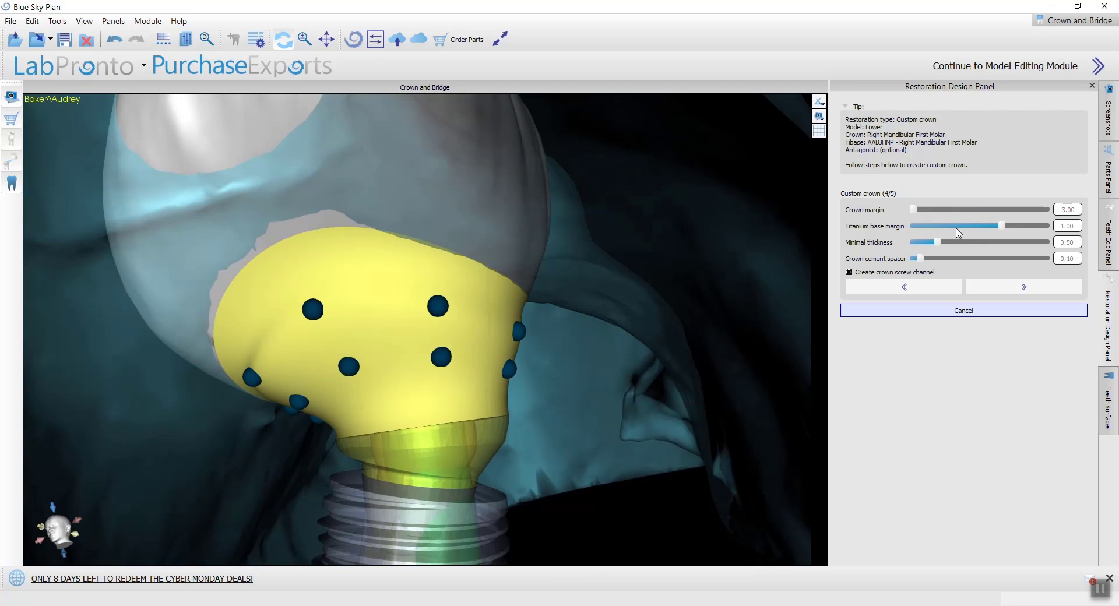
Step: Set the crown margin to -1.50, titanium base margin to -0.75 and cement spacer to 0.20, and continue to the cut intersections stage
{"action": "left_click_drag", "start_coordinate": [919, 213], "coordinate": [716, 224]}
{"action": "left_click_drag", "start_coordinate": [922, 228], "coordinate": [938, 266]}
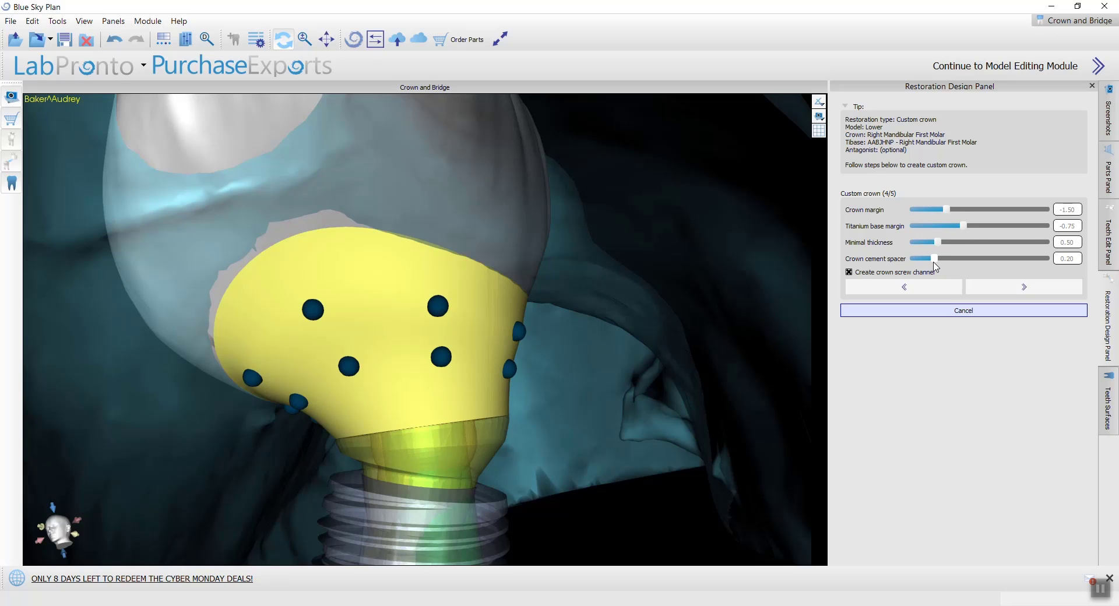
{"action": "left_click_drag", "start_coordinate": [728, 196], "coordinate": [95, 407]}
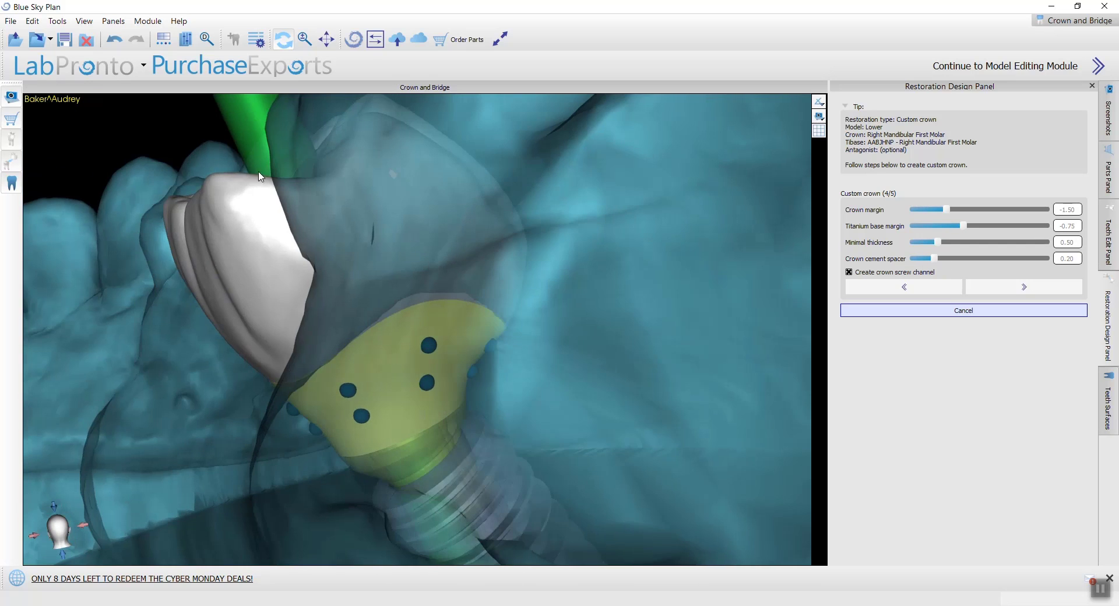
{"action": "left_click_drag", "start_coordinate": [261, 177], "coordinate": [511, 460]}
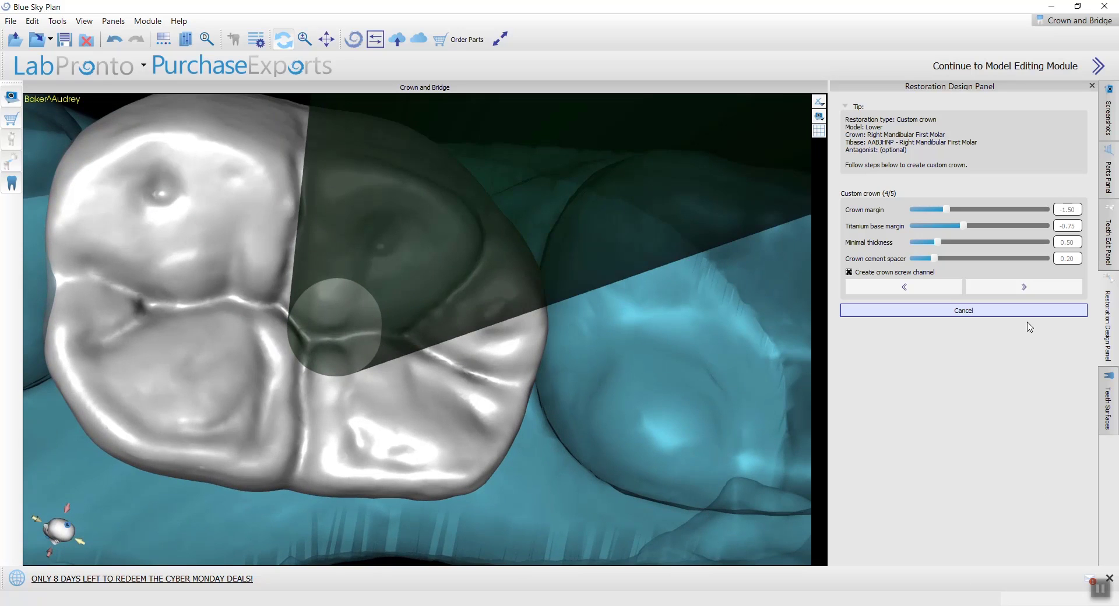
{"action": "left_click", "coordinate": [1047, 286]}
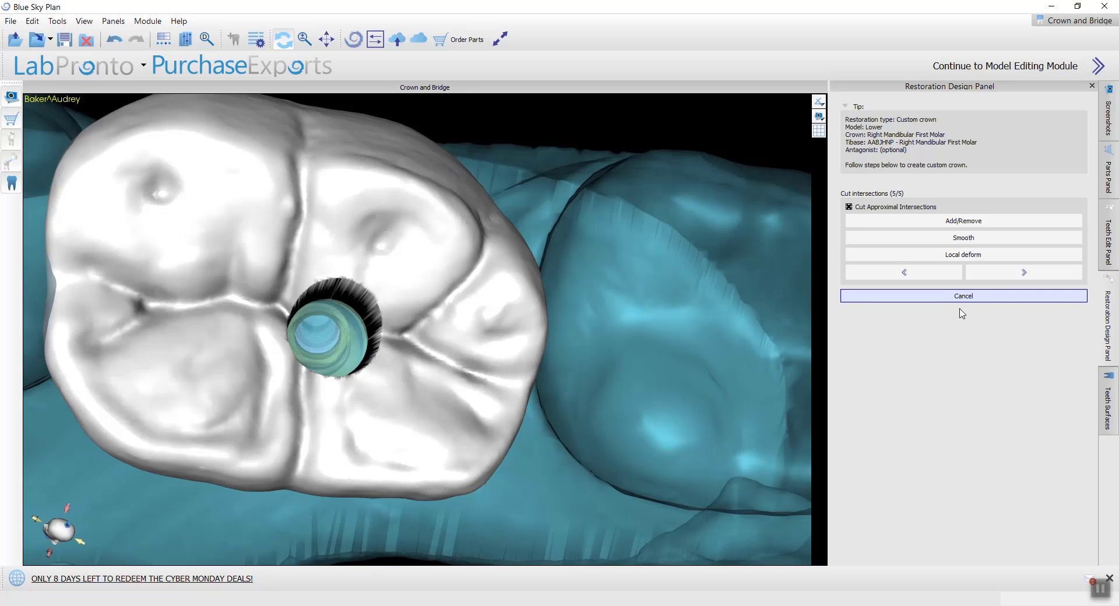
Step: Smooth the raised bump on the crown's lower edge beside the tibase with tool size 2.50 and strength 10.00
{"action": "scroll", "coordinate": [320, 420], "scroll_direction": "down", "scroll_amount": 3}
{"action": "left_click_drag", "start_coordinate": [322, 425], "coordinate": [574, 344]}
{"action": "scroll", "coordinate": [473, 391], "scroll_direction": "up", "scroll_amount": 2}
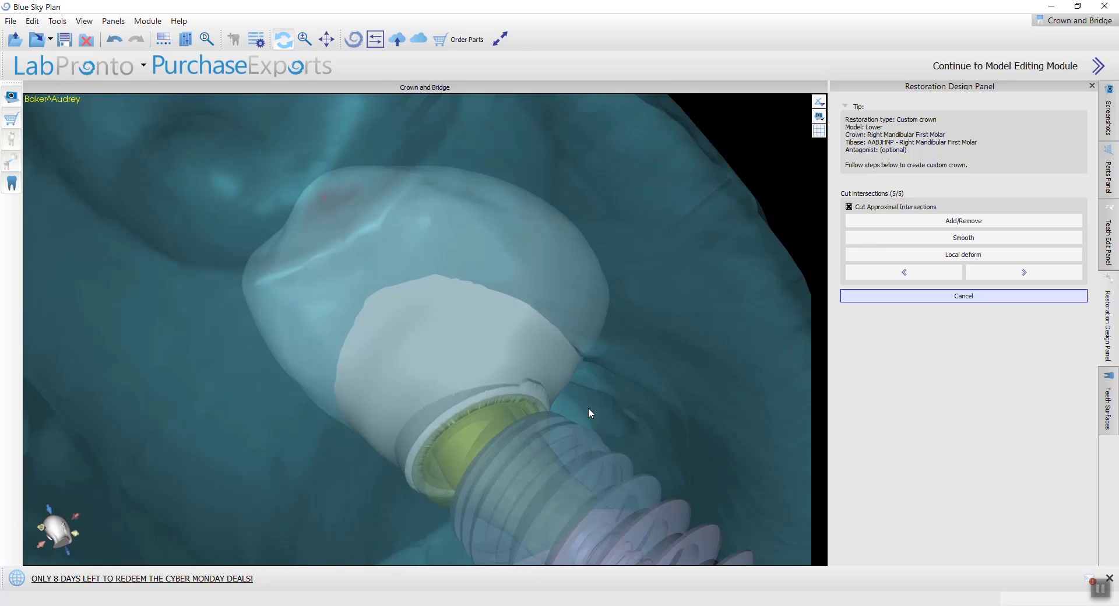
{"action": "left_click_drag", "start_coordinate": [589, 409], "coordinate": [494, 364]}
{"action": "scroll", "coordinate": [600, 459], "scroll_direction": "up", "scroll_amount": 5}
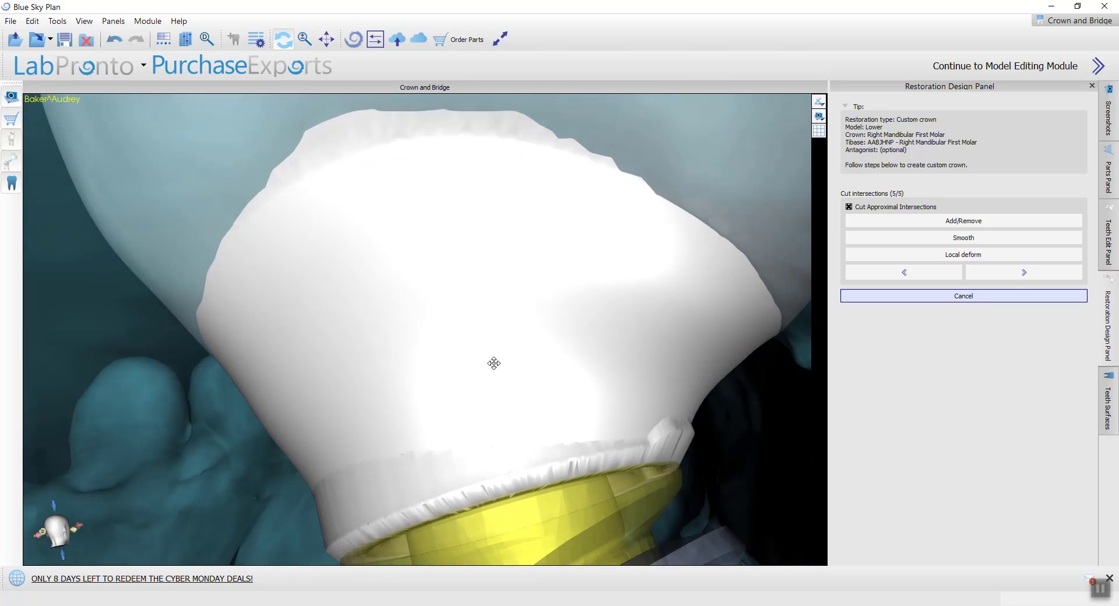
{"action": "left_click", "coordinate": [964, 237]}
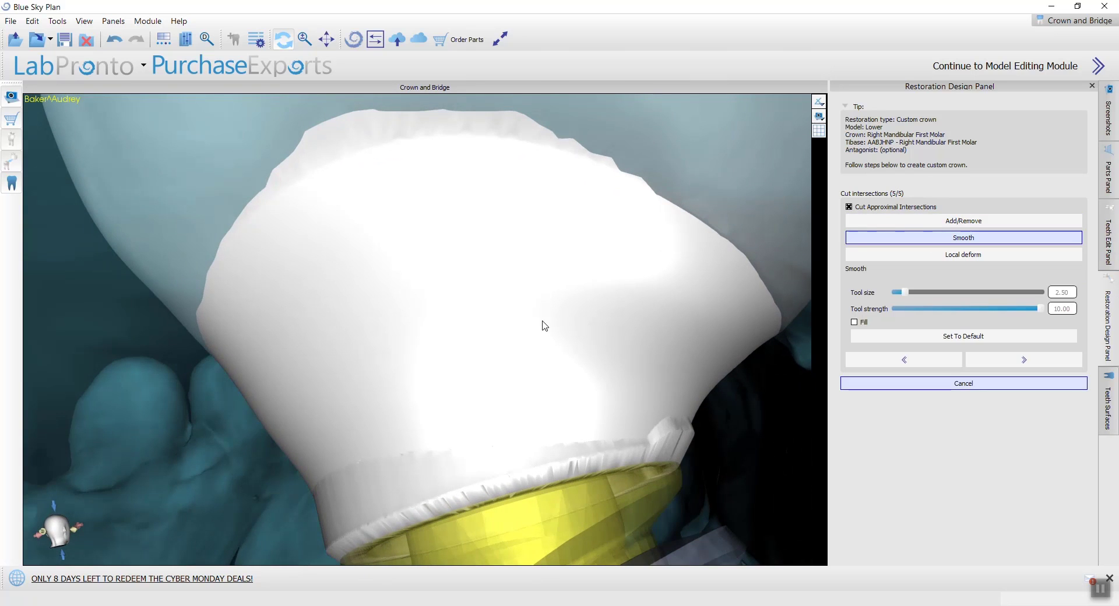
{"action": "left_click", "coordinate": [502, 343]}
{"action": "left_click", "coordinate": [519, 347]}
{"action": "left_click", "coordinate": [522, 348]}
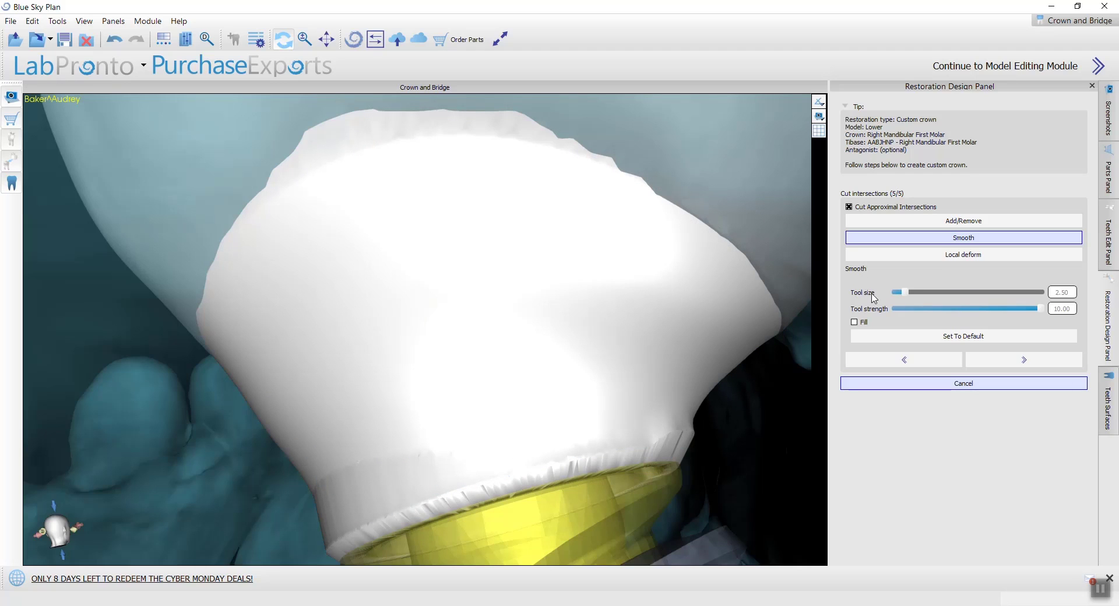
Step: Vary the smoothing tool's size over the emergence profile, enlarging it to 3.50 and reducing it to 0.50
{"action": "mouse_move", "coordinate": [904, 292]}
{"action": "left_mouse_down"}
{"action": "mouse_move", "coordinate": [987, 293]}
{"action": "mouse_move", "coordinate": [879, 304]}
{"action": "mouse_move", "coordinate": [925, 301]}
{"action": "mouse_move", "coordinate": [909, 303]}
{"action": "left_mouse_up"}
{"action": "left_click", "coordinate": [506, 349]}
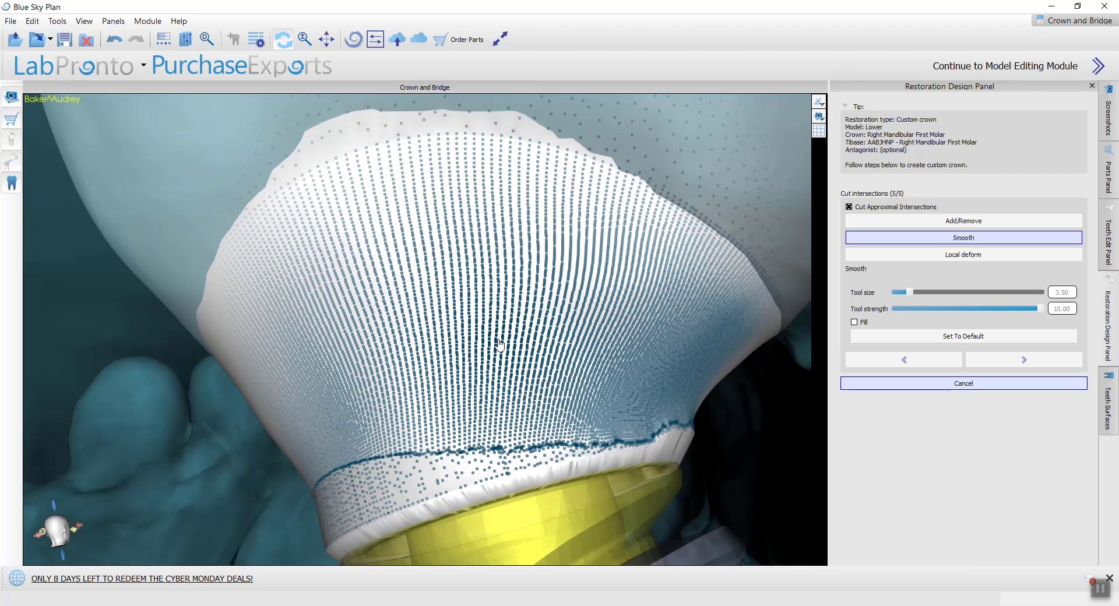
{"action": "scroll", "coordinate": [500, 345], "scroll_direction": "down", "scroll_amount": 6, "text": "ctrl"}
{"action": "scroll", "coordinate": [500, 345], "scroll_direction": "up", "scroll_amount": 12, "text": "ctrl"}
{"action": "scroll", "coordinate": [499, 345], "scroll_direction": "down", "scroll_amount": 12, "text": "ctrl"}
{"action": "scroll", "coordinate": [499, 345], "scroll_direction": "up", "scroll_amount": 12, "text": "ctrl"}
{"action": "scroll", "coordinate": [500, 345], "scroll_direction": "down", "scroll_amount": 12, "text": "ctrl"}
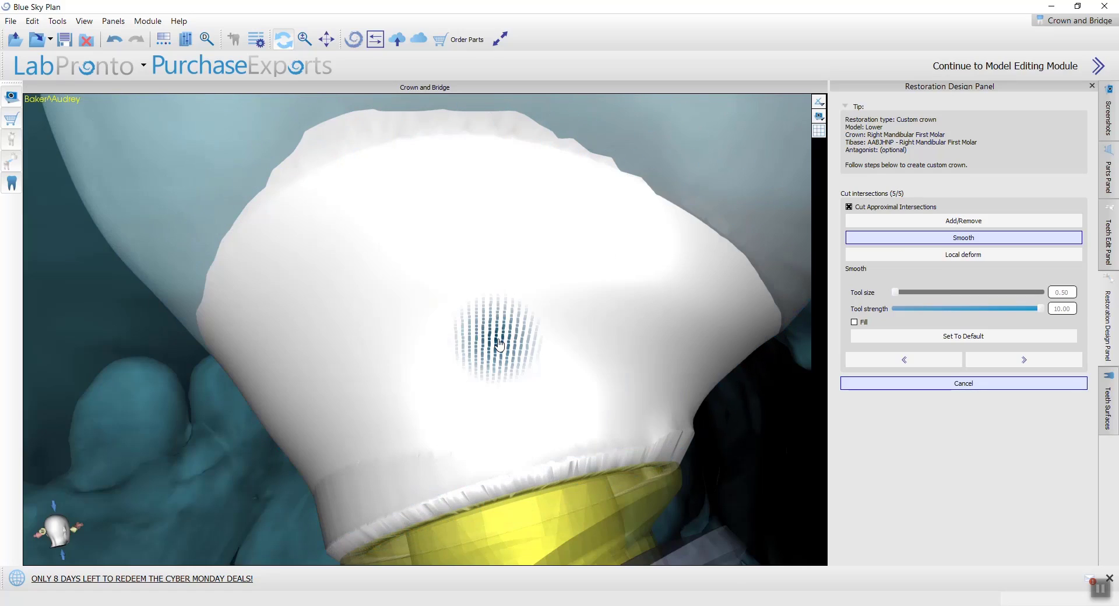
Step: Smooth the crown's emergence profile above the tibase with tool sizes 1.50 and 2.50 at strength 10.00
{"action": "scroll", "coordinate": [499, 346], "scroll_direction": "up", "scroll_amount": 2, "text": "ctrl"}
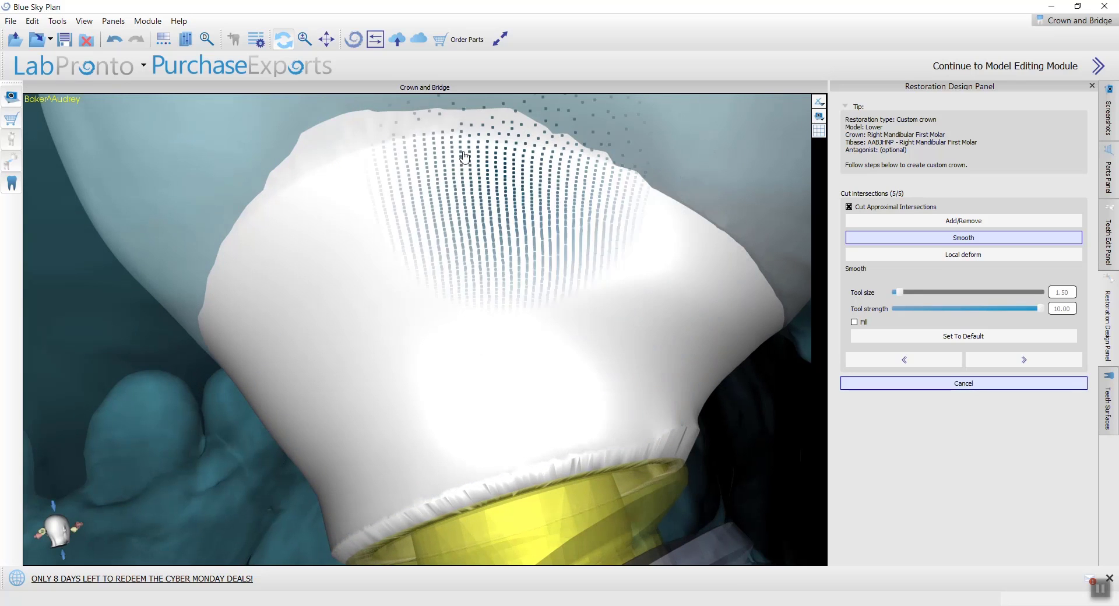
{"action": "mouse_move", "coordinate": [263, 257]}
{"action": "right_mouse_down"}
{"action": "mouse_move", "coordinate": [313, 212]}
{"action": "mouse_move", "coordinate": [495, 210]}
{"action": "right_mouse_up"}
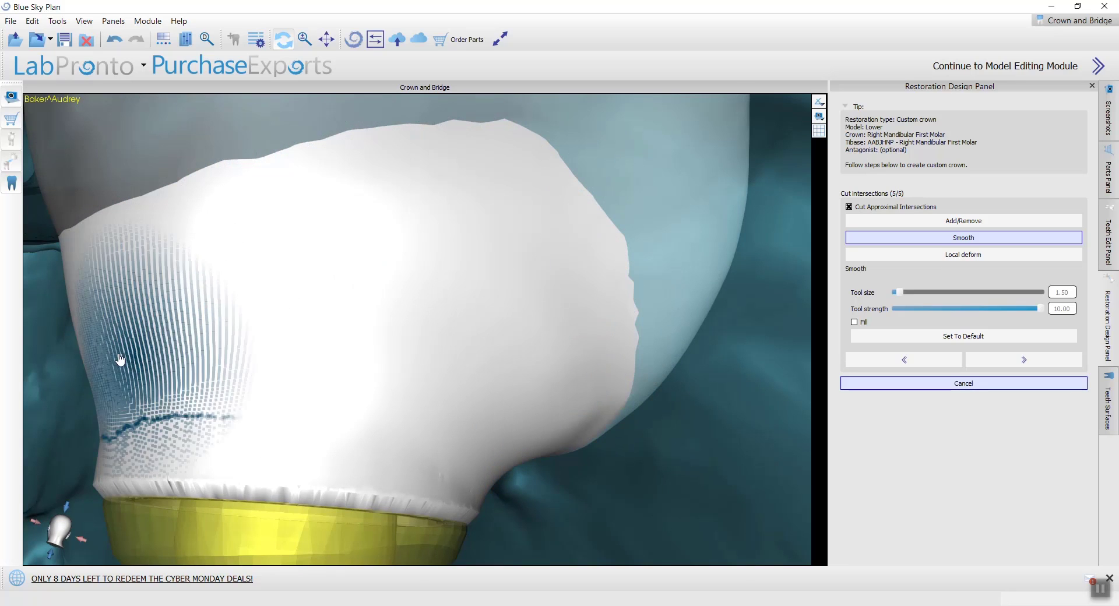
{"action": "scroll", "coordinate": [76, 312], "scroll_direction": "up", "scroll_amount": 2, "text": "ctrl"}
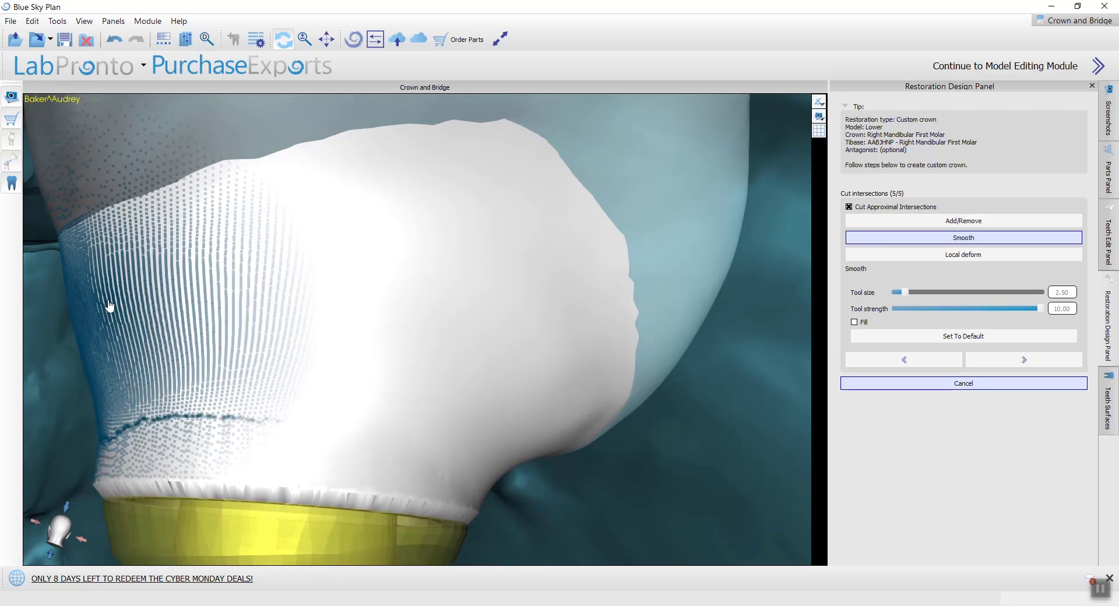
{"action": "mouse_move", "coordinate": [180, 293]}
{"action": "right_mouse_down"}
{"action": "mouse_move", "coordinate": [214, 286]}
{"action": "mouse_move", "coordinate": [192, 282]}
{"action": "mouse_move", "coordinate": [343, 310]}
{"action": "right_mouse_up"}
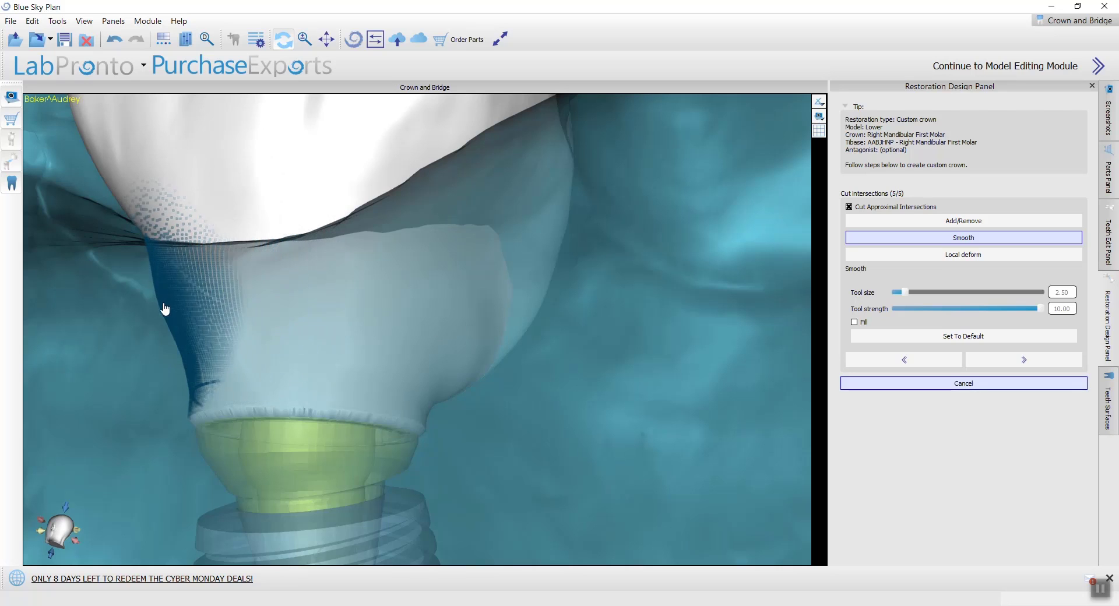
Step: Continue smoothing around the remaining sides of the emergence profile with tool size 2.50
{"action": "mouse_move", "coordinate": [163, 310]}
{"action": "right_mouse_down"}
{"action": "mouse_move", "coordinate": [310, 303]}
{"action": "mouse_move", "coordinate": [252, 309]}
{"action": "right_mouse_up"}
{"action": "mouse_move", "coordinate": [199, 316]}
{"action": "left_mouse_down"}
{"action": "mouse_move", "coordinate": [142, 327]}
{"action": "mouse_move", "coordinate": [130, 263]}
{"action": "mouse_move", "coordinate": [86, 232]}
{"action": "left_mouse_up"}
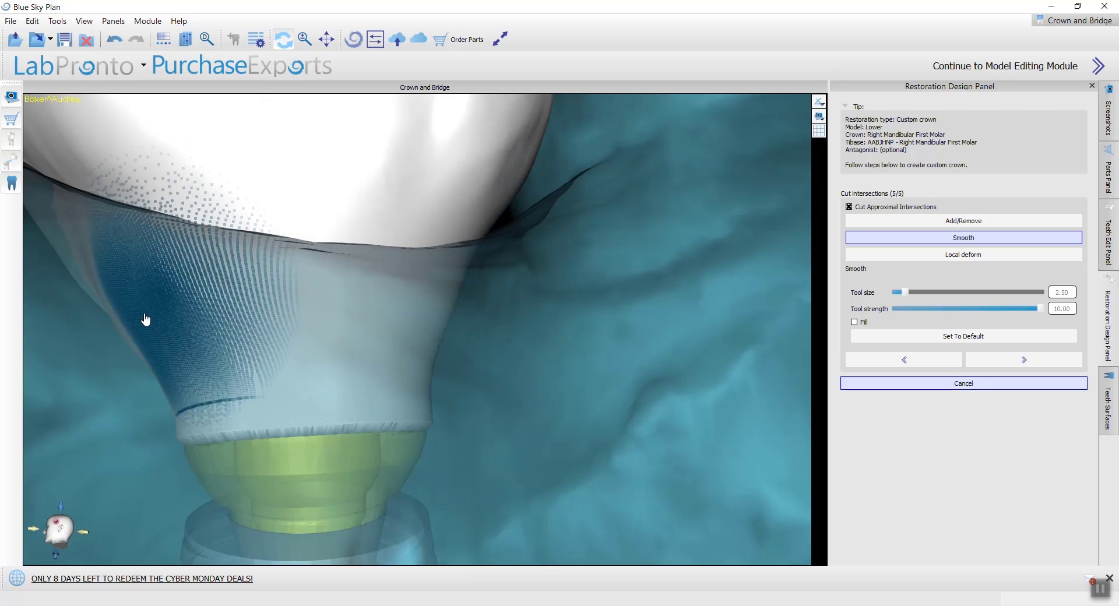
{"action": "mouse_move", "coordinate": [145, 317]}
{"action": "right_mouse_down"}
{"action": "mouse_move", "coordinate": [167, 242]}
{"action": "mouse_move", "coordinate": [303, 274]}
{"action": "right_mouse_up"}
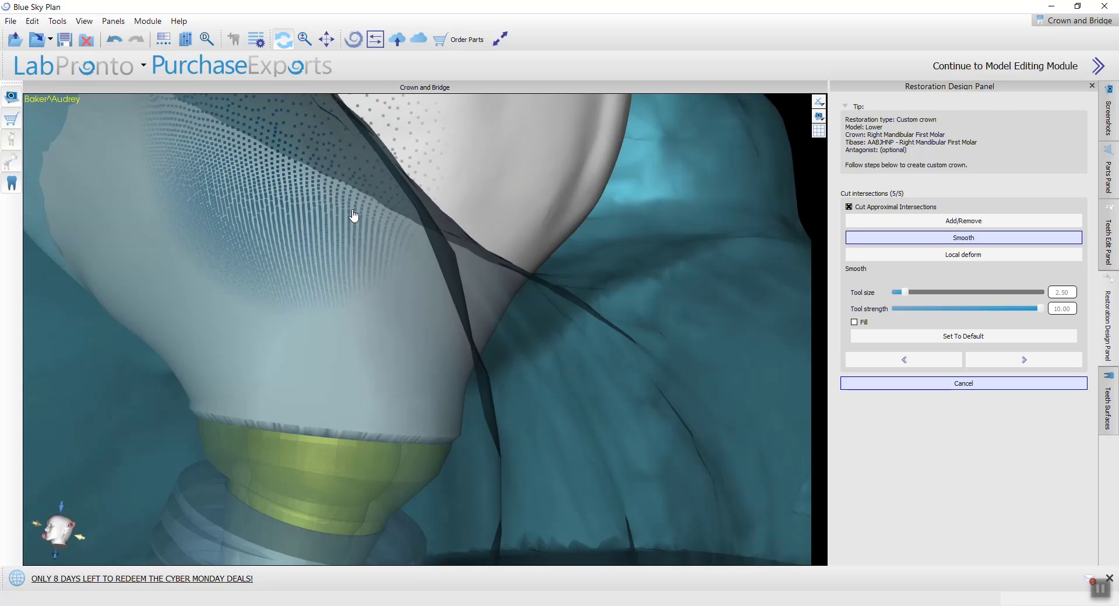
{"action": "left_click_drag", "start_coordinate": [158, 193], "coordinate": [331, 230]}
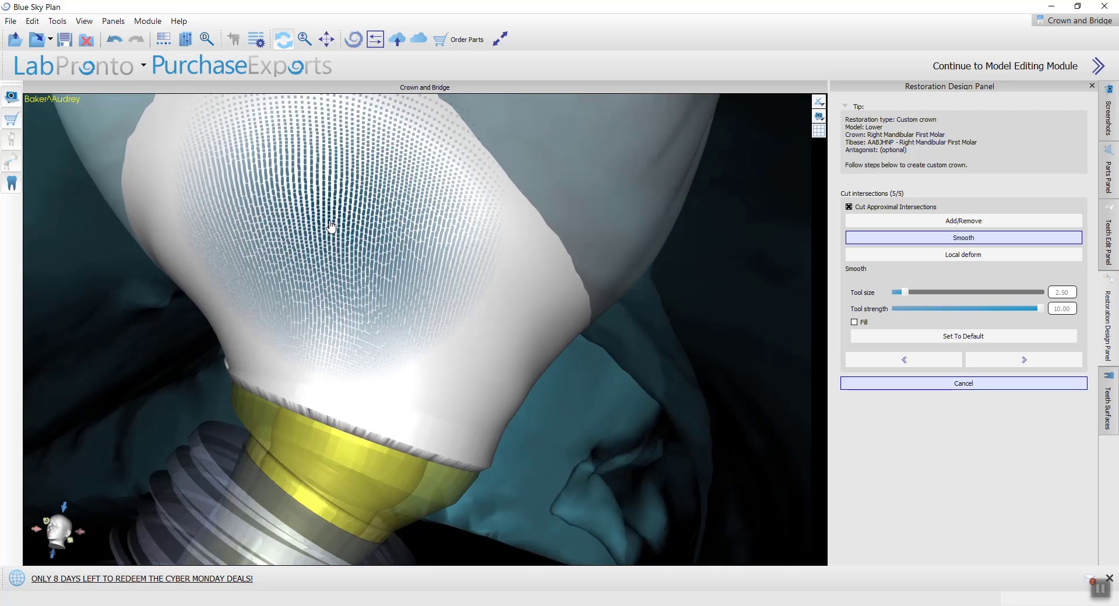
{"action": "left_click_drag", "start_coordinate": [94, 257], "coordinate": [350, 253]}
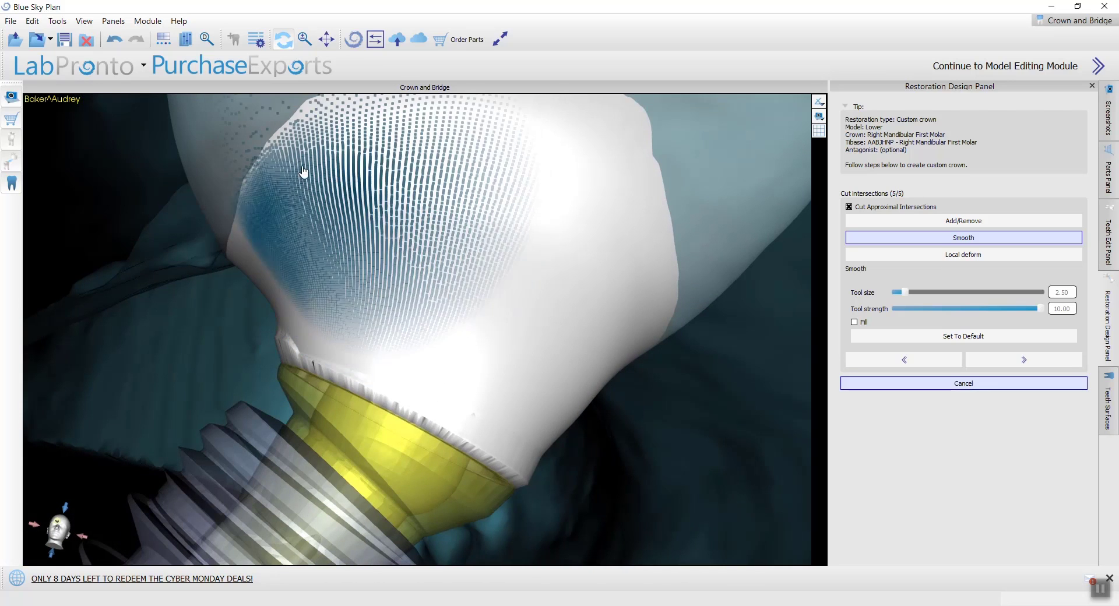
{"action": "scroll", "coordinate": [296, 240], "scroll_direction": "down", "scroll_amount": 5}
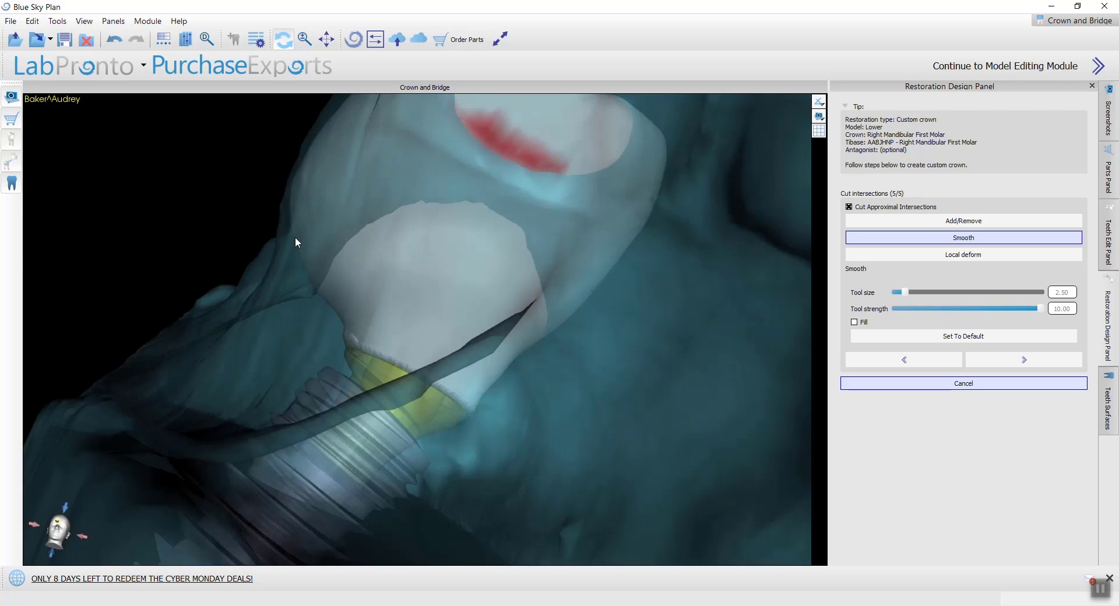
{"action": "mouse_move", "coordinate": [295, 240]}
{"action": "left_mouse_down"}
{"action": "mouse_move", "coordinate": [415, 354]}
{"action": "mouse_move", "coordinate": [377, 320]}
{"action": "left_mouse_up"}
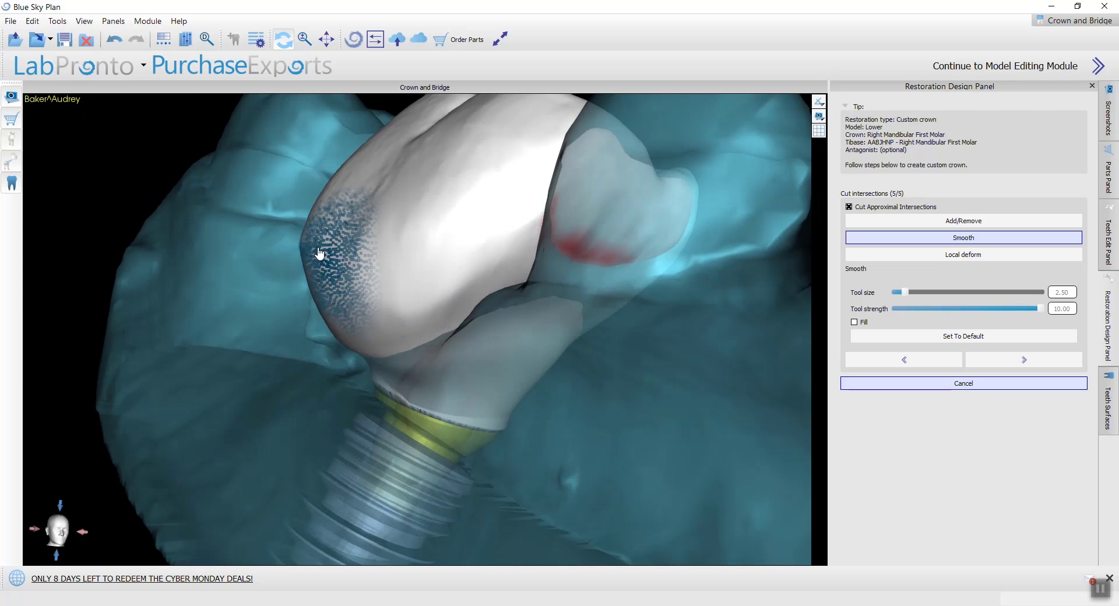
{"action": "left_click_drag", "start_coordinate": [295, 234], "coordinate": [458, 381]}
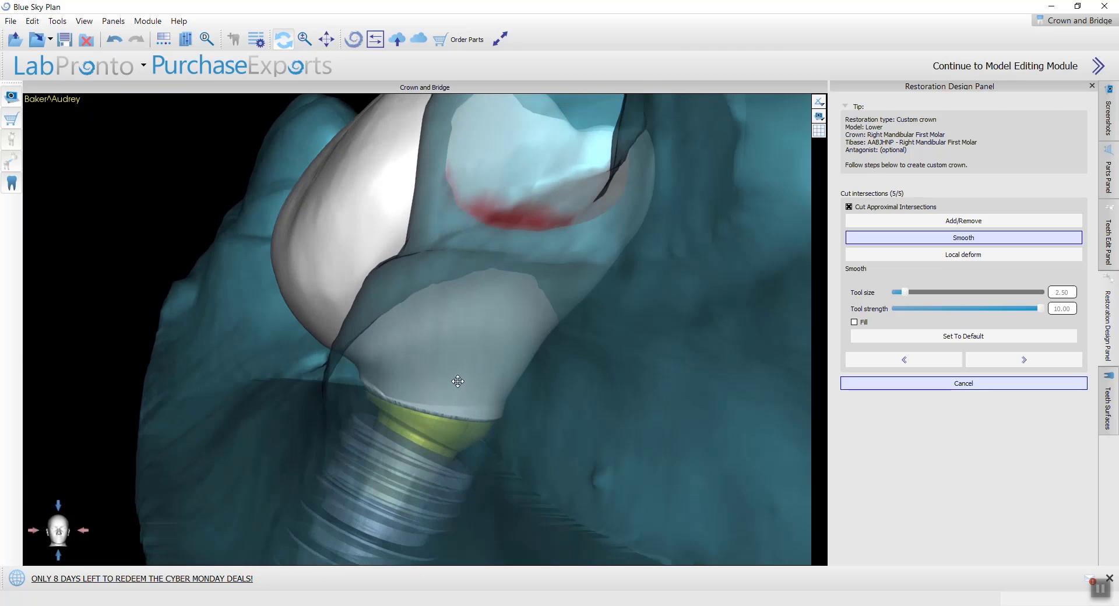
Step: Reshape the crown's outer side wall with Local deform at tool size 6.50
{"action": "left_click", "coordinate": [1017, 256]}
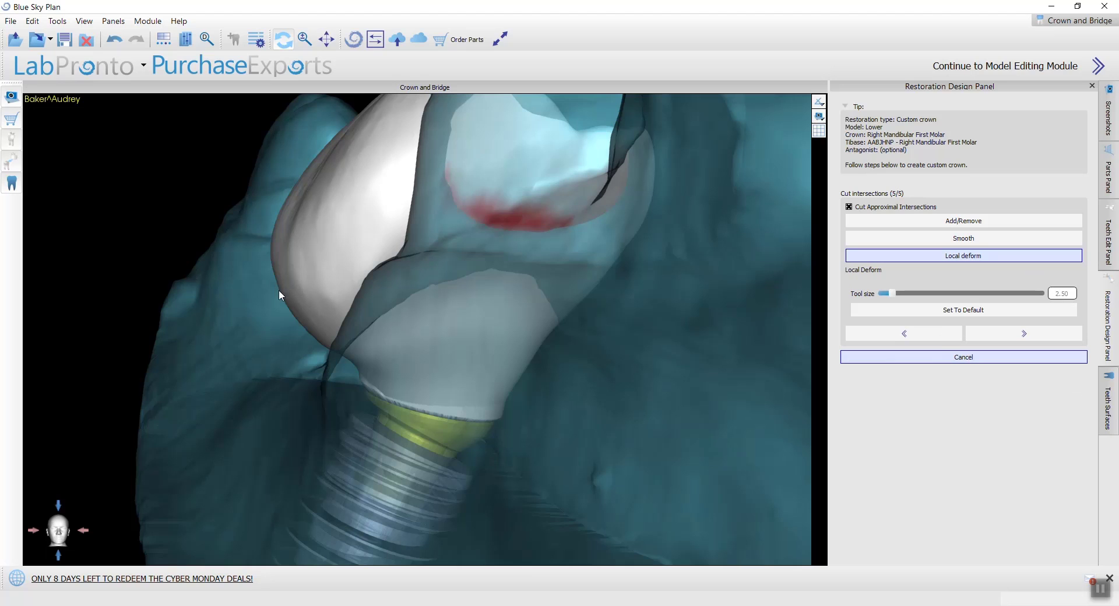
{"action": "scroll", "coordinate": [319, 288], "scroll_direction": "up", "scroll_amount": 6, "text": "ctrl"}
{"action": "scroll", "coordinate": [288, 285], "scroll_direction": "down", "scroll_amount": 4, "text": "ctrl"}
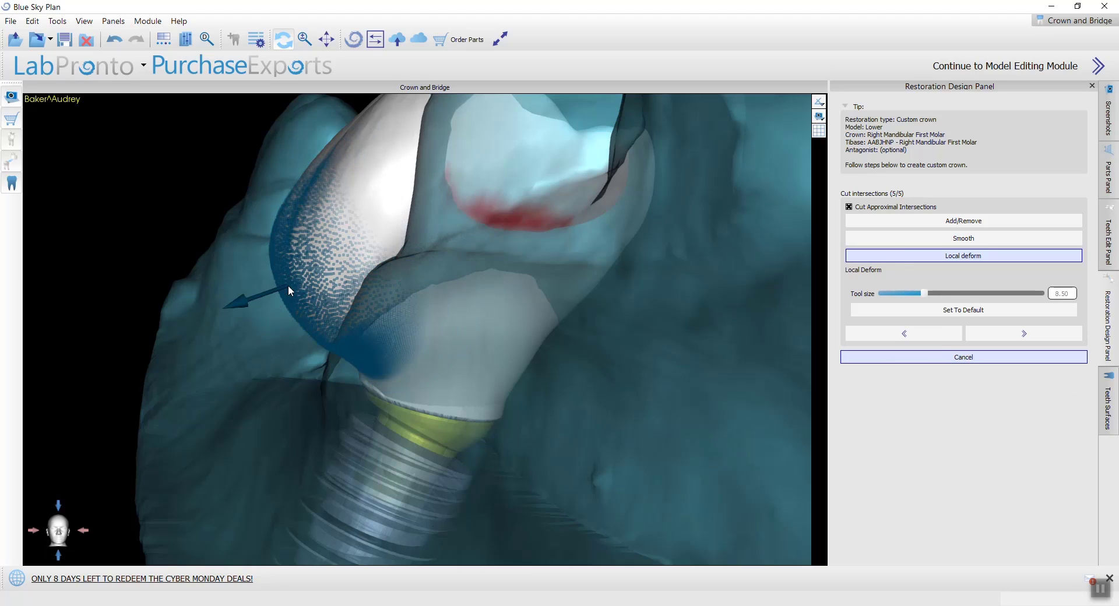
{"action": "scroll", "coordinate": [288, 278], "scroll_direction": "up", "scroll_amount": 1, "text": "ctrl"}
{"action": "mouse_move", "coordinate": [288, 278]}
{"action": "left_mouse_down"}
{"action": "mouse_move", "coordinate": [274, 299]}
{"action": "mouse_move", "coordinate": [271, 239]}
{"action": "left_mouse_up"}
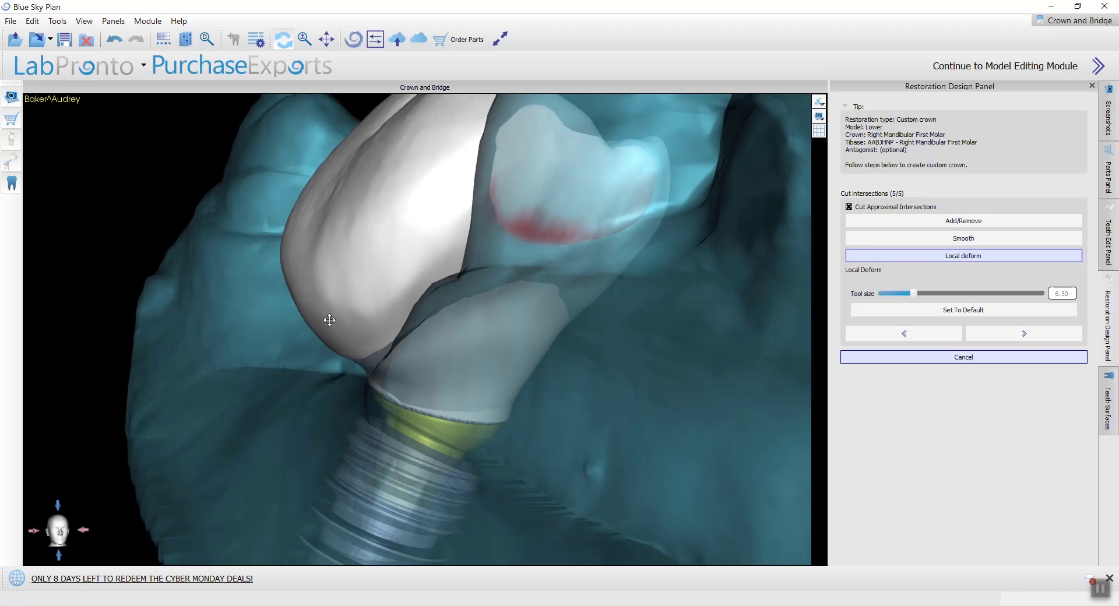
{"action": "left_click_drag", "start_coordinate": [329, 320], "coordinate": [310, 238]}
Step: Adjust the bulge of the crown's outer side wall with the local deform tool size set to 9.50
{"action": "scroll", "coordinate": [303, 226], "scroll_direction": "up", "scroll_amount": 3, "text": "ctrl"}
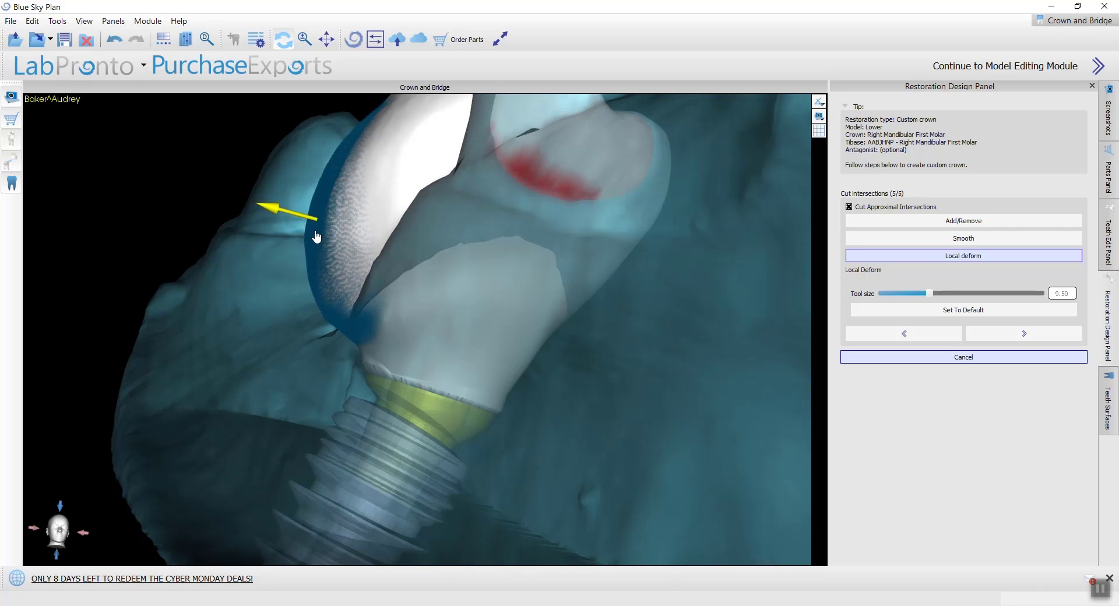
{"action": "mouse_move", "coordinate": [317, 236]}
{"action": "left_mouse_down"}
{"action": "mouse_move", "coordinate": [330, 203]}
{"action": "mouse_move", "coordinate": [317, 280]}
{"action": "mouse_move", "coordinate": [350, 291]}
{"action": "left_mouse_up"}
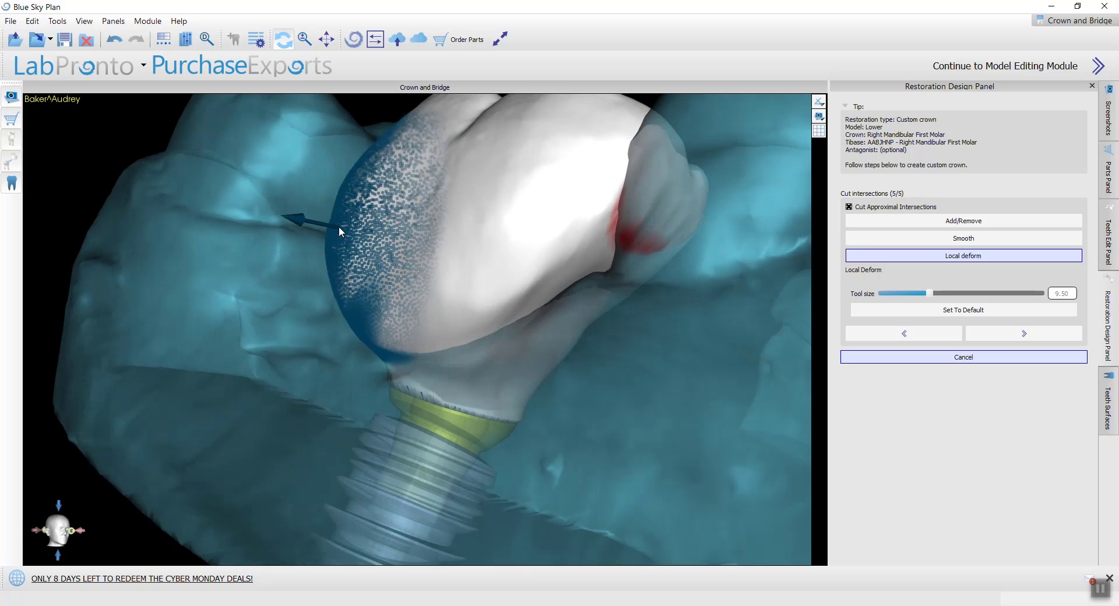
{"action": "left_click_drag", "start_coordinate": [342, 226], "coordinate": [343, 229]}
{"action": "left_click_drag", "start_coordinate": [287, 292], "coordinate": [332, 304]}
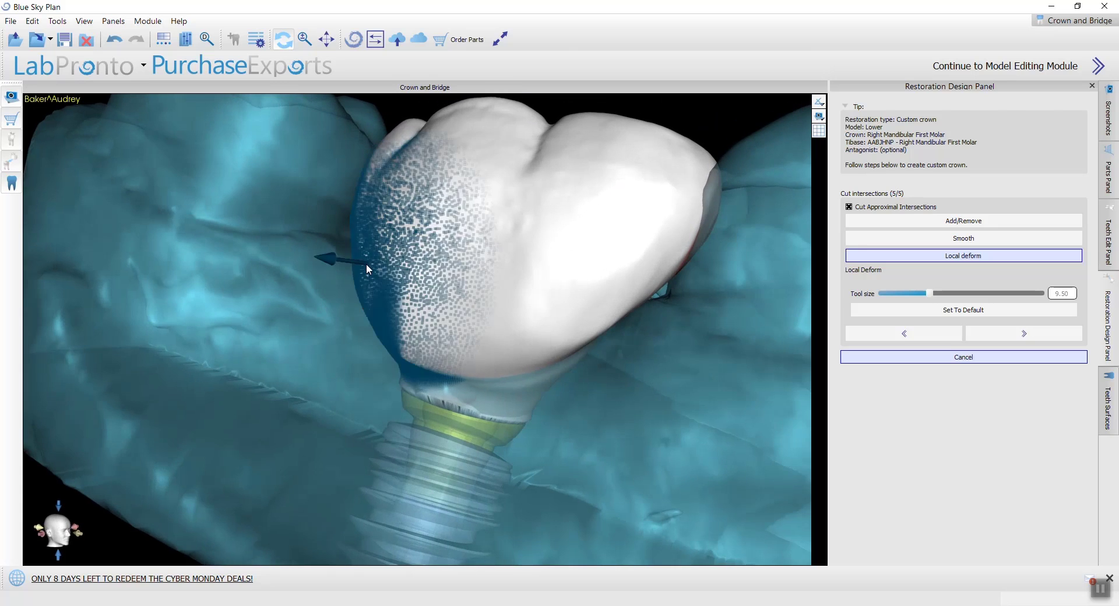
{"action": "left_click_drag", "start_coordinate": [367, 264], "coordinate": [384, 275]}
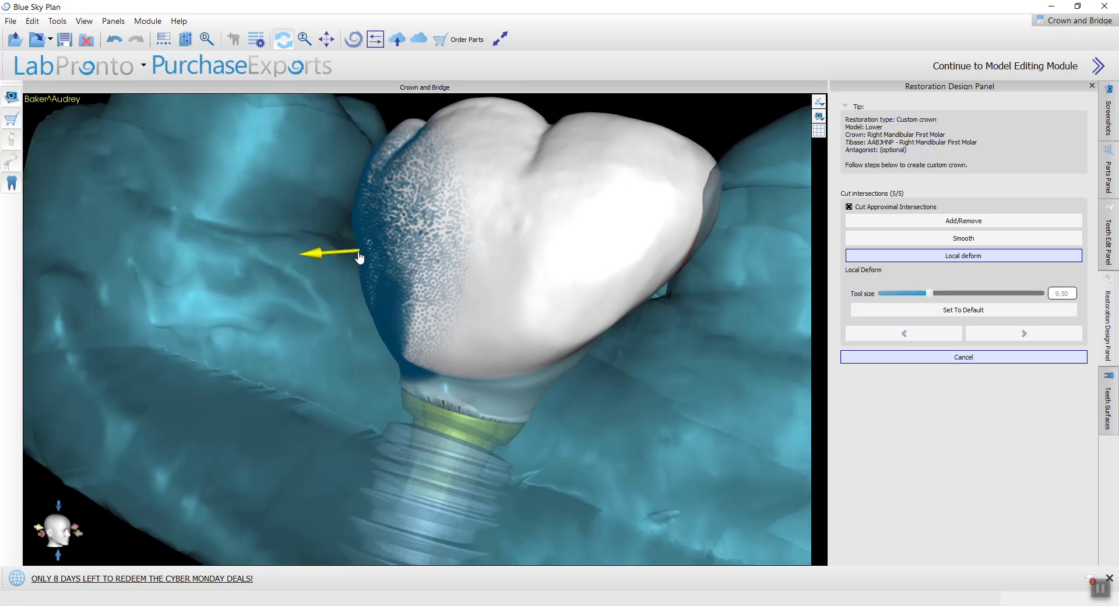
{"action": "left_click_drag", "start_coordinate": [264, 240], "coordinate": [321, 249]}
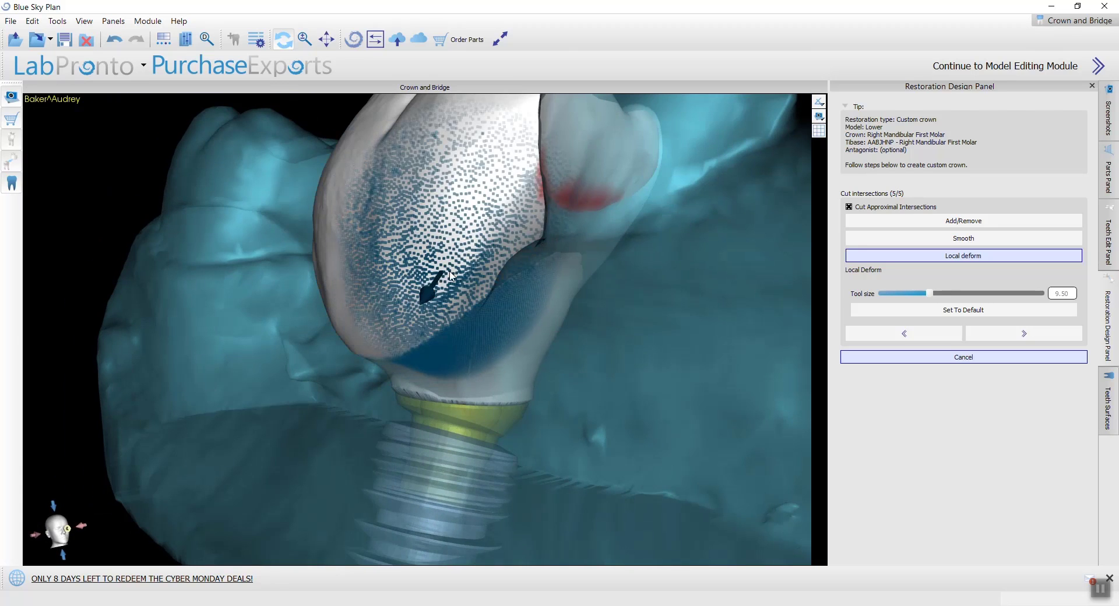
Step: Refine the crown's side contour from its far end with local deform at tool size 9.50
{"action": "right_click_drag", "start_coordinate": [451, 275], "coordinate": [608, 149]}
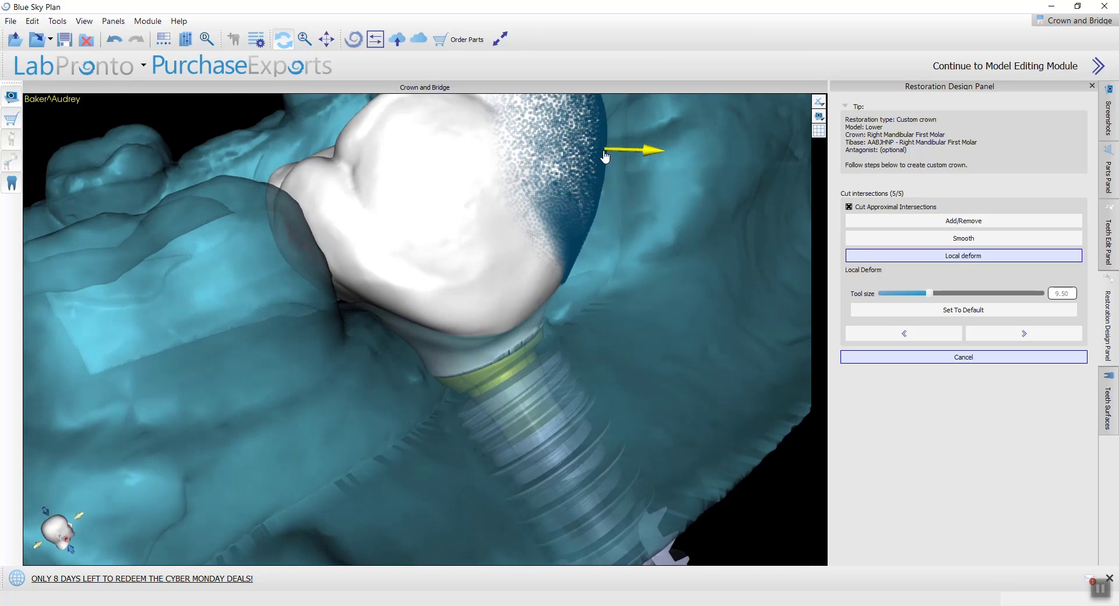
{"action": "right_click_drag", "start_coordinate": [652, 290], "coordinate": [370, 408]}
{"action": "left_click_drag", "start_coordinate": [353, 354], "coordinate": [353, 347]}
{"action": "left_click_drag", "start_coordinate": [297, 243], "coordinate": [310, 248]}
{"action": "right_click_drag", "start_coordinate": [612, 297], "coordinate": [455, 399]}
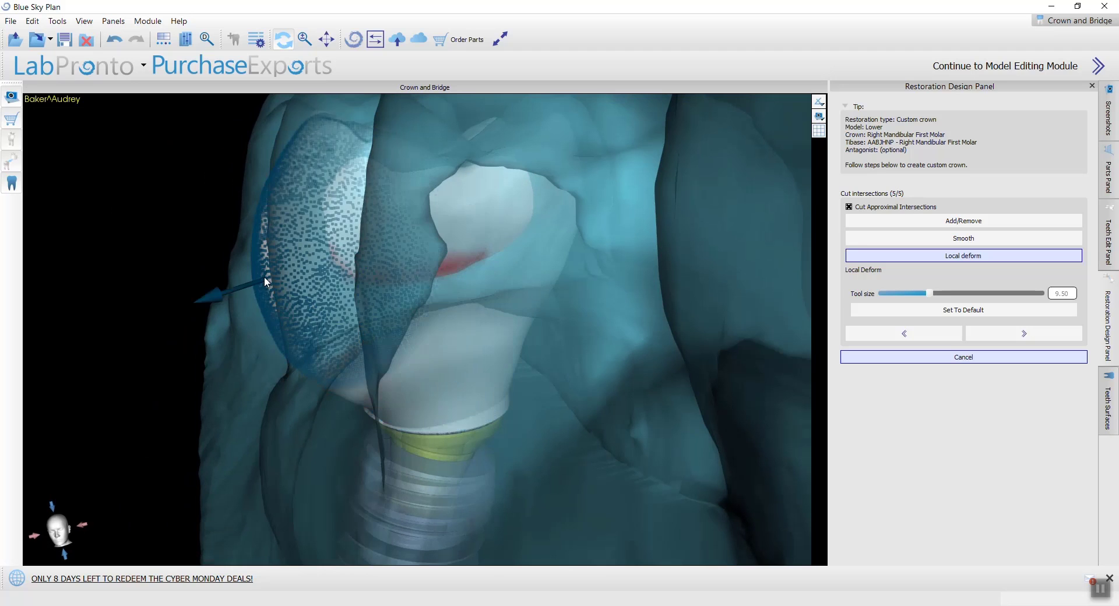
Step: Set the local deform tool size to 6.50 and fine-tune the lower part of the crown's outer side wall
{"action": "scroll", "coordinate": [261, 278], "scroll_direction": "down", "scroll_amount": 3, "text": "ctrl"}
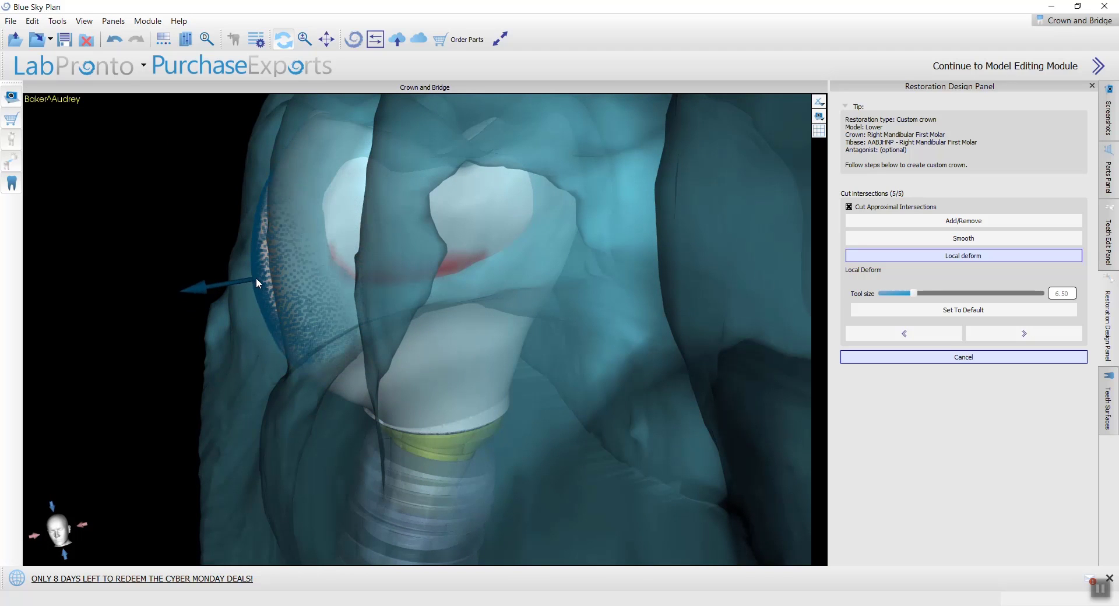
{"action": "left_click_drag", "start_coordinate": [256, 281], "coordinate": [256, 287]}
{"action": "right_click_drag", "start_coordinate": [251, 319], "coordinate": [310, 306]}
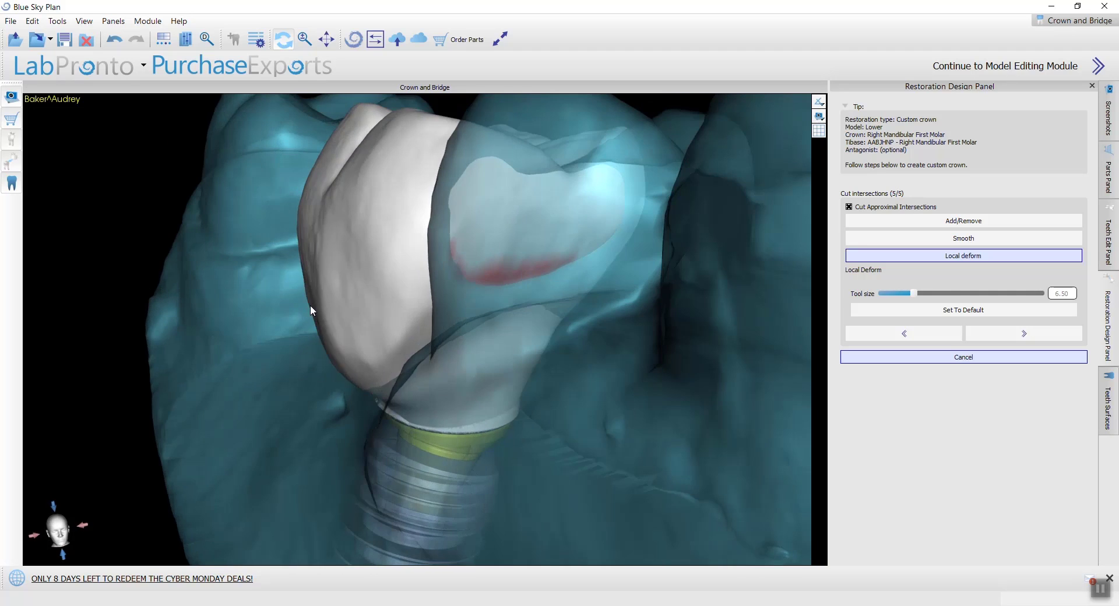
{"action": "left_click_drag", "start_coordinate": [327, 330], "coordinate": [369, 350]}
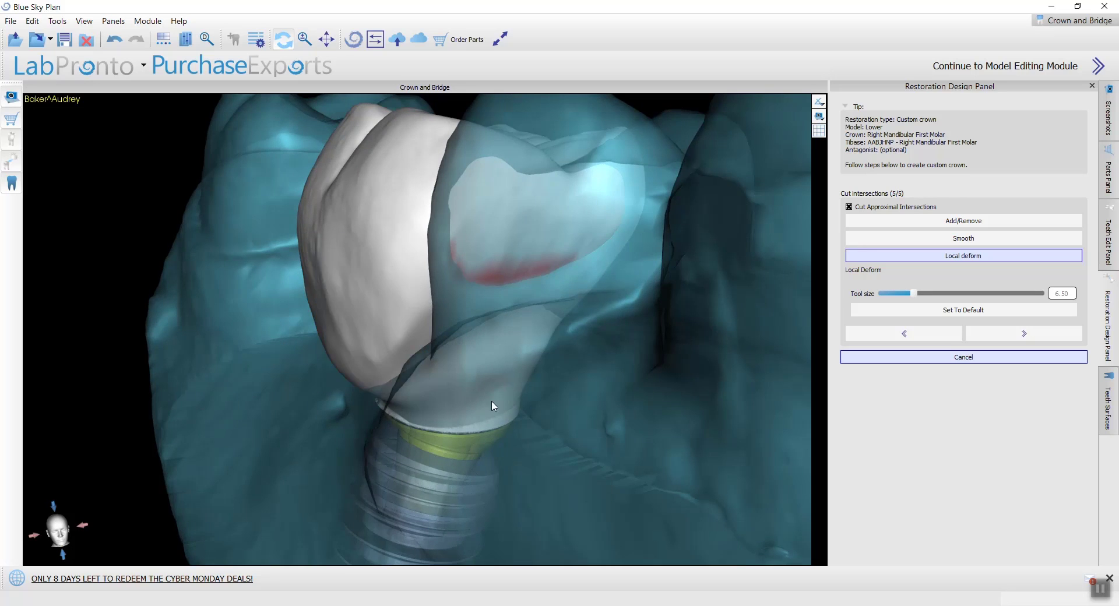
{"action": "right_click_drag", "start_coordinate": [492, 401], "coordinate": [430, 402]}
{"action": "right_click_drag", "start_coordinate": [390, 340], "coordinate": [316, 281]}
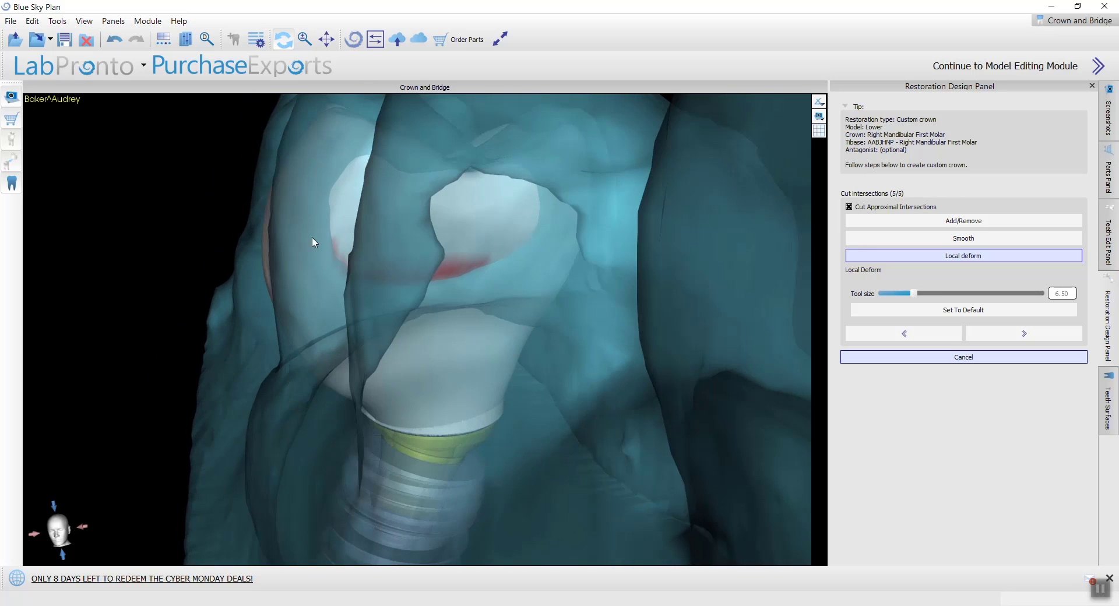
Step: Pull the crown's corner beside the neighbouring tooth outward with local deform at tool size 8.50
{"action": "scroll", "coordinate": [325, 282], "scroll_direction": "down", "scroll_amount": 10}
{"action": "right_click_drag", "start_coordinate": [184, 393], "coordinate": [775, 373]}
{"action": "right_click_drag", "start_coordinate": [330, 340], "coordinate": [507, 305]}
{"action": "scroll", "coordinate": [507, 302], "scroll_direction": "up", "scroll_amount": 10}
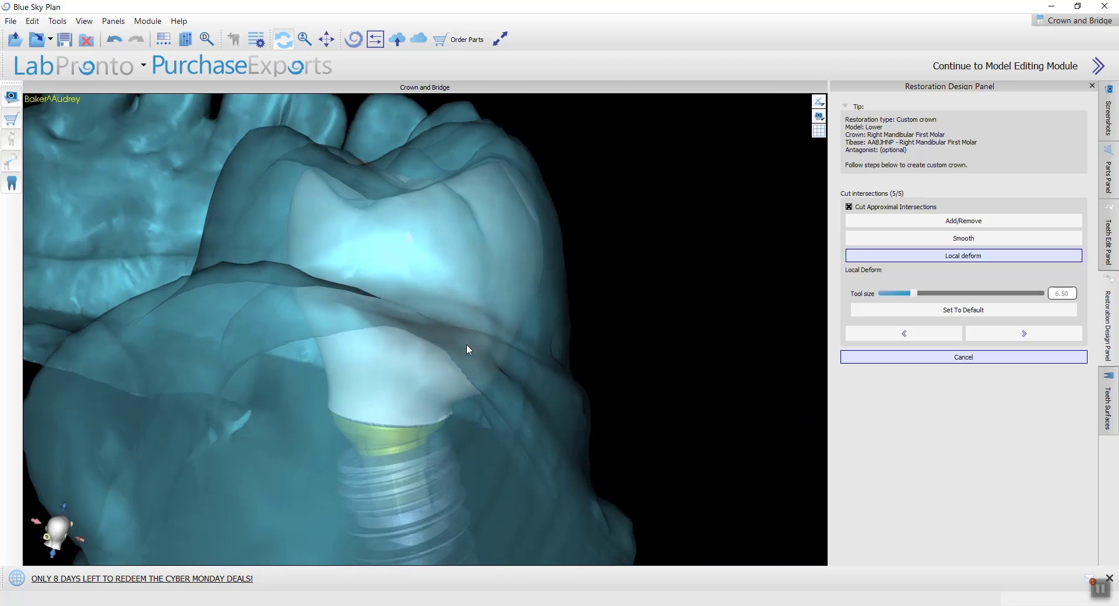
{"action": "right_click_drag", "start_coordinate": [466, 344], "coordinate": [394, 446]}
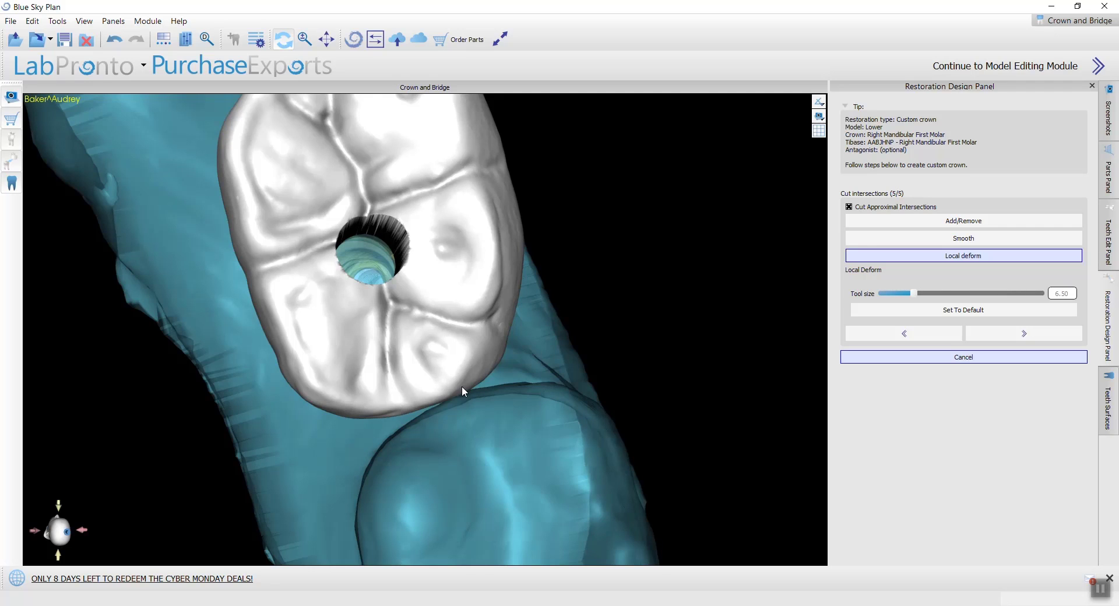
{"action": "right_click_drag", "start_coordinate": [437, 465], "coordinate": [424, 446]}
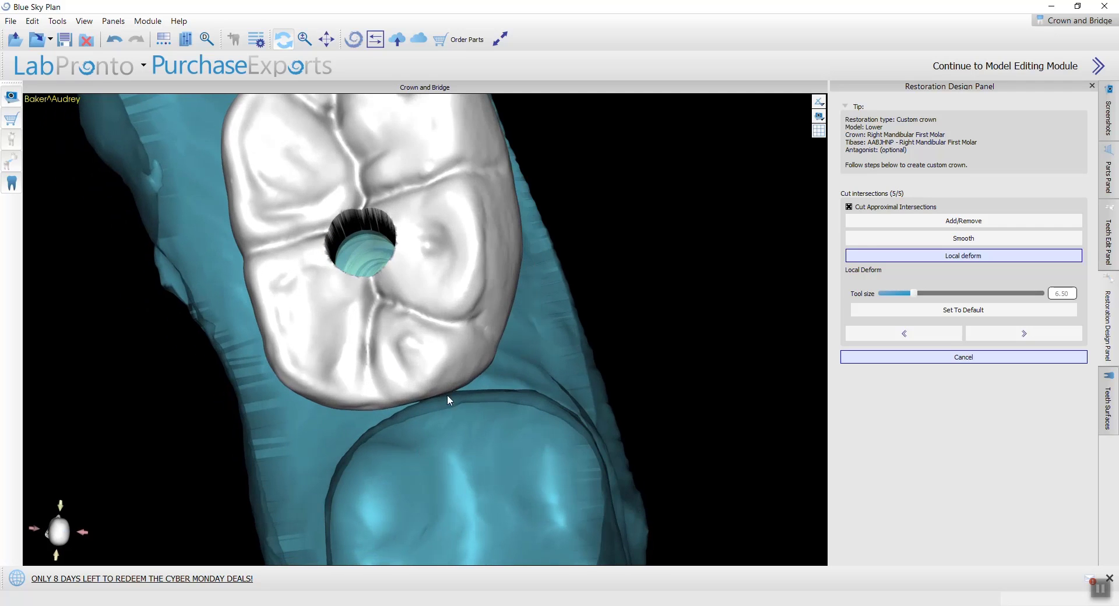
{"action": "scroll", "coordinate": [466, 365], "scroll_direction": "up", "scroll_amount": 6, "text": "ctrl"}
{"action": "scroll", "coordinate": [467, 362], "scroll_direction": "down", "scroll_amount": 4, "text": "ctrl"}
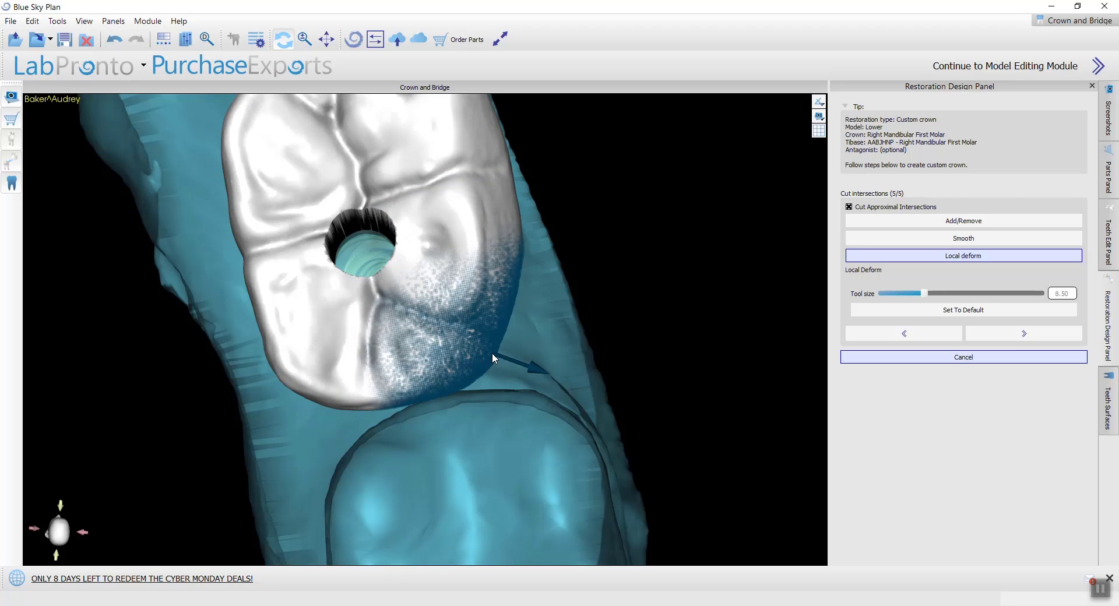
{"action": "mouse_move", "coordinate": [486, 362]}
{"action": "left_mouse_down"}
{"action": "mouse_move", "coordinate": [506, 369]}
{"action": "mouse_move", "coordinate": [525, 340]}
{"action": "left_mouse_up"}
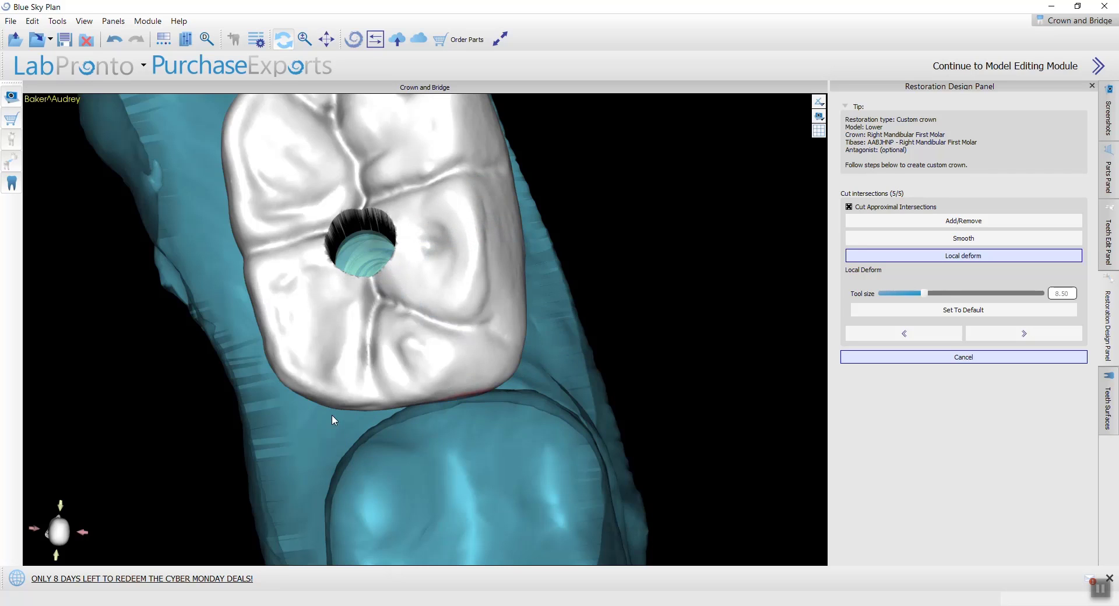
Step: Deform the crown's other corner and its side wall near the neighbouring tooth at tool size 8.50
{"action": "mouse_move", "coordinate": [341, 412]}
{"action": "left_mouse_down"}
{"action": "mouse_move", "coordinate": [344, 423]}
{"action": "mouse_move", "coordinate": [299, 410]}
{"action": "mouse_move", "coordinate": [317, 391]}
{"action": "left_mouse_up"}
{"action": "right_click_drag", "start_coordinate": [320, 392], "coordinate": [349, 373]}
{"action": "left_click_drag", "start_coordinate": [341, 352], "coordinate": [350, 347]}
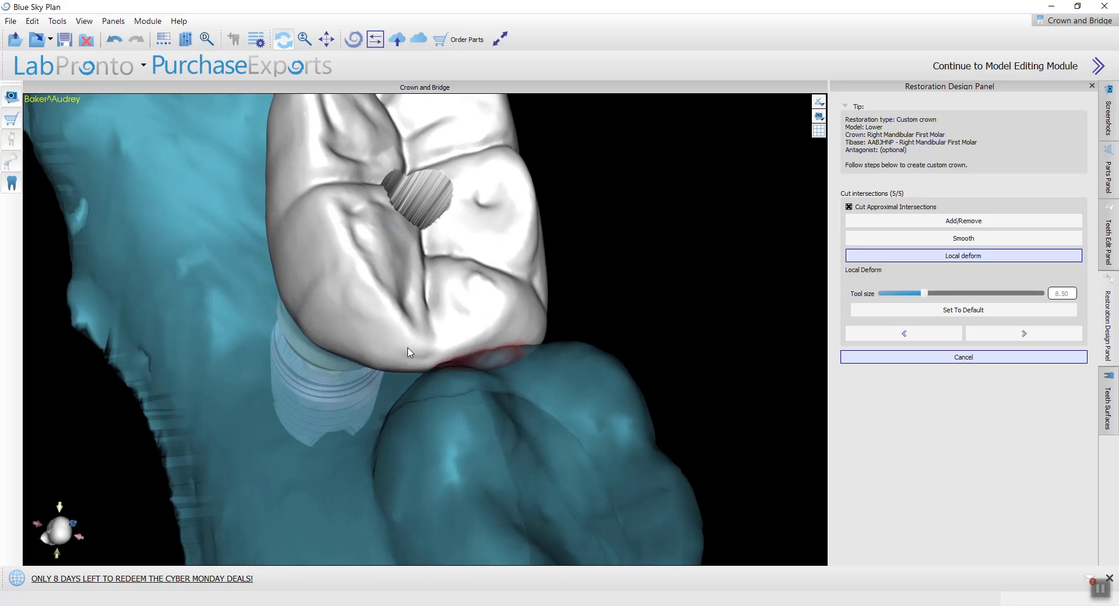
{"action": "right_click_drag", "start_coordinate": [409, 350], "coordinate": [257, 420]}
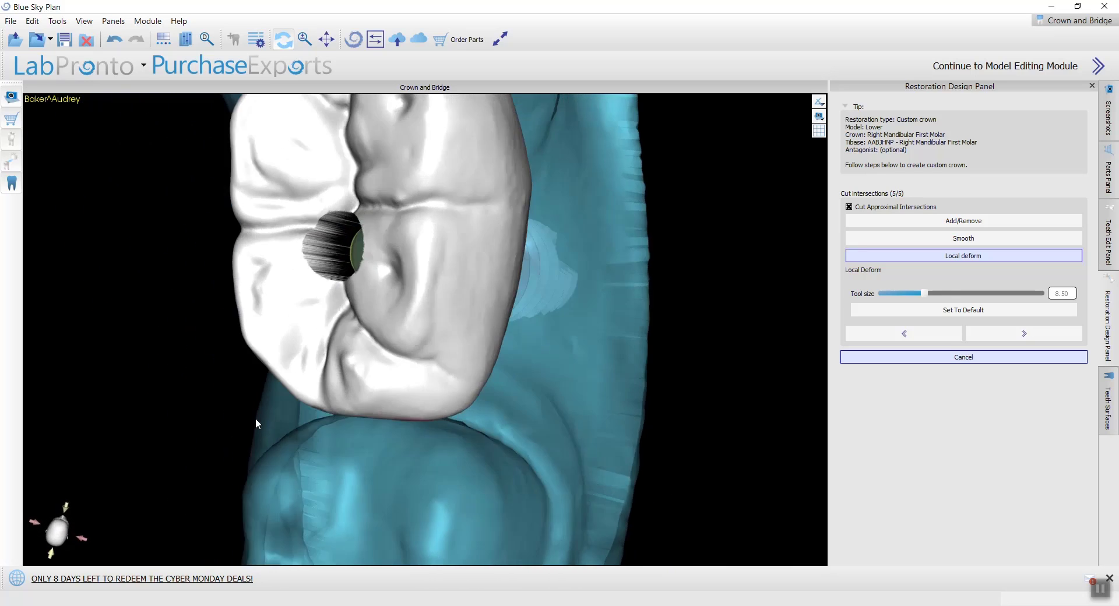
{"action": "left_click_drag", "start_coordinate": [494, 336], "coordinate": [503, 339]}
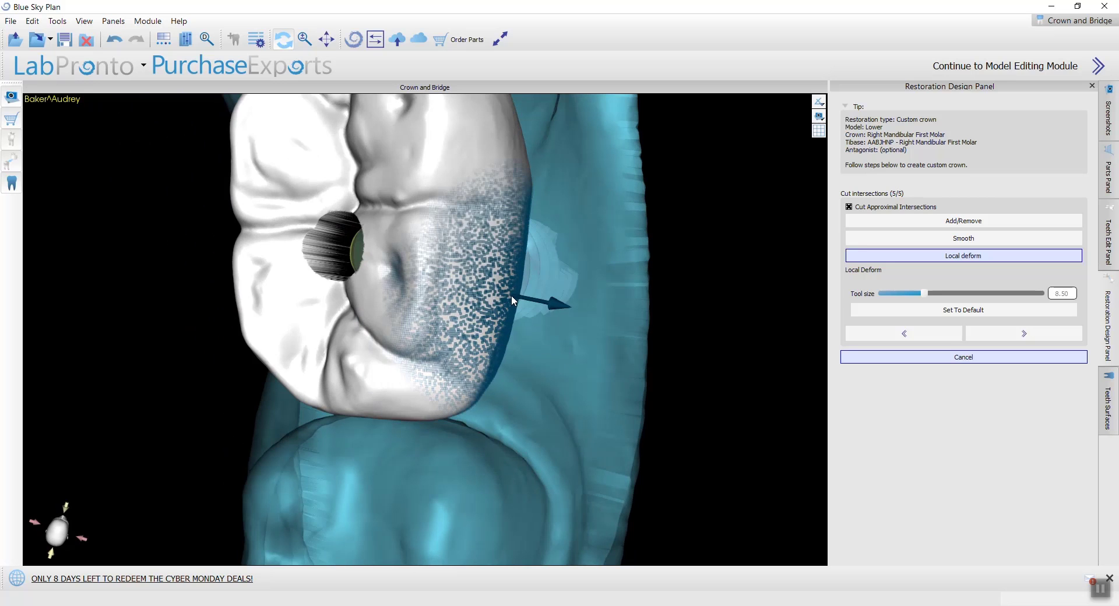
{"action": "left_click_drag", "start_coordinate": [513, 295], "coordinate": [519, 297]}
Step: Examine the reshaped crown's occlusal surface and its fit between the neighbouring teeth
{"action": "scroll", "coordinate": [516, 300], "scroll_direction": "down", "scroll_amount": 4}
{"action": "right_click_drag", "start_coordinate": [441, 332], "coordinate": [461, 145]}
{"action": "right_click_drag", "start_coordinate": [647, 357], "coordinate": [487, 432]}
{"action": "right_click_drag", "start_coordinate": [636, 307], "coordinate": [405, 461]}
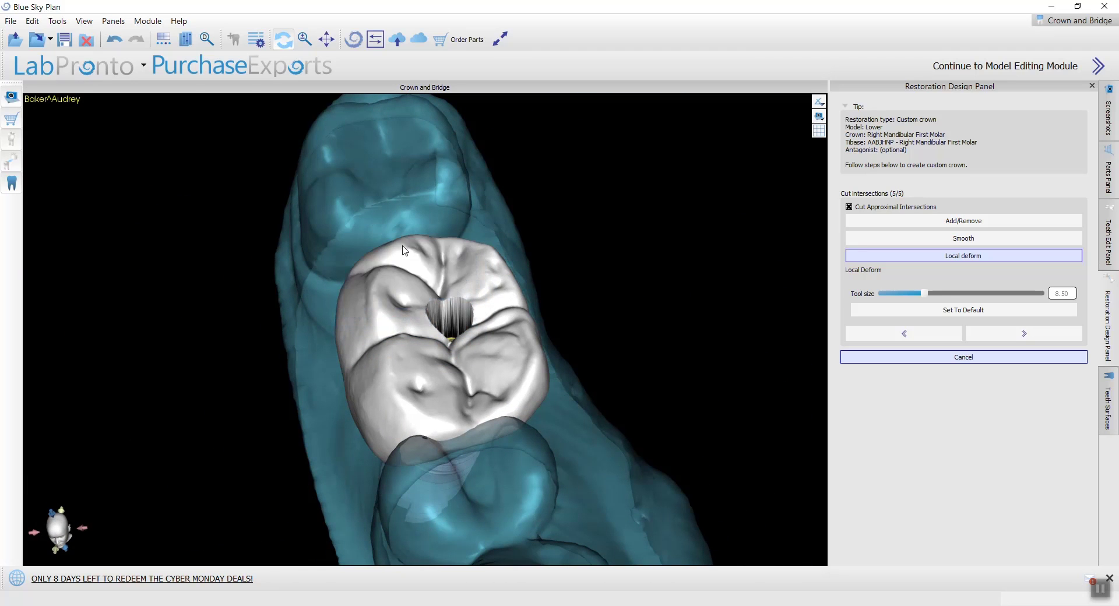
{"action": "mouse_move", "coordinate": [419, 266]}
{"action": "right_mouse_down"}
{"action": "mouse_move", "coordinate": [380, 180]}
{"action": "mouse_move", "coordinate": [372, 331]}
{"action": "right_mouse_up"}
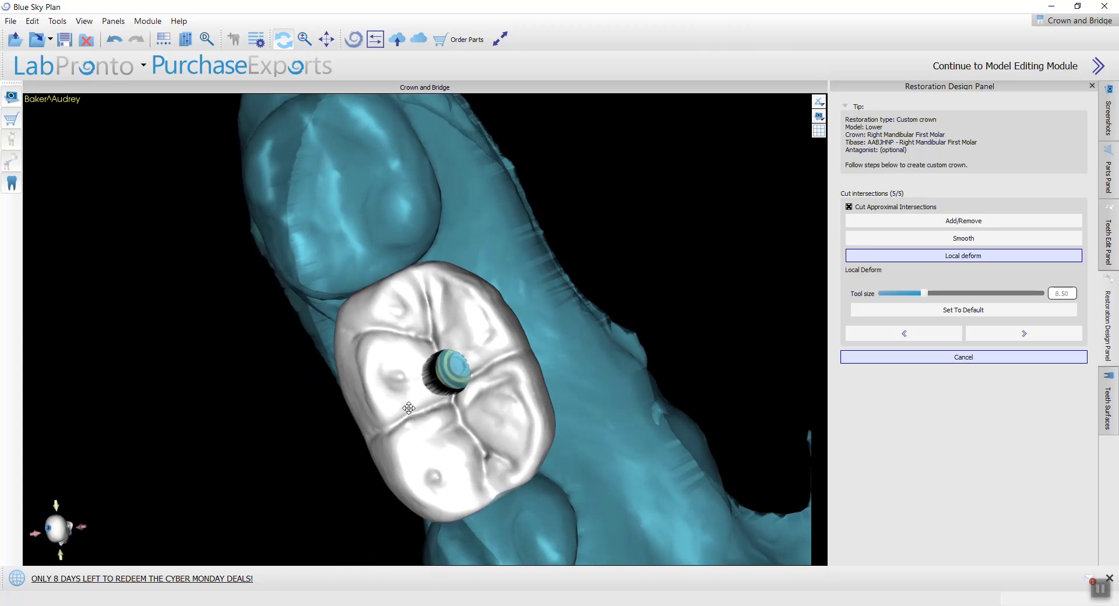
Step: Smooth the crown's corners and upper side wall beside the neighbouring tooth at tool size 3.50 and strength 10.00
{"action": "left_click", "coordinate": [964, 238]}
{"action": "right_click_drag", "start_coordinate": [666, 373], "coordinate": [802, 325]}
{"action": "scroll", "coordinate": [426, 401], "scroll_direction": "down", "scroll_amount": 14}
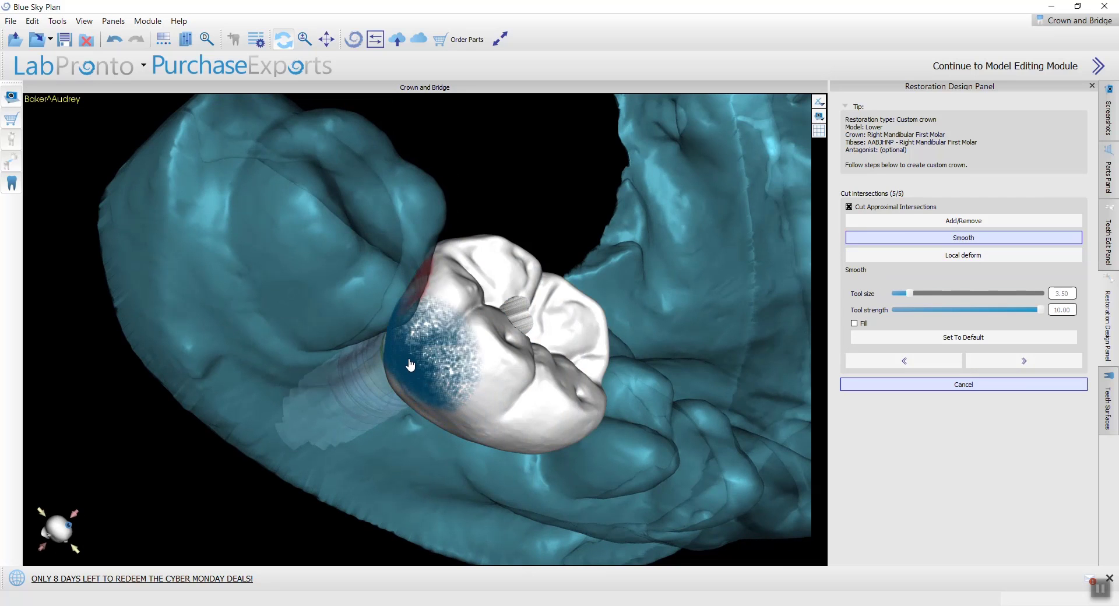
{"action": "right_click_drag", "start_coordinate": [583, 363], "coordinate": [321, 469]}
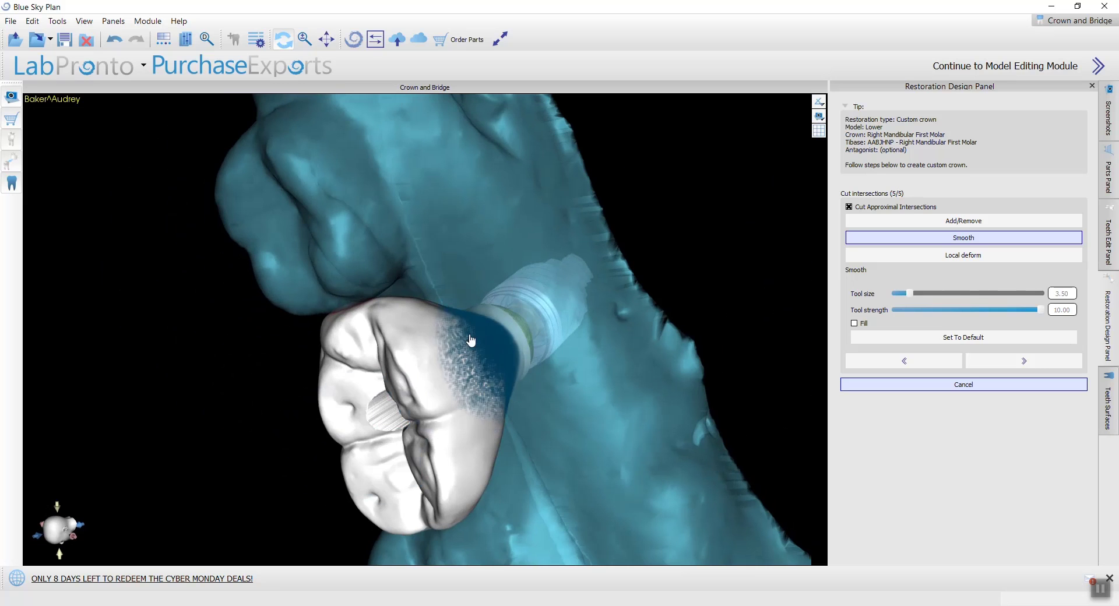
{"action": "mouse_move", "coordinate": [472, 418]}
{"action": "right_mouse_down"}
{"action": "mouse_move", "coordinate": [225, 434]}
{"action": "mouse_move", "coordinate": [775, 406]}
{"action": "mouse_move", "coordinate": [526, 322]}
{"action": "mouse_move", "coordinate": [489, 415]}
{"action": "mouse_move", "coordinate": [488, 312]}
{"action": "right_mouse_up"}
Step: Smooth the crown's contact area, side walls and lower edge above the tibase at tool size 2.50
{"action": "scroll", "coordinate": [440, 285], "scroll_direction": "down", "scroll_amount": 3, "text": "ctrl"}
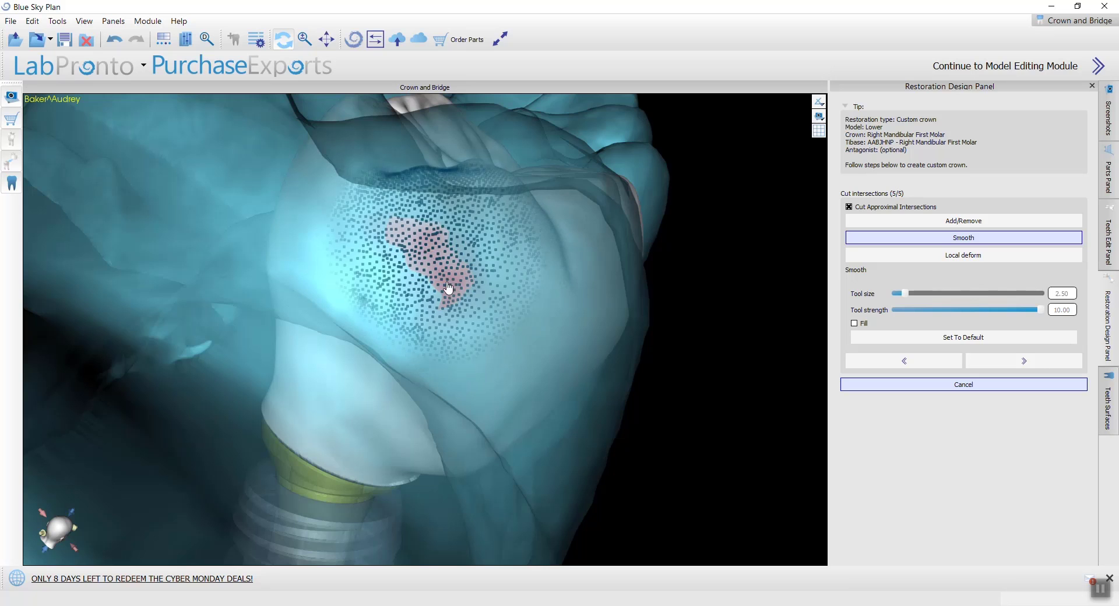
{"action": "left_click_drag", "start_coordinate": [687, 341], "coordinate": [445, 279]}
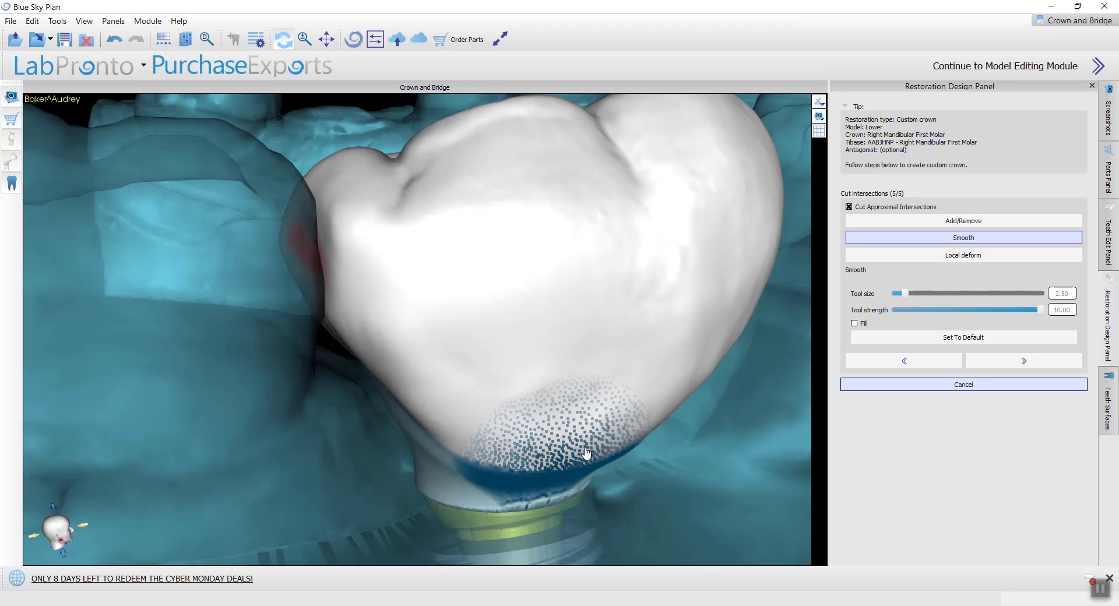
{"action": "mouse_move", "coordinate": [627, 426]}
{"action": "left_mouse_down"}
{"action": "mouse_move", "coordinate": [554, 412]}
{"action": "mouse_move", "coordinate": [325, 408]}
{"action": "left_mouse_up"}
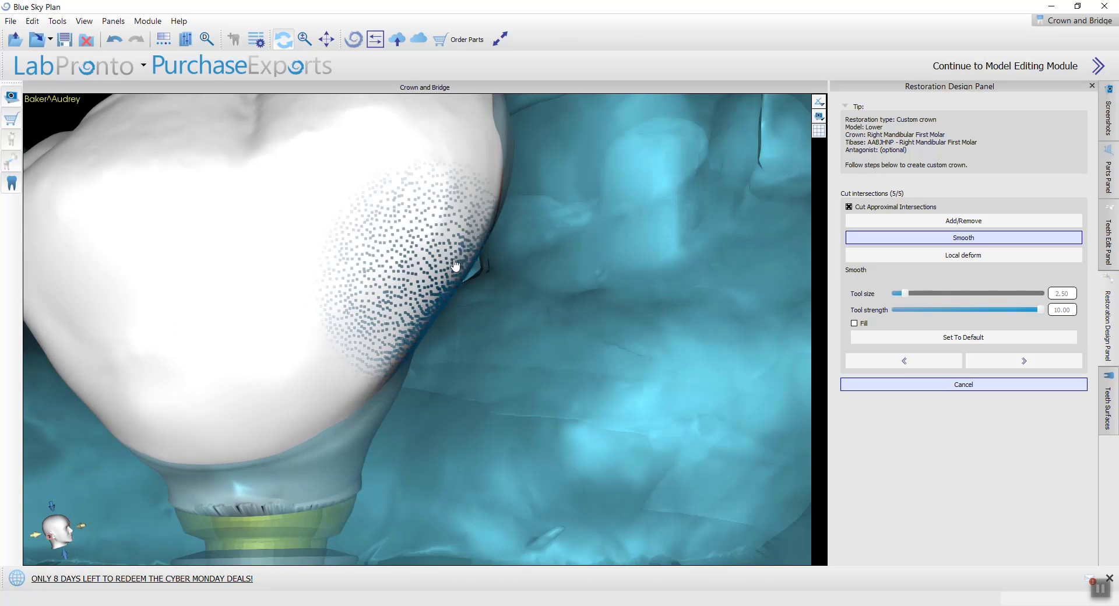
{"action": "scroll", "coordinate": [613, 239], "scroll_direction": "down", "scroll_amount": 3}
{"action": "left_click_drag", "start_coordinate": [612, 239], "coordinate": [387, 281]}
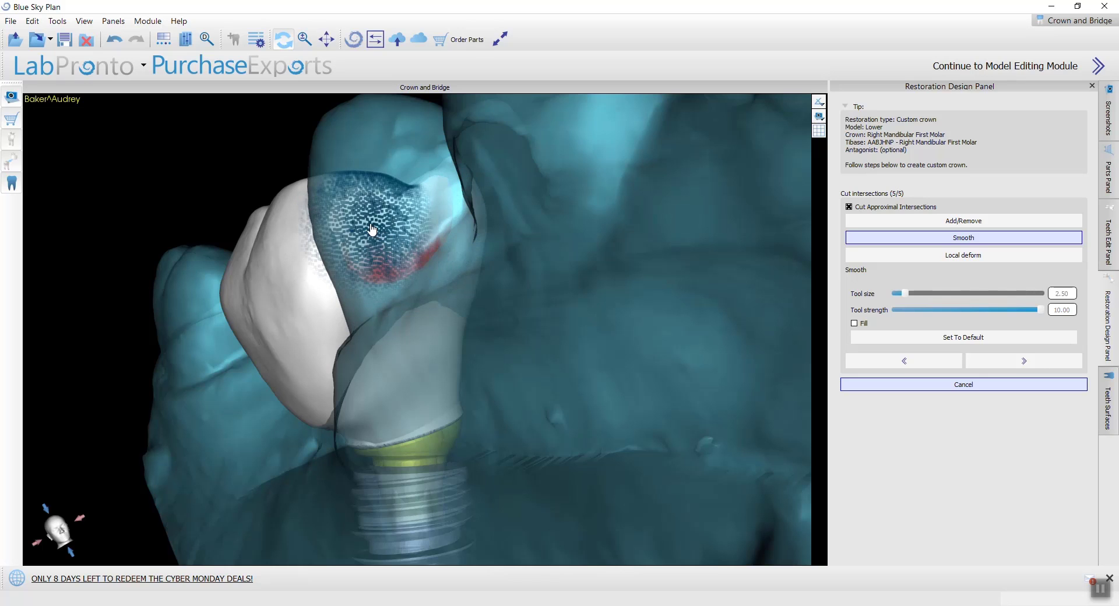
{"action": "mouse_move", "coordinate": [385, 243]}
{"action": "left_mouse_down"}
{"action": "mouse_move", "coordinate": [277, 473]}
{"action": "mouse_move", "coordinate": [408, 513]}
{"action": "mouse_move", "coordinate": [550, 527]}
{"action": "mouse_move", "coordinate": [595, 462]}
{"action": "mouse_move", "coordinate": [534, 306]}
{"action": "mouse_move", "coordinate": [465, 272]}
{"action": "left_mouse_up"}
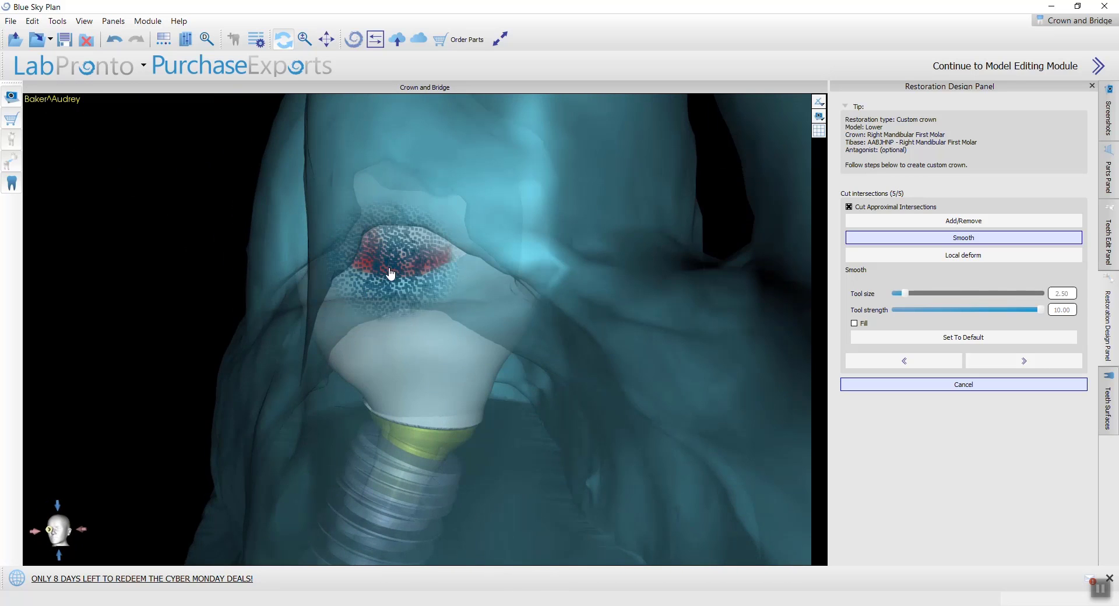
Step: Refine the contact surface facing the neighbouring tooth by smoothing at tool sizes 4.50, 3.50 and 2.50
{"action": "left_click_drag", "start_coordinate": [375, 192], "coordinate": [379, 291]}
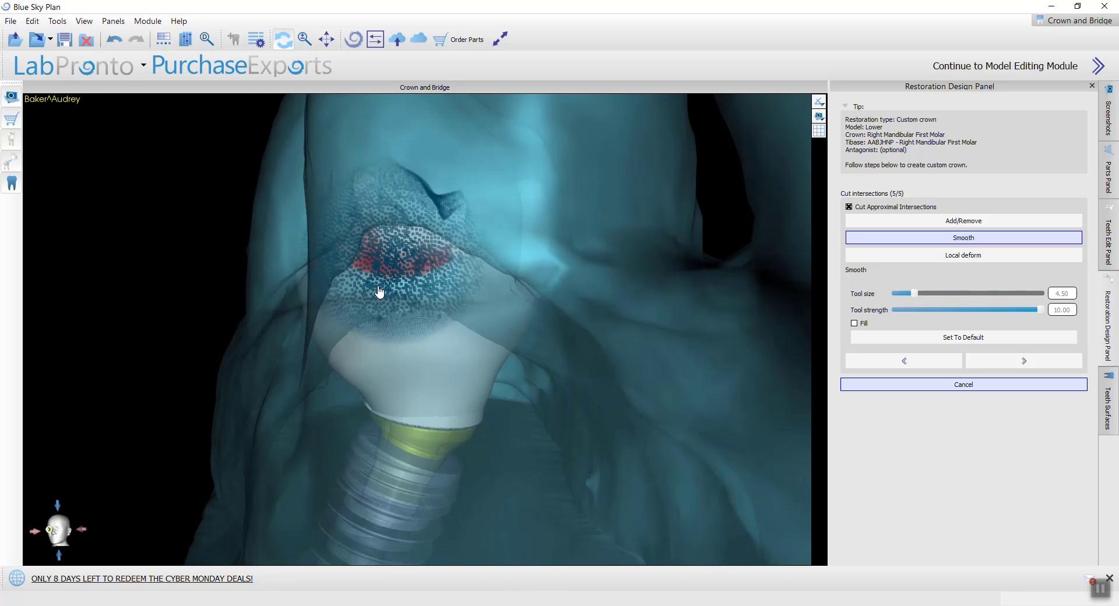
{"action": "scroll", "coordinate": [401, 271], "scroll_direction": "down", "scroll_amount": 2, "text": "ctrl"}
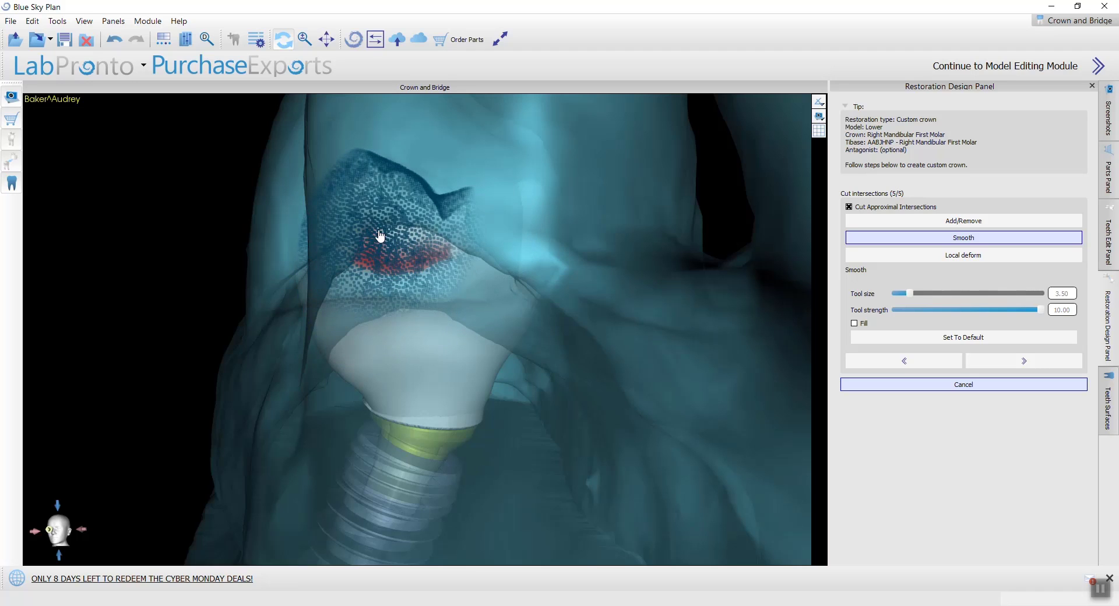
{"action": "mouse_move", "coordinate": [446, 296]}
{"action": "right_mouse_down"}
{"action": "mouse_move", "coordinate": [448, 330]}
{"action": "mouse_move", "coordinate": [464, 291]}
{"action": "right_mouse_up"}
{"action": "scroll", "coordinate": [411, 225], "scroll_direction": "down", "scroll_amount": 2, "text": "ctrl"}
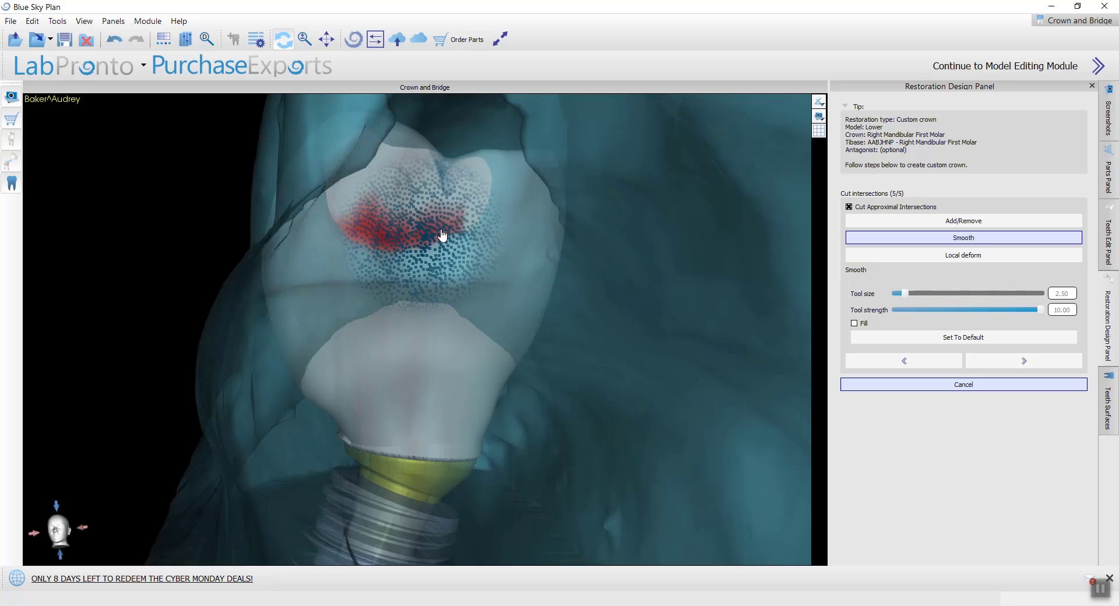
{"action": "mouse_move", "coordinate": [426, 212]}
{"action": "right_mouse_down"}
{"action": "mouse_move", "coordinate": [486, 360]}
{"action": "mouse_move", "coordinate": [541, 348]}
{"action": "mouse_move", "coordinate": [523, 387]}
{"action": "mouse_move", "coordinate": [315, 513]}
{"action": "mouse_move", "coordinate": [309, 487]}
{"action": "mouse_move", "coordinate": [480, 355]}
{"action": "right_mouse_up"}
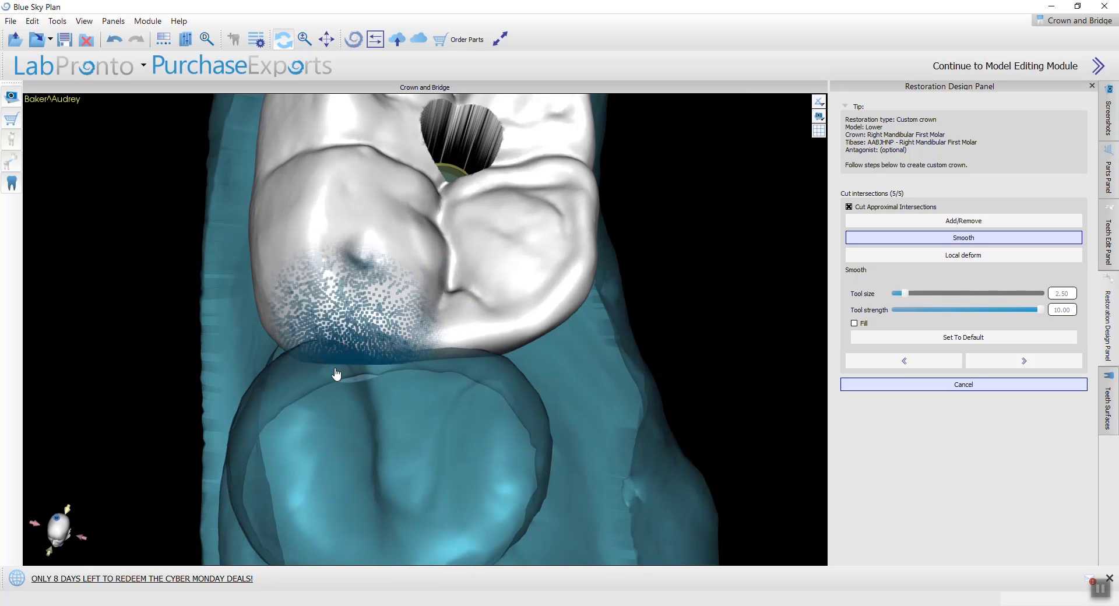
{"action": "right_click_drag", "start_coordinate": [434, 473], "coordinate": [457, 309]}
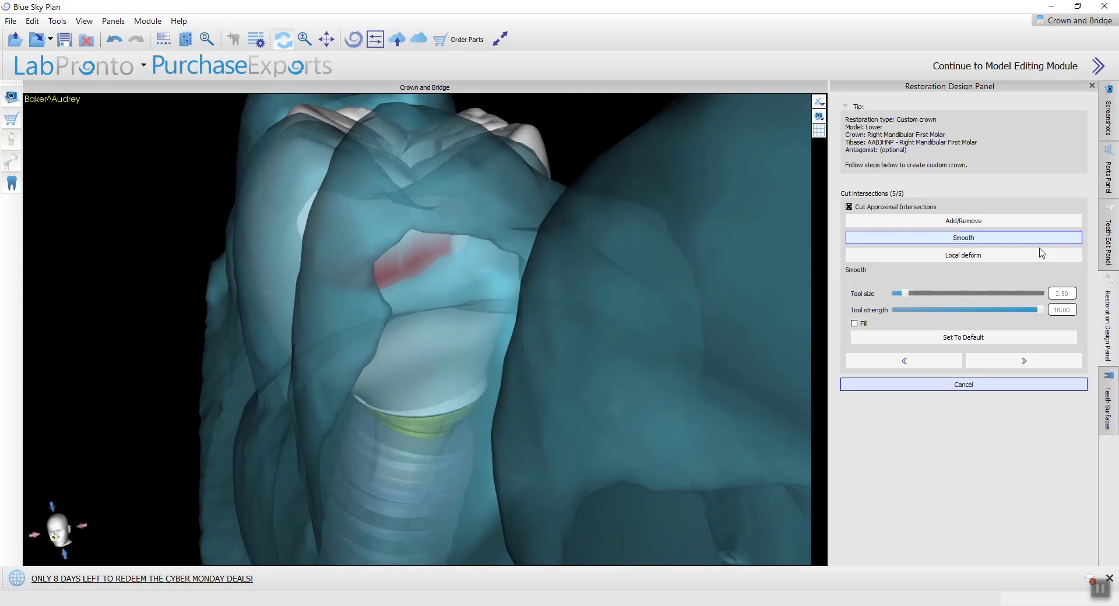
Step: Reshape the crown's contact surface toward the neighbouring tooth with local deform at tool size 6.50
{"action": "left_click", "coordinate": [933, 256]}
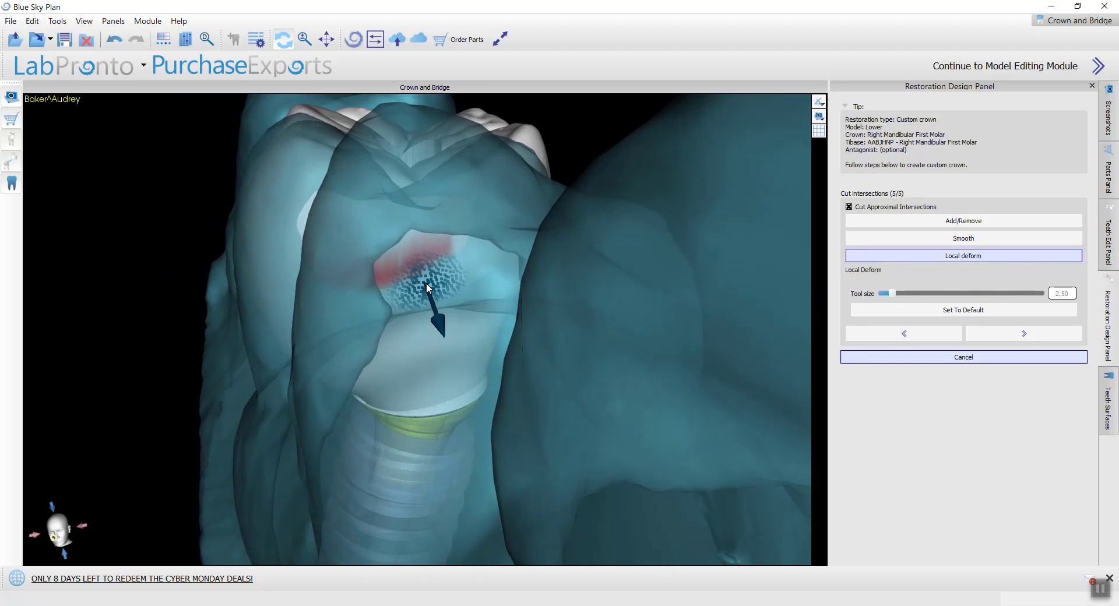
{"action": "scroll", "coordinate": [433, 285], "scroll_direction": "up", "scroll_amount": 4, "text": "ctrl"}
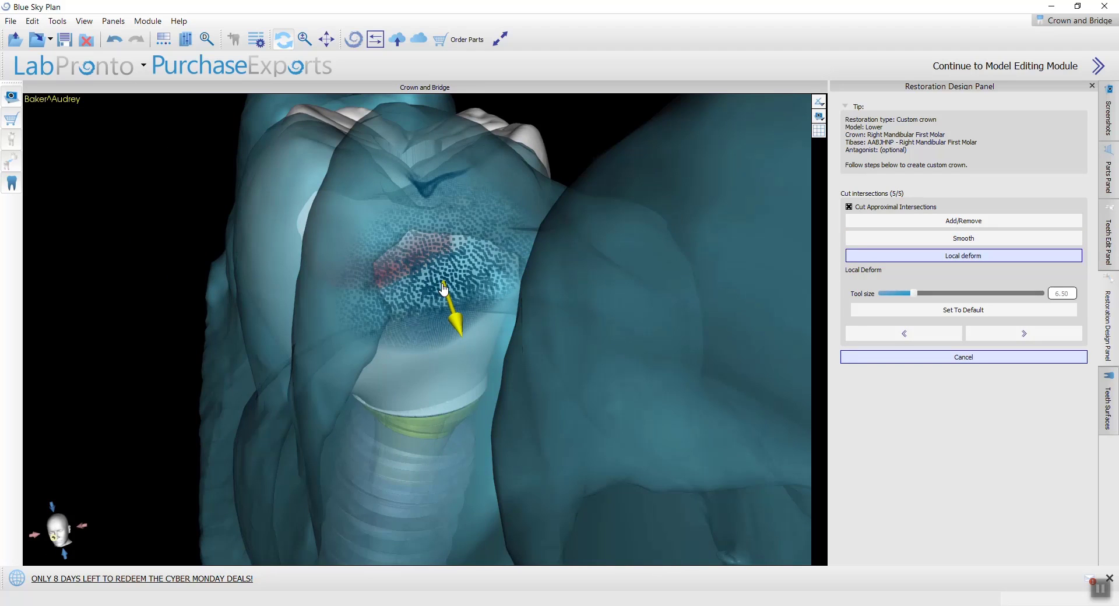
{"action": "right_click_drag", "start_coordinate": [444, 288], "coordinate": [400, 425]}
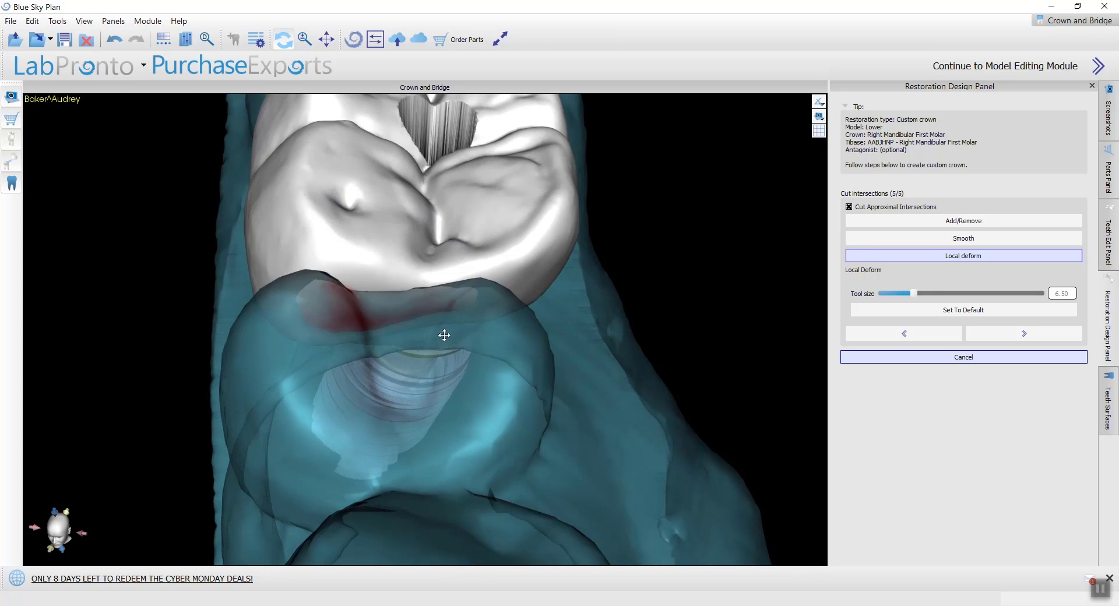
{"action": "right_click_drag", "start_coordinate": [444, 332], "coordinate": [408, 472]}
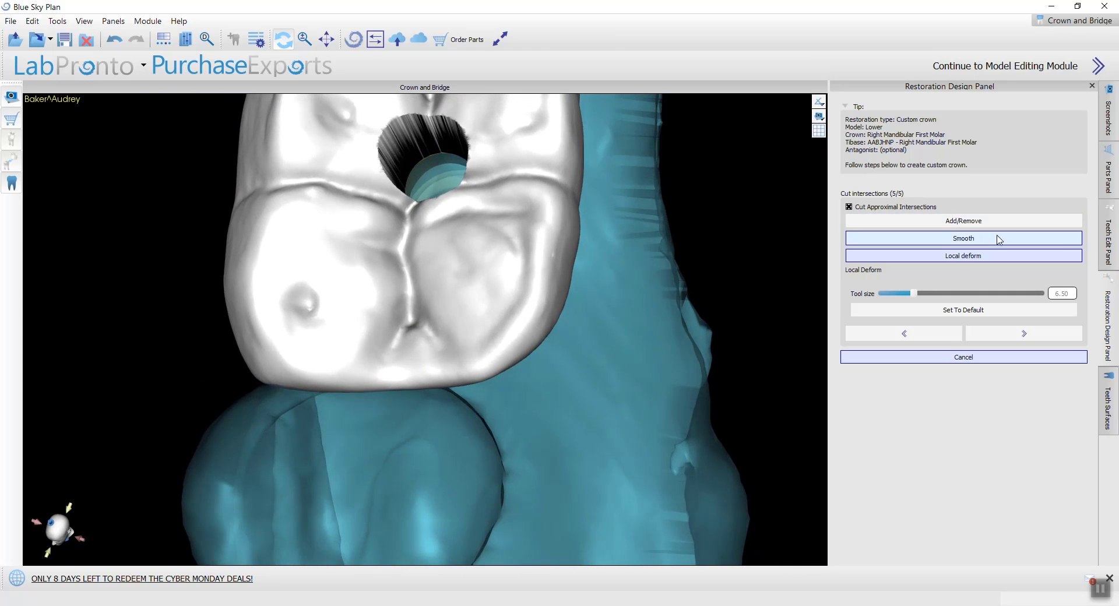
Step: Smooth the deformed contact side at tool size 4.50, and its corners and marginal edge at 2.50
{"action": "left_click", "coordinate": [1006, 238]}
{"action": "scroll", "coordinate": [378, 307], "scroll_direction": "down", "scroll_amount": 4, "text": "ctrl"}
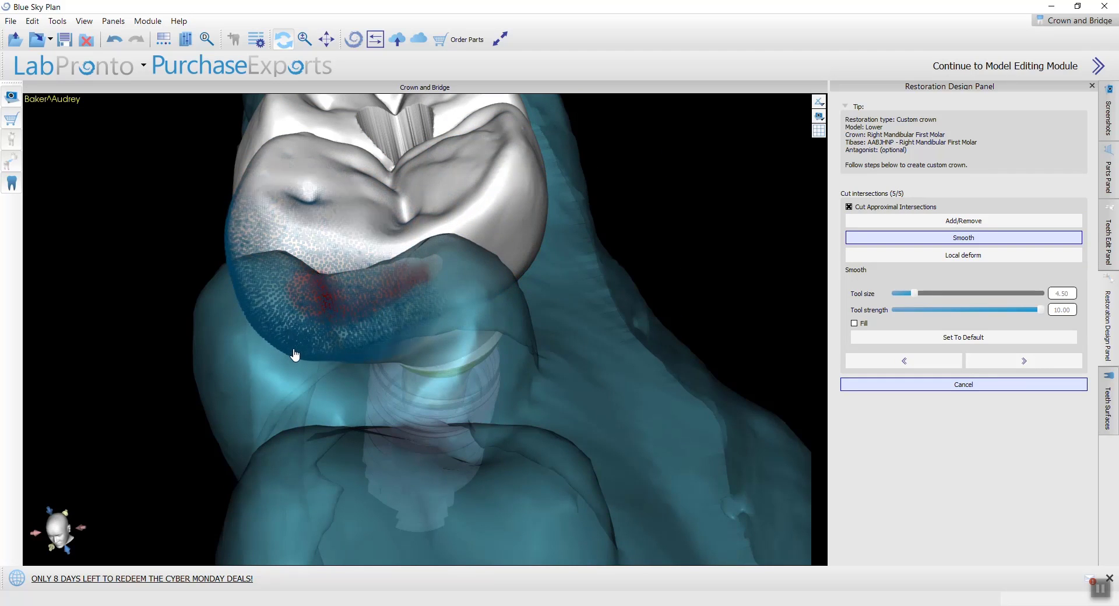
{"action": "scroll", "coordinate": [317, 321], "scroll_direction": "down", "scroll_amount": 6, "text": "ctrl"}
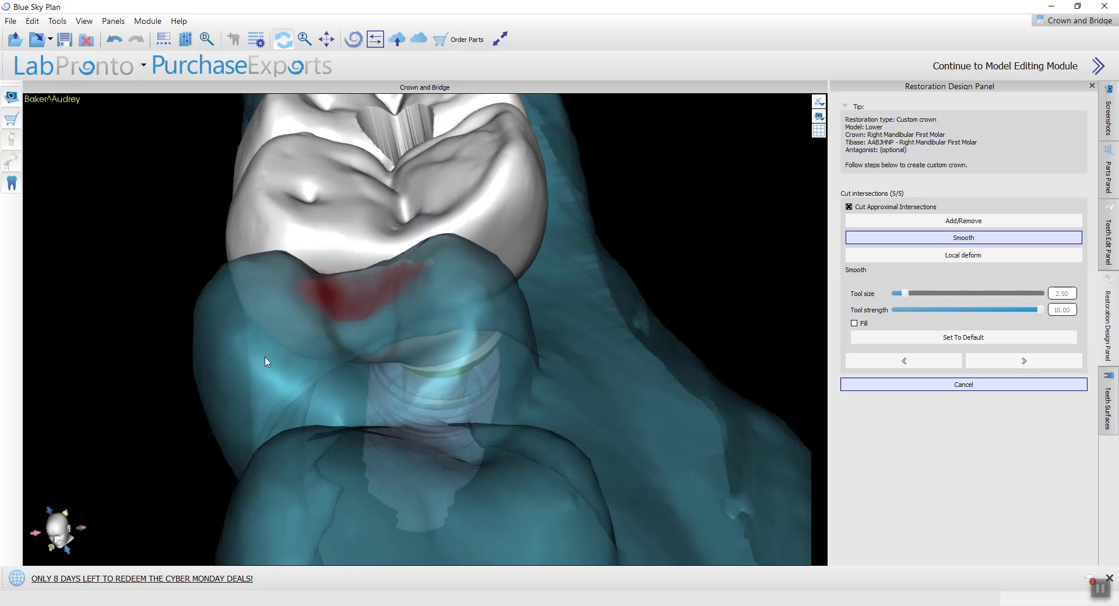
{"action": "mouse_move", "coordinate": [268, 362]}
{"action": "left_mouse_down"}
{"action": "mouse_move", "coordinate": [457, 439]}
{"action": "mouse_move", "coordinate": [342, 522]}
{"action": "mouse_move", "coordinate": [506, 401]}
{"action": "left_mouse_up"}
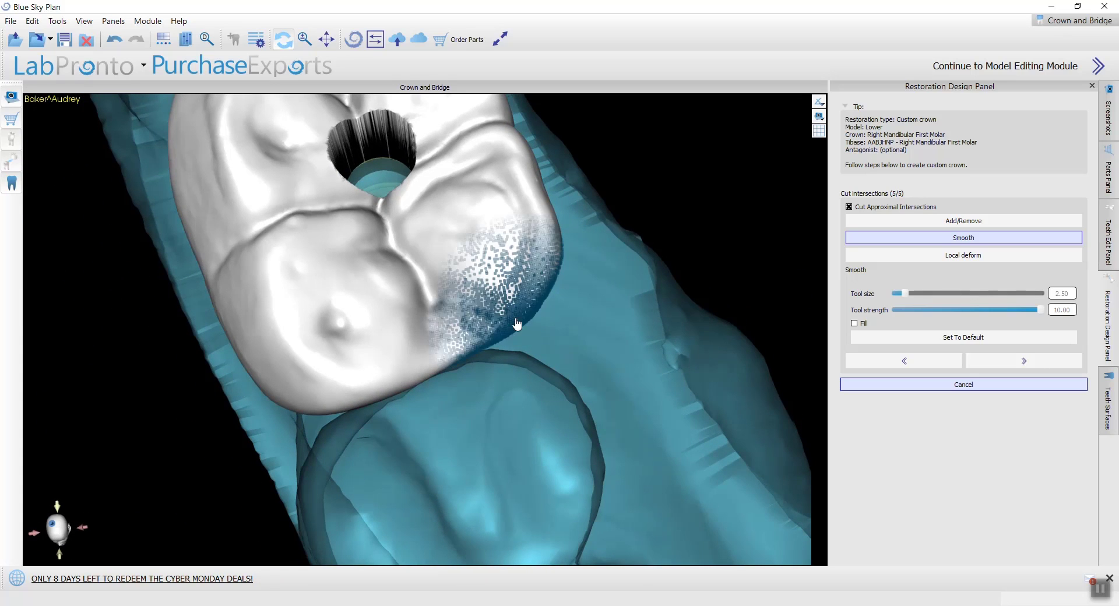
{"action": "mouse_move", "coordinate": [517, 325]}
{"action": "left_mouse_down"}
{"action": "mouse_move", "coordinate": [538, 310]}
{"action": "mouse_move", "coordinate": [562, 250]}
{"action": "left_mouse_up"}
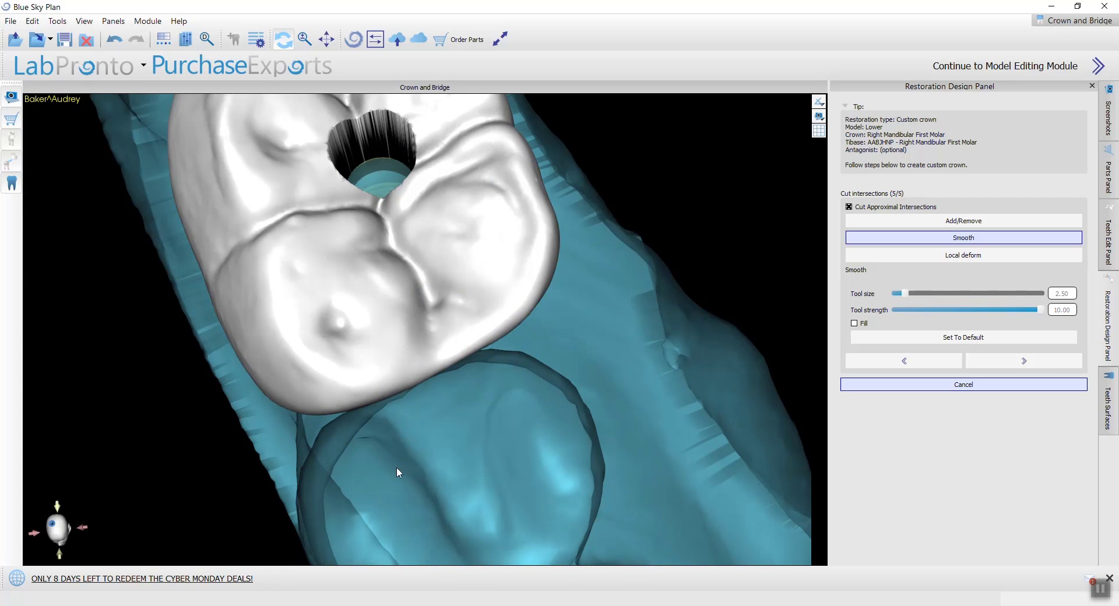
{"action": "left_click_drag", "start_coordinate": [397, 467], "coordinate": [379, 315]}
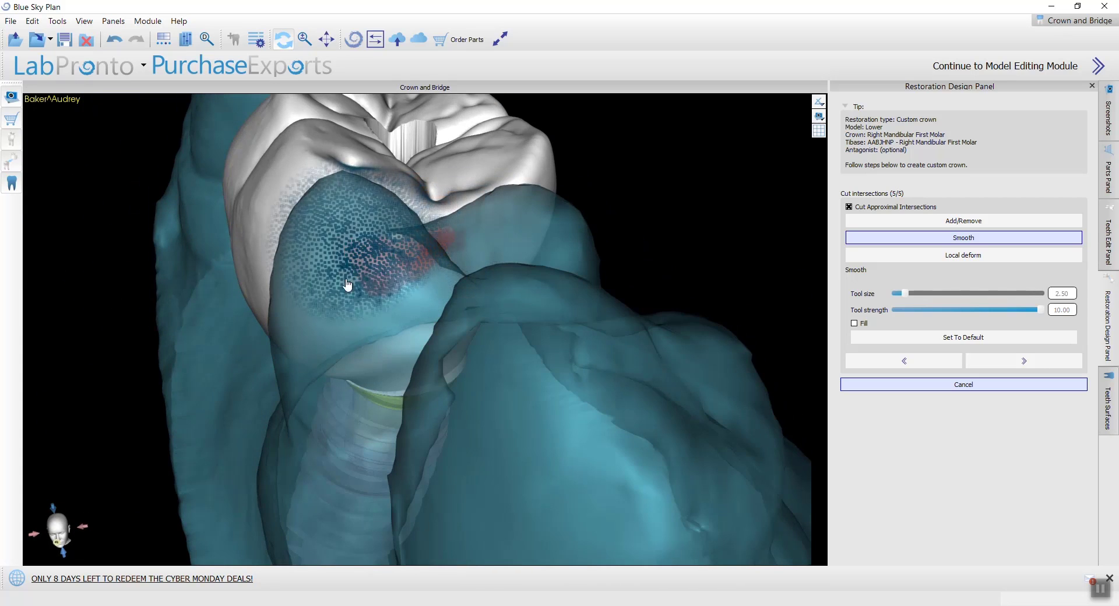
Step: Locally deform the contact area again and smooth the whole adjoining surface at tool size 6.50
{"action": "left_click", "coordinate": [972, 256]}
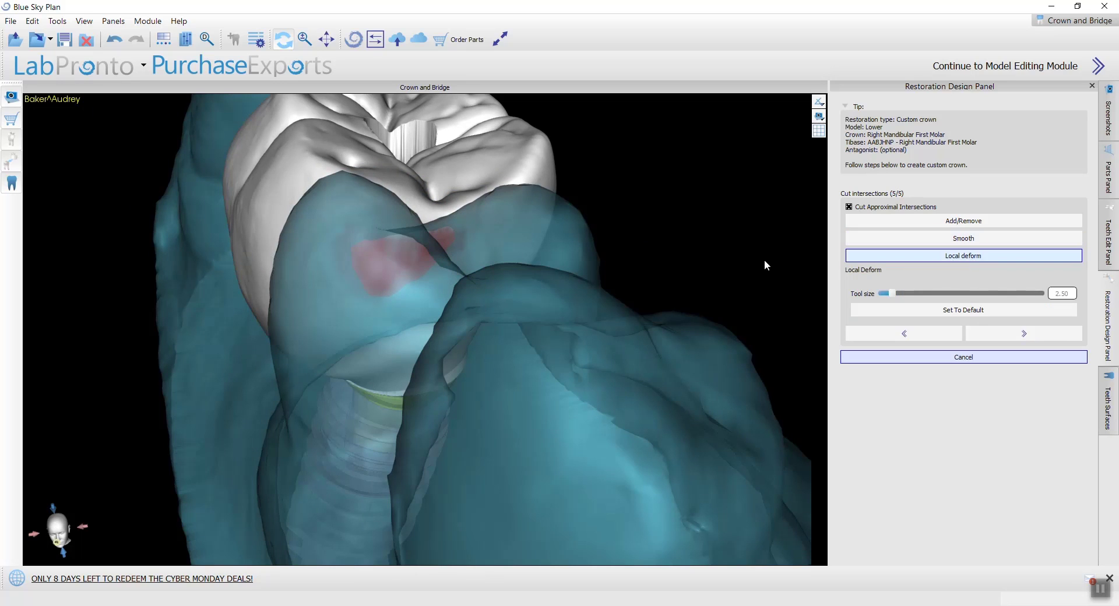
{"action": "scroll", "coordinate": [419, 274], "scroll_direction": "up", "scroll_amount": 8}
{"action": "mouse_move", "coordinate": [384, 267]}
{"action": "left_mouse_down"}
{"action": "mouse_move", "coordinate": [499, 257]}
{"action": "mouse_move", "coordinate": [436, 297]}
{"action": "mouse_move", "coordinate": [463, 325]}
{"action": "mouse_move", "coordinate": [465, 382]}
{"action": "mouse_move", "coordinate": [452, 413]}
{"action": "mouse_move", "coordinate": [482, 404]}
{"action": "mouse_move", "coordinate": [425, 256]}
{"action": "left_mouse_up"}
{"action": "left_click", "coordinate": [915, 240]}
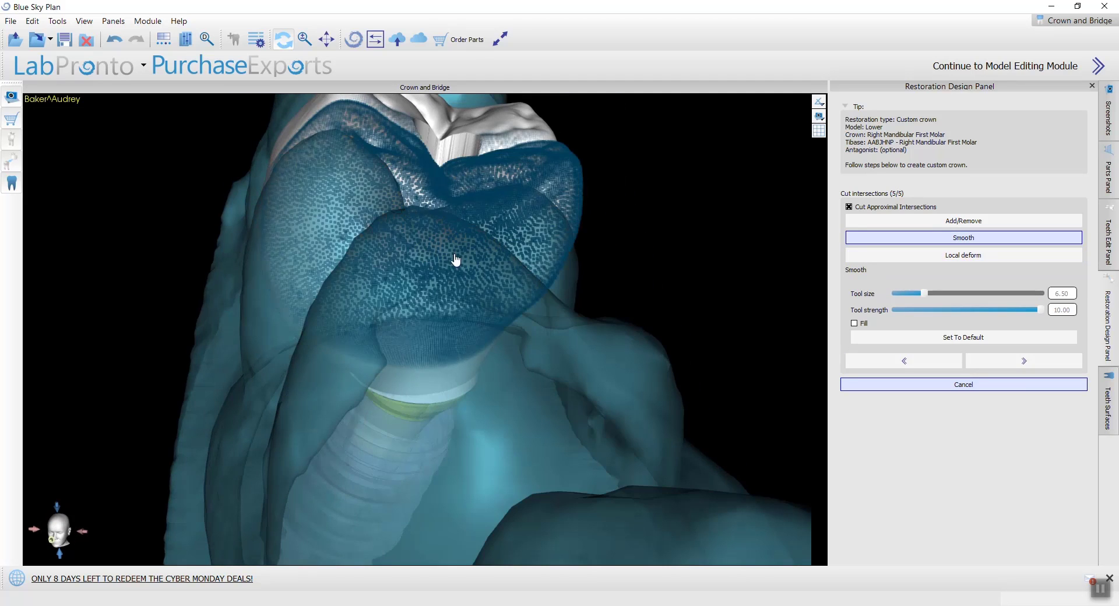
{"action": "mouse_move", "coordinate": [532, 299]}
{"action": "left_mouse_down"}
{"action": "mouse_move", "coordinate": [642, 310]}
{"action": "mouse_move", "coordinate": [346, 496]}
{"action": "left_mouse_up"}
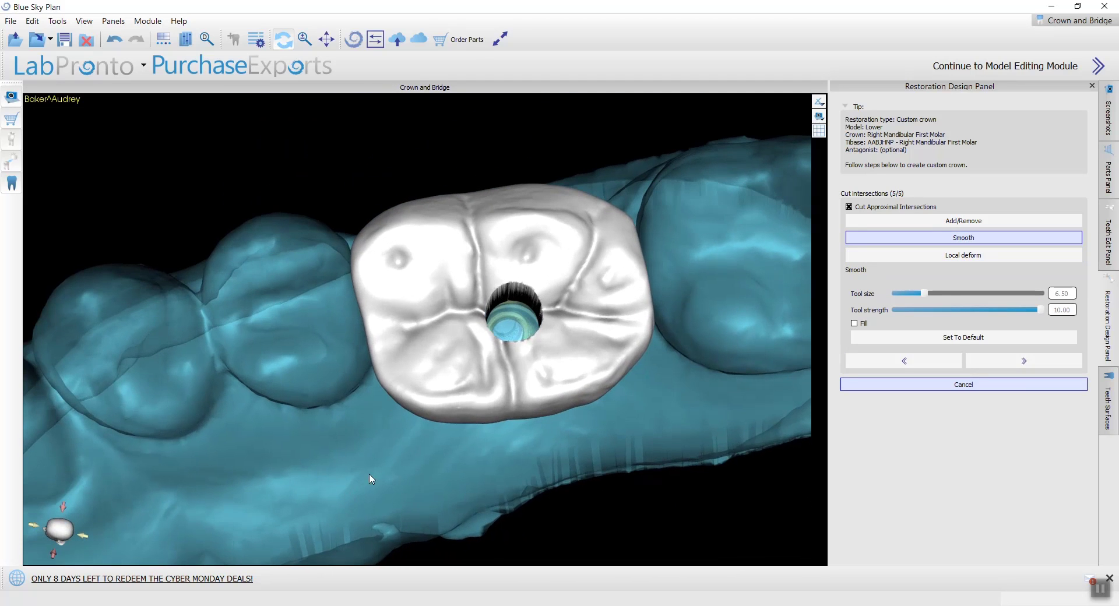
Step: Smooth the crown's side wall at tool size 6.50 and its corner by the neighbouring tooth at 4.50 and 3.50
{"action": "left_click_drag", "start_coordinate": [454, 465], "coordinate": [400, 315]}
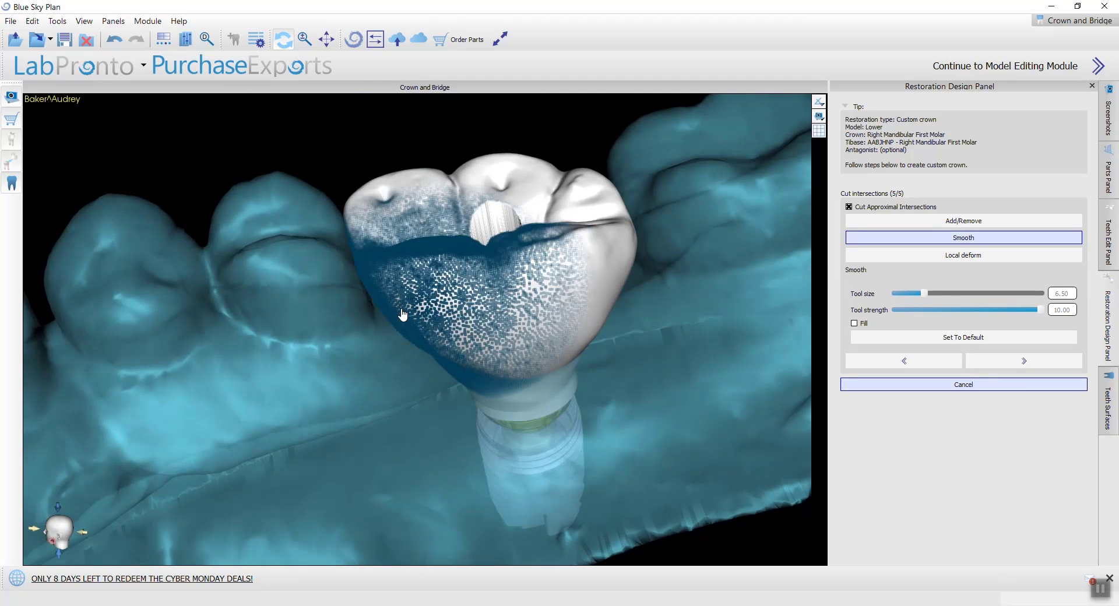
{"action": "mouse_move", "coordinate": [634, 280]}
{"action": "left_mouse_down"}
{"action": "mouse_move", "coordinate": [449, 549]}
{"action": "mouse_move", "coordinate": [555, 460]}
{"action": "mouse_move", "coordinate": [484, 417]}
{"action": "mouse_move", "coordinate": [562, 401]}
{"action": "mouse_move", "coordinate": [554, 338]}
{"action": "left_mouse_up"}
{"action": "scroll", "coordinate": [554, 338], "scroll_direction": "down", "scroll_amount": 4, "text": "ctrl"}
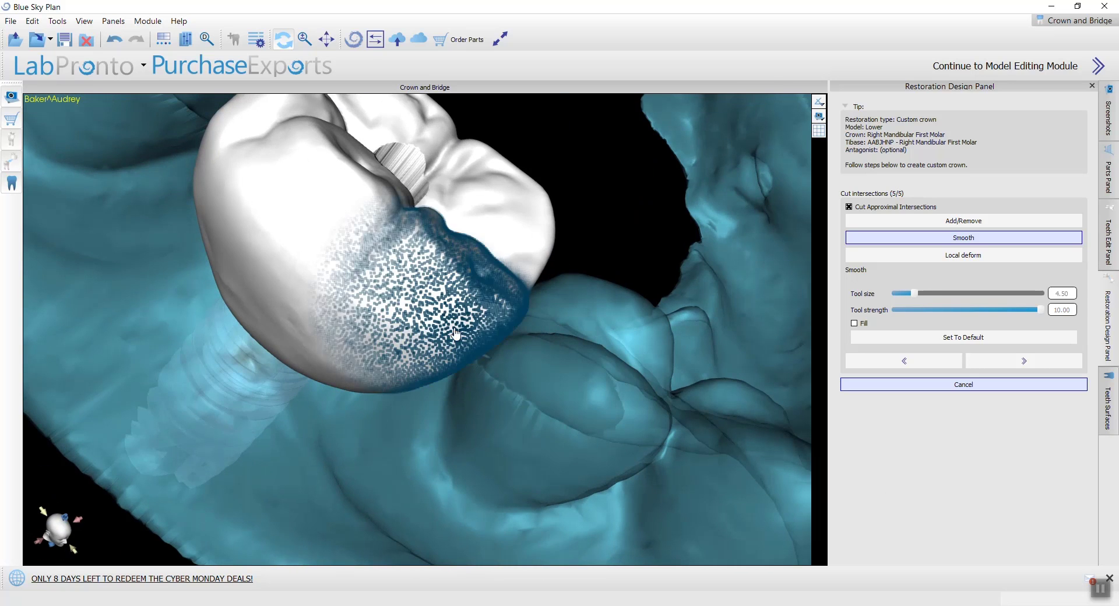
{"action": "scroll", "coordinate": [461, 355], "scroll_direction": "down", "scroll_amount": 2, "text": "ctrl"}
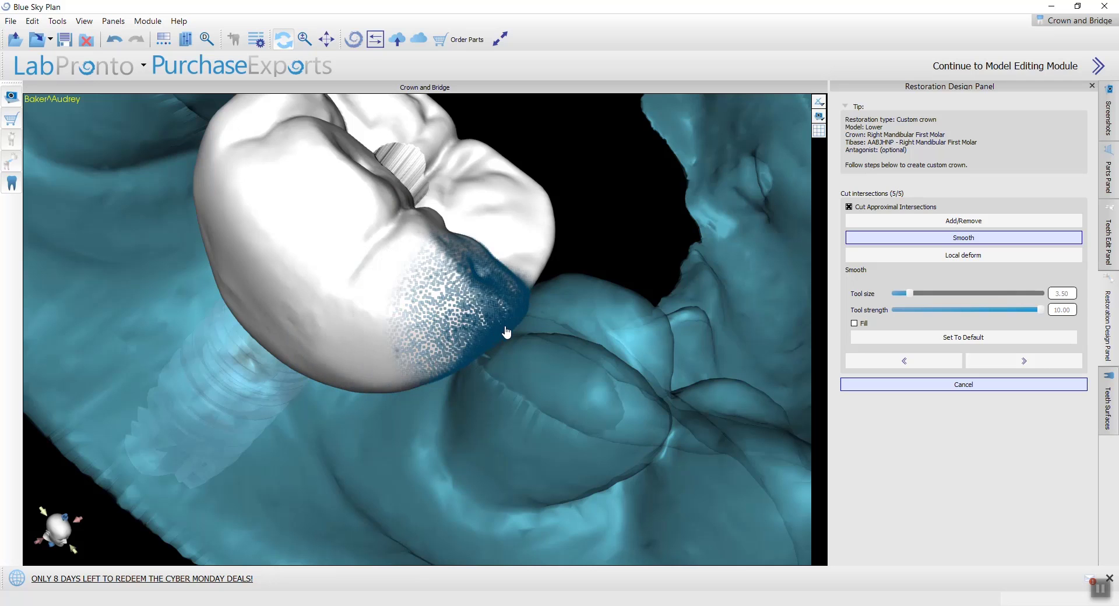
{"action": "mouse_move", "coordinate": [518, 323]}
{"action": "left_mouse_down"}
{"action": "mouse_move", "coordinate": [531, 301]}
{"action": "mouse_move", "coordinate": [512, 470]}
{"action": "mouse_move", "coordinate": [387, 445]}
{"action": "mouse_move", "coordinate": [443, 419]}
{"action": "left_mouse_up"}
{"action": "scroll", "coordinate": [443, 421], "scroll_direction": "down", "scroll_amount": 5}
Step: Check the crown's shape and contacts from several sides and complete the final cut intersections stage of the design
{"action": "left_click_drag", "start_coordinate": [655, 432], "coordinate": [335, 340]}
{"action": "left_click_drag", "start_coordinate": [506, 228], "coordinate": [290, 449]}
{"action": "left_click_drag", "start_coordinate": [453, 444], "coordinate": [357, 358]}
{"action": "left_click_drag", "start_coordinate": [727, 263], "coordinate": [450, 428]}
{"action": "scroll", "coordinate": [542, 446], "scroll_direction": "up", "scroll_amount": 6}
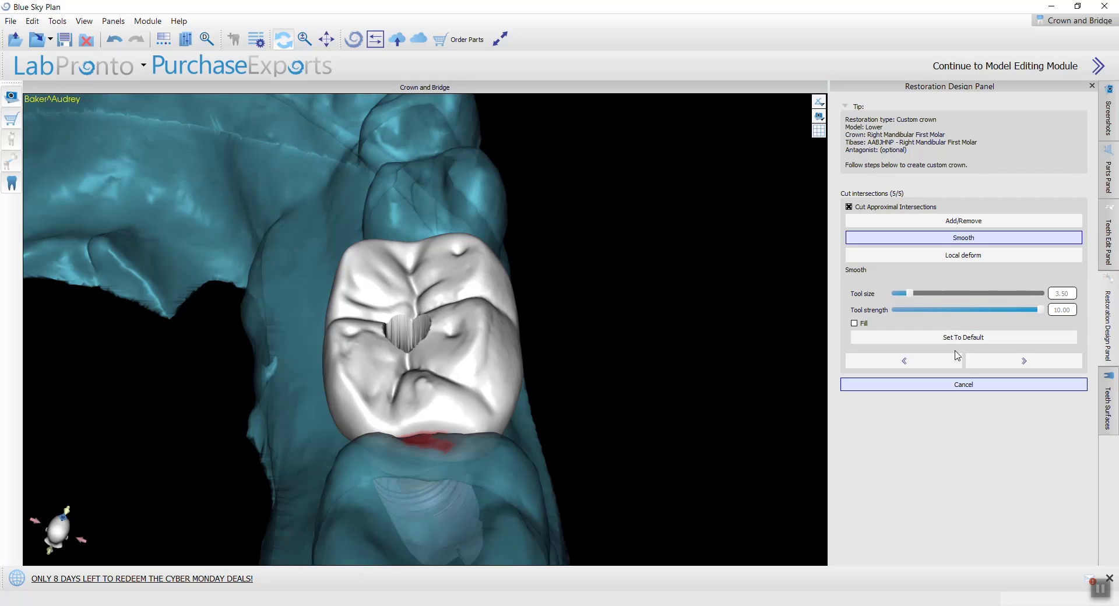
{"action": "left_click", "coordinate": [984, 368]}
Step: Make D - Mandibular Custom Crown the active model for teeth editing and start a Global Geometry Transform
{"action": "left_click", "coordinate": [1109, 242]}
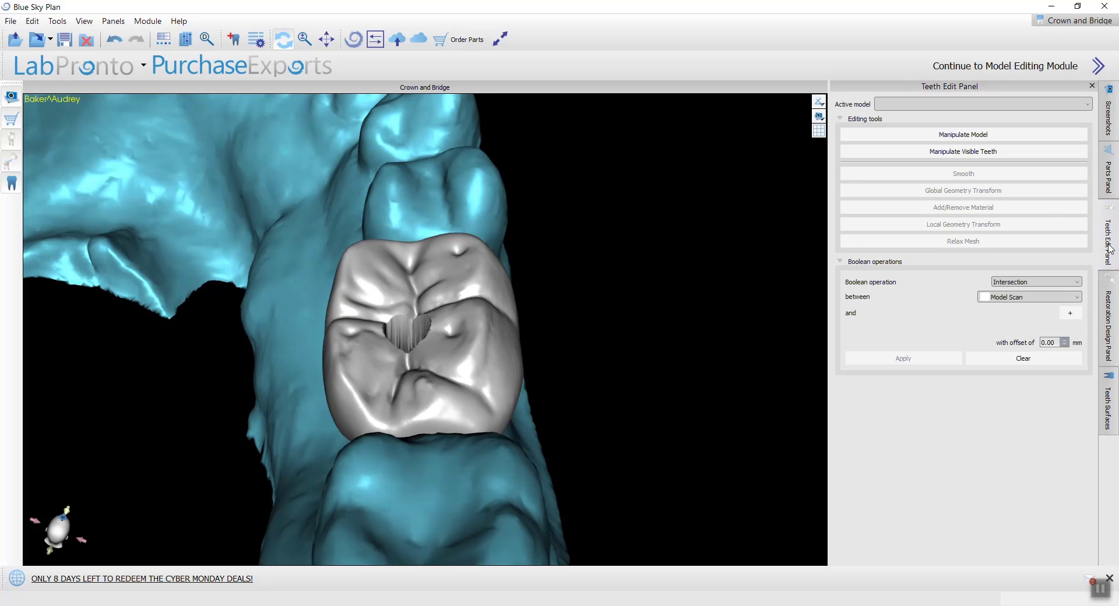
{"action": "left_click", "coordinate": [912, 104]}
{"action": "left_click", "coordinate": [915, 130]}
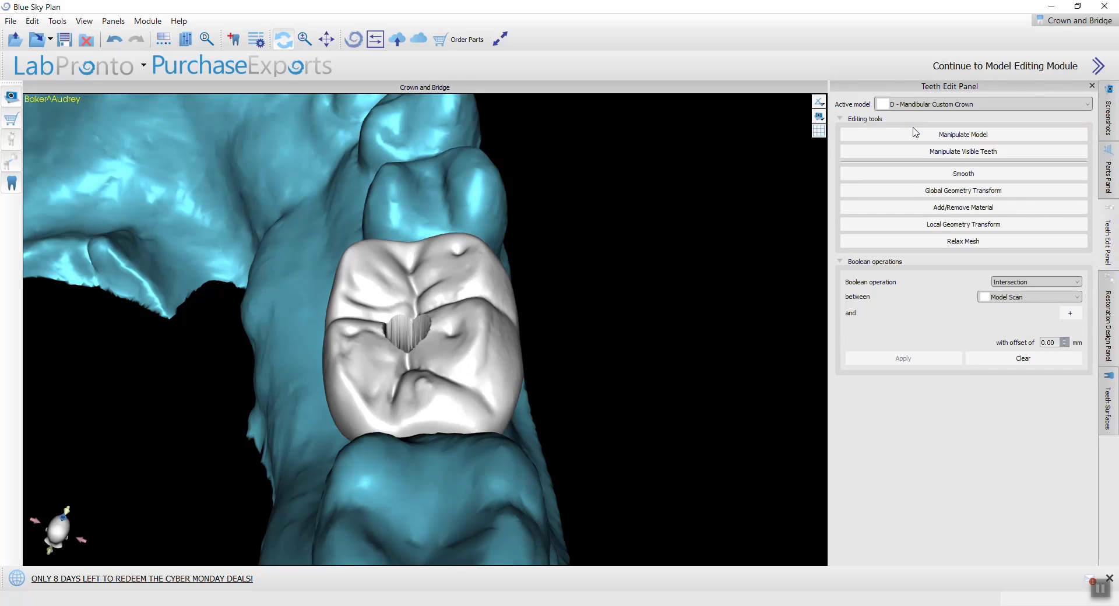
{"action": "left_click", "coordinate": [977, 193]}
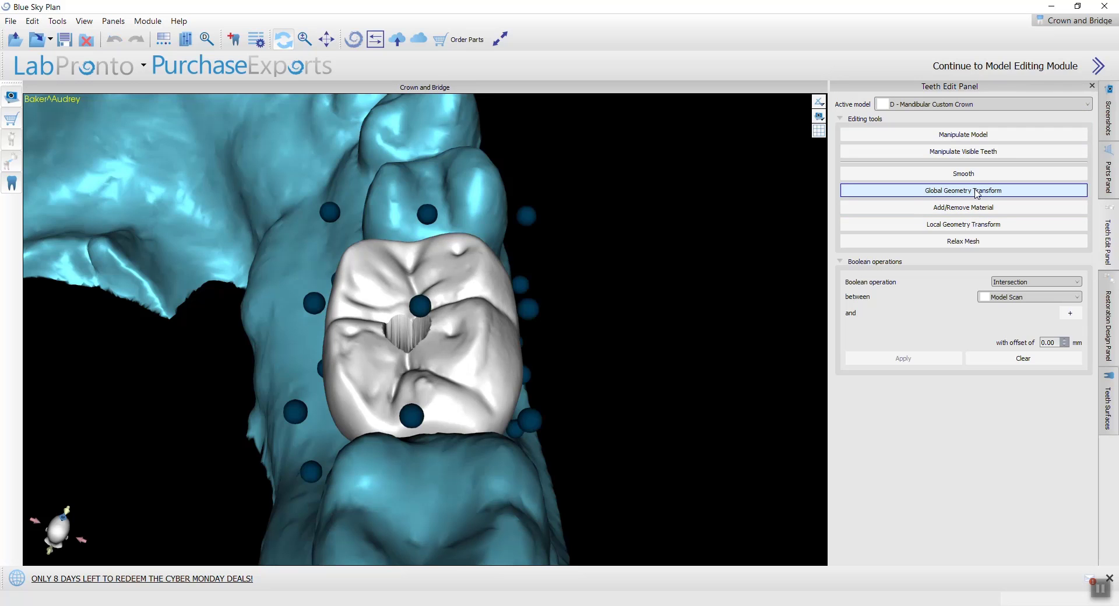
Step: Reshape the crown's side facing the rear molar by moving the neighbouring Global Geometry Transform control points slightly
{"action": "left_click_drag", "start_coordinate": [611, 349], "coordinate": [486, 370]}
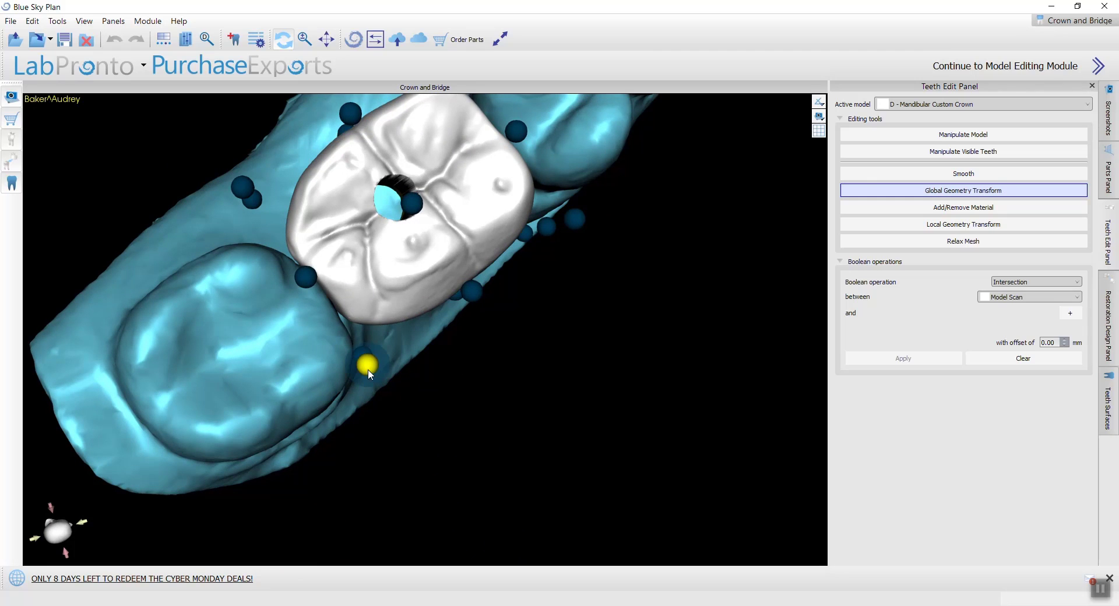
{"action": "mouse_move", "coordinate": [372, 369]}
{"action": "left_mouse_down"}
{"action": "mouse_move", "coordinate": [364, 414]}
{"action": "mouse_move", "coordinate": [370, 376]}
{"action": "left_mouse_up"}
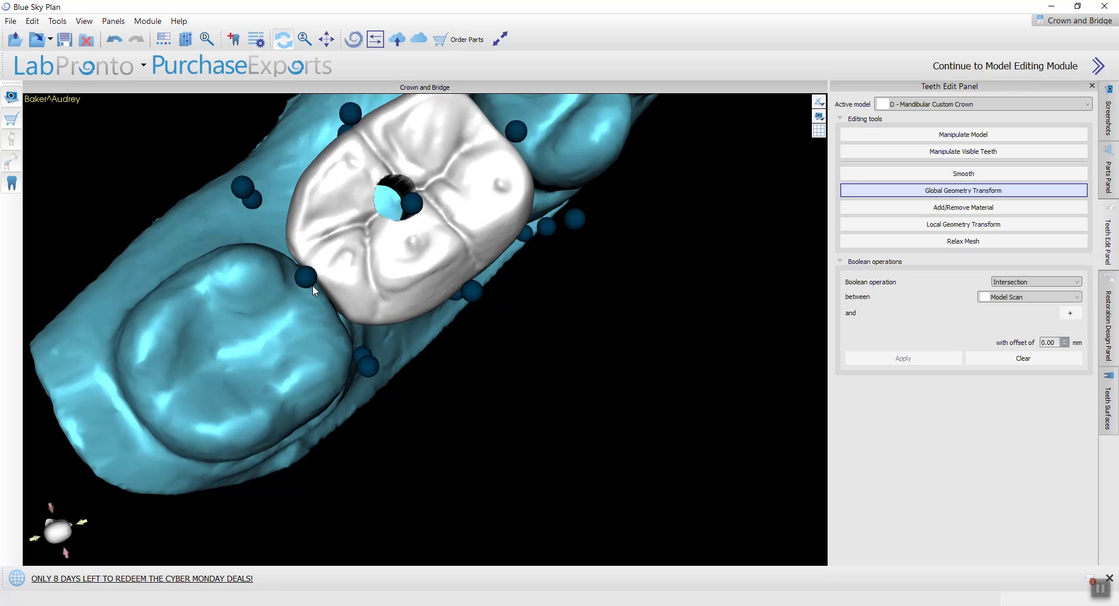
{"action": "left_click_drag", "start_coordinate": [313, 285], "coordinate": [318, 297]}
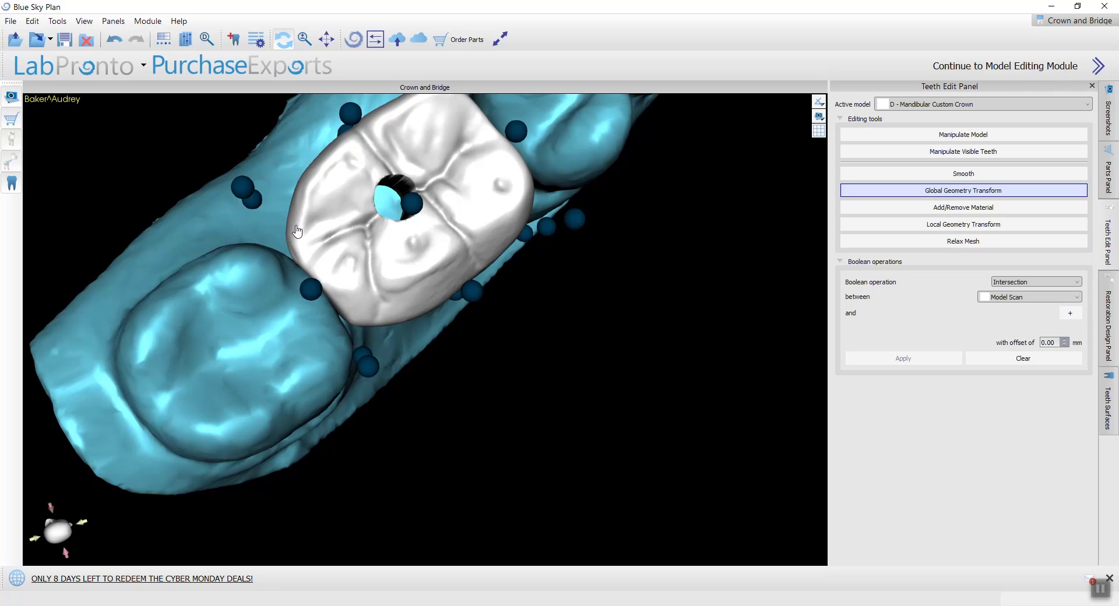
{"action": "scroll", "coordinate": [526, 316], "scroll_direction": "down", "scroll_amount": 2}
Step: Adjust the crown's outline along both long sides by moving the Global Geometry Transform control points beside them
{"action": "left_click_drag", "start_coordinate": [524, 321], "coordinate": [504, 374]}
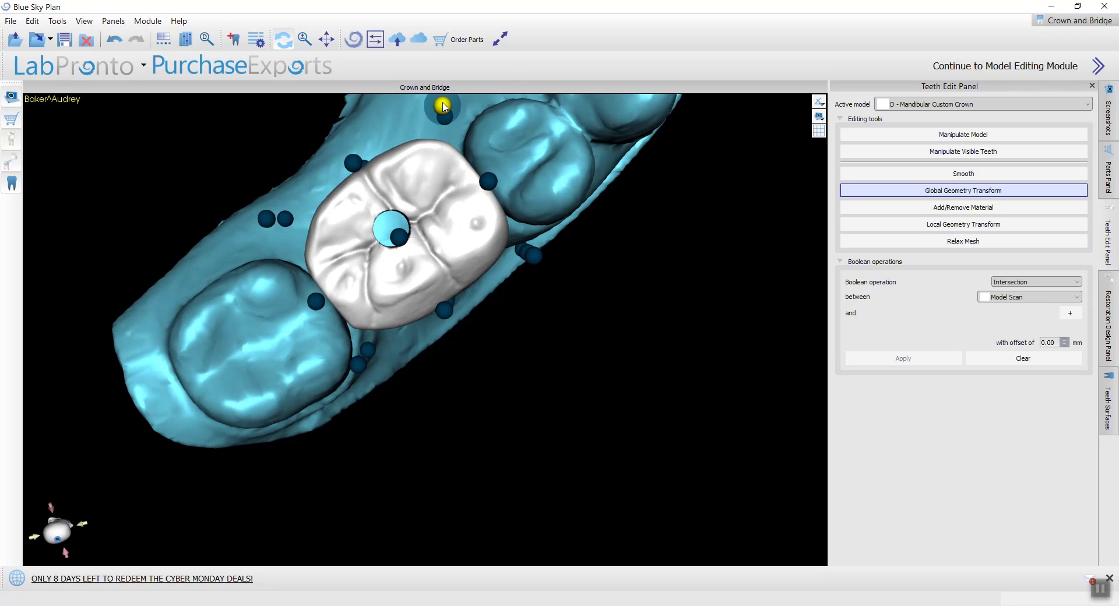
{"action": "left_click_drag", "start_coordinate": [443, 106], "coordinate": [445, 120]}
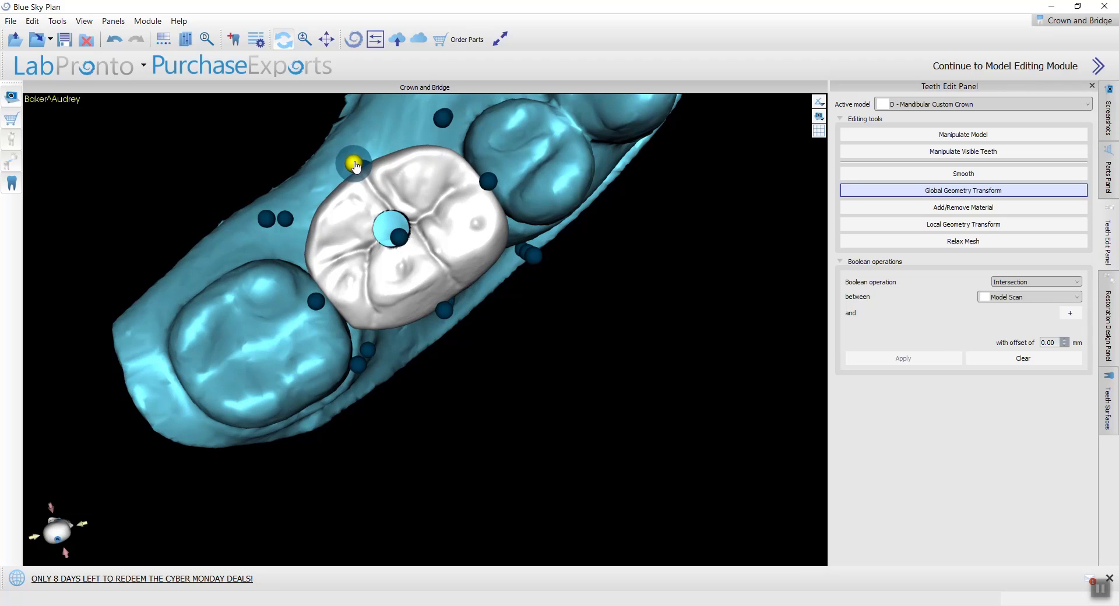
{"action": "left_click_drag", "start_coordinate": [356, 167], "coordinate": [361, 171]}
{"action": "left_click_drag", "start_coordinate": [452, 304], "coordinate": [447, 325]}
{"action": "left_click_drag", "start_coordinate": [408, 383], "coordinate": [366, 149]}
{"action": "left_click_drag", "start_coordinate": [472, 419], "coordinate": [367, 311]}
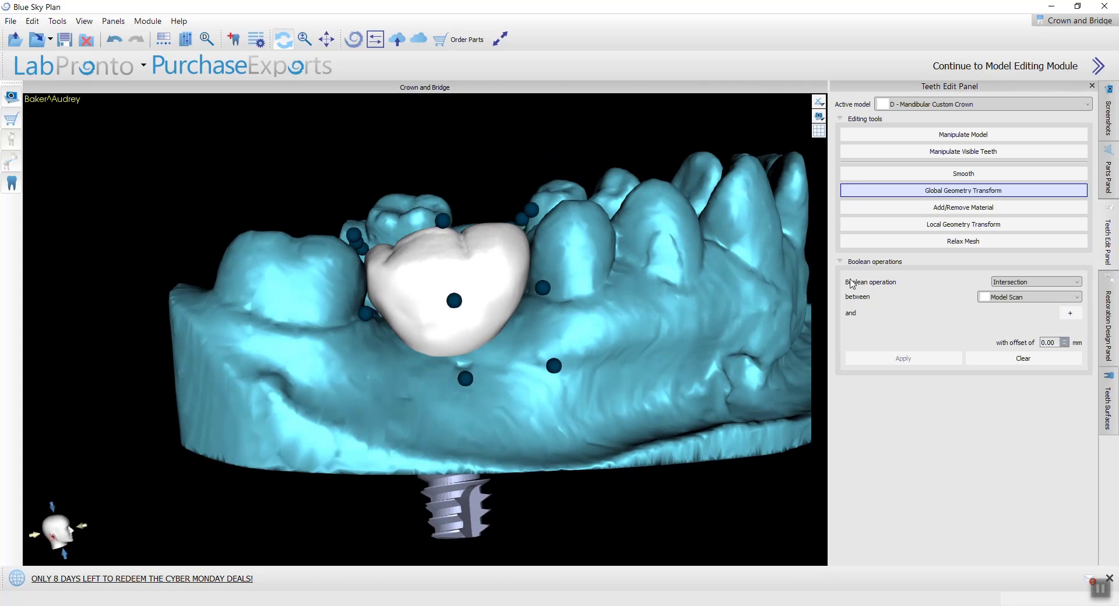
Step: Relax the crown's mesh on the side wall and the corner beside the neighbouring tooth, reducing the tool size from 6.50 to 2.50
{"action": "left_click", "coordinate": [917, 245]}
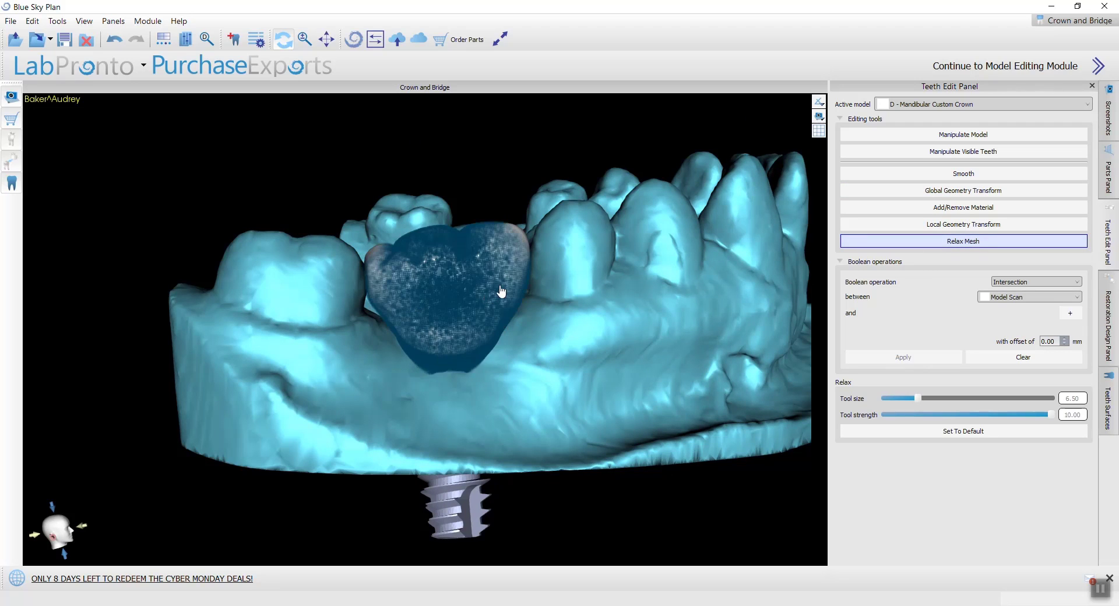
{"action": "left_click_drag", "start_coordinate": [574, 258], "coordinate": [227, 508]}
{"action": "scroll", "coordinate": [549, 400], "scroll_direction": "up", "scroll_amount": 6}
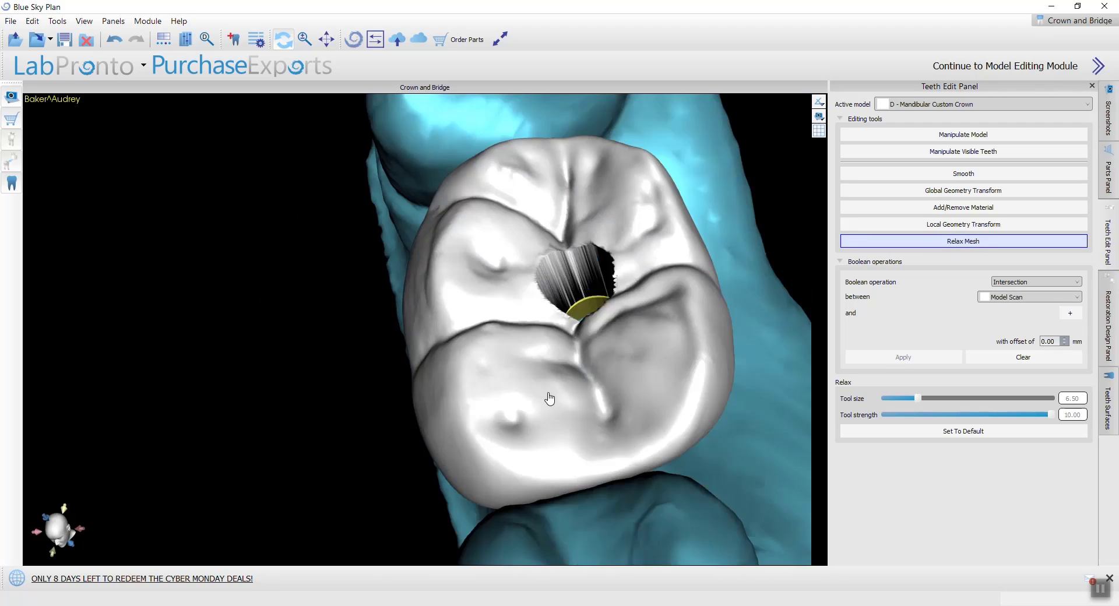
{"action": "mouse_move", "coordinate": [550, 400]}
{"action": "left_mouse_down"}
{"action": "mouse_move", "coordinate": [348, 312]}
{"action": "mouse_move", "coordinate": [396, 266]}
{"action": "mouse_move", "coordinate": [407, 402]}
{"action": "left_mouse_up"}
{"action": "scroll", "coordinate": [396, 266], "scroll_direction": "down", "scroll_amount": 3}
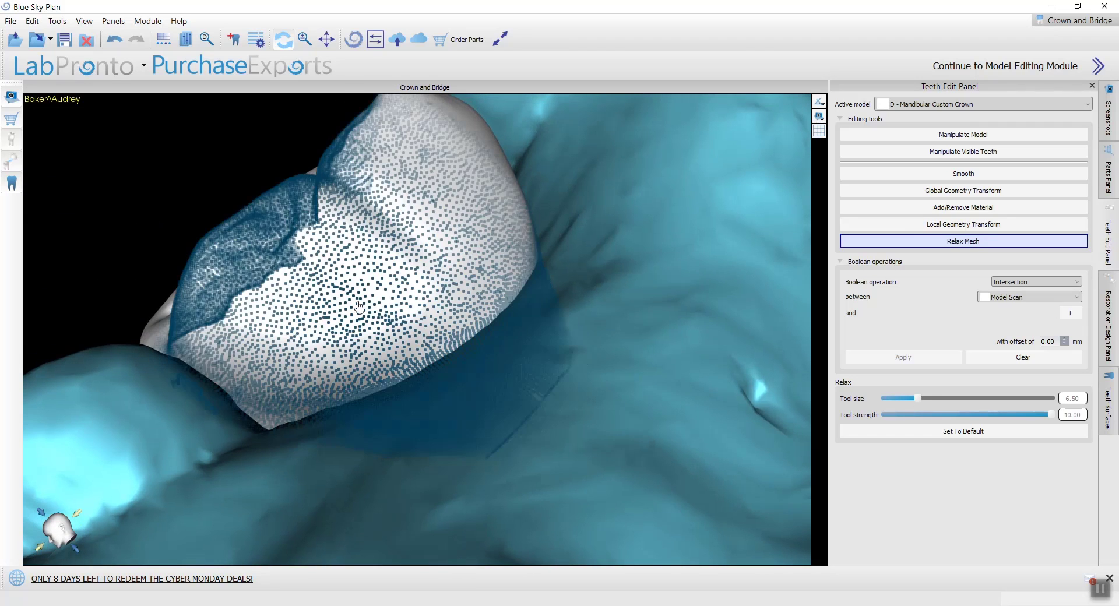
{"action": "scroll", "coordinate": [353, 300], "scroll_direction": "down", "scroll_amount": 4, "text": "ctrl"}
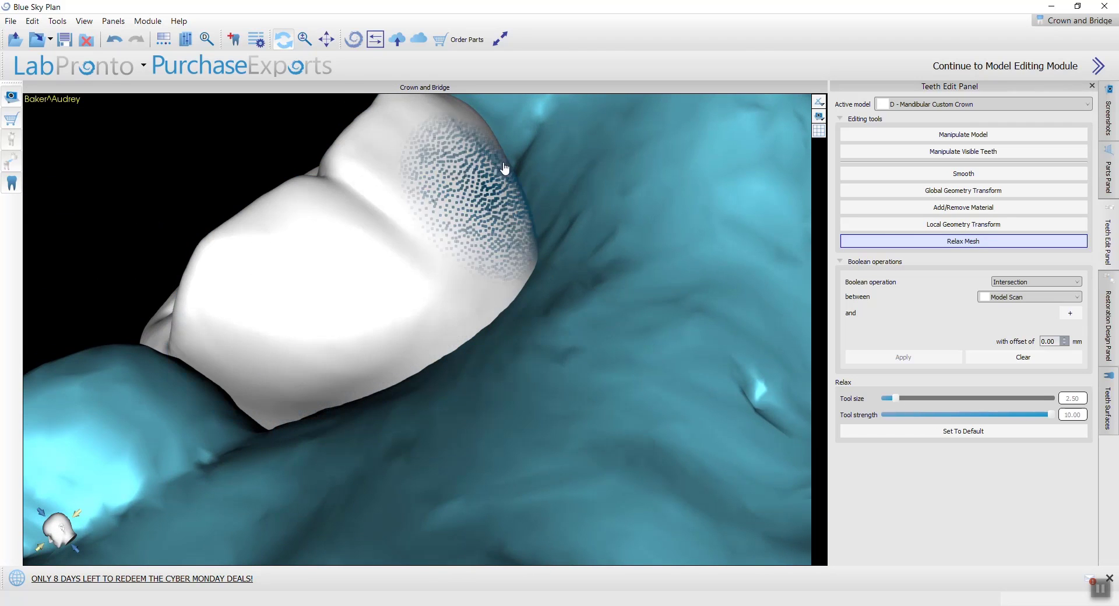
{"action": "mouse_move", "coordinate": [539, 161]}
{"action": "left_mouse_down"}
{"action": "mouse_move", "coordinate": [93, 460]}
{"action": "mouse_move", "coordinate": [181, 392]}
{"action": "mouse_move", "coordinate": [368, 364]}
{"action": "mouse_move", "coordinate": [323, 315]}
{"action": "mouse_move", "coordinate": [390, 495]}
{"action": "mouse_move", "coordinate": [651, 511]}
{"action": "mouse_move", "coordinate": [610, 435]}
{"action": "left_mouse_up"}
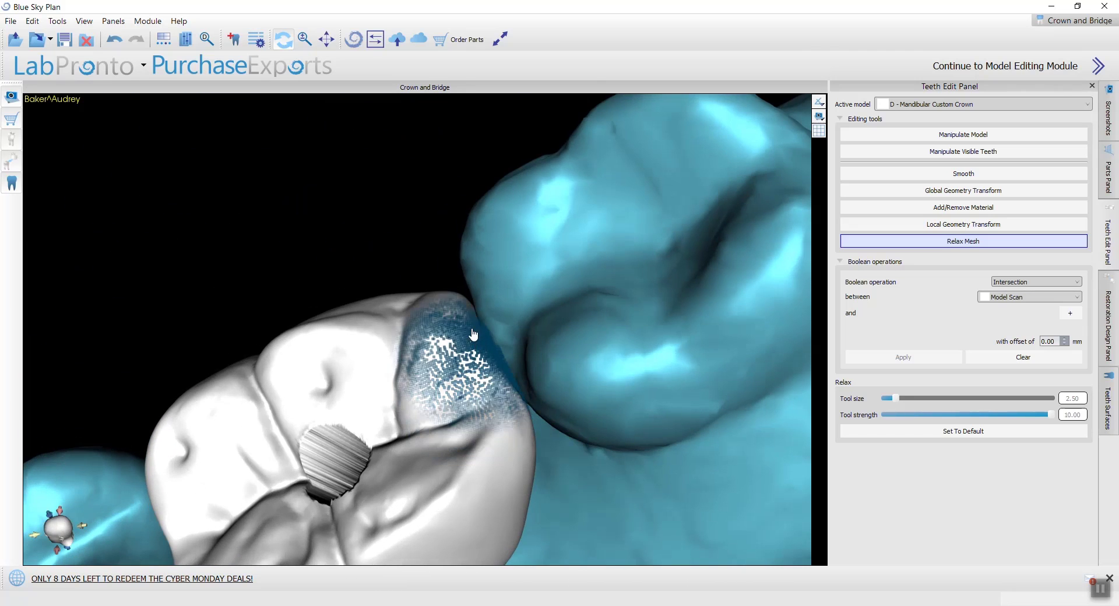
{"action": "mouse_move", "coordinate": [506, 350]}
{"action": "left_mouse_down"}
{"action": "mouse_move", "coordinate": [531, 415]}
{"action": "mouse_move", "coordinate": [518, 470]}
{"action": "left_mouse_up"}
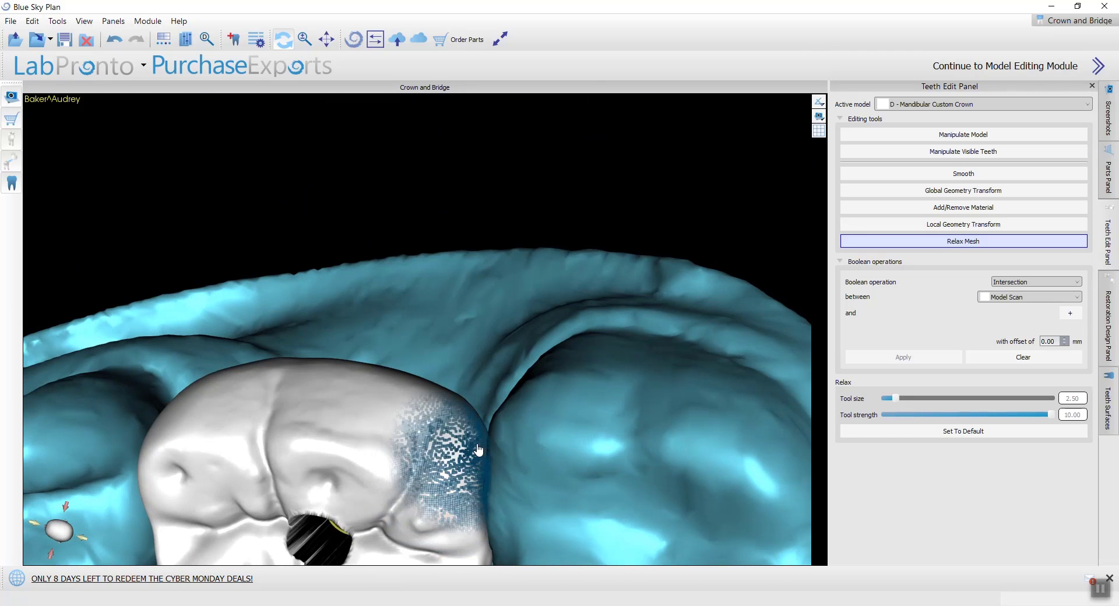
Step: Examine the relaxed crown's contours and its contacts with both neighbouring teeth from several sides
{"action": "left_click_drag", "start_coordinate": [325, 387], "coordinate": [324, 446]}
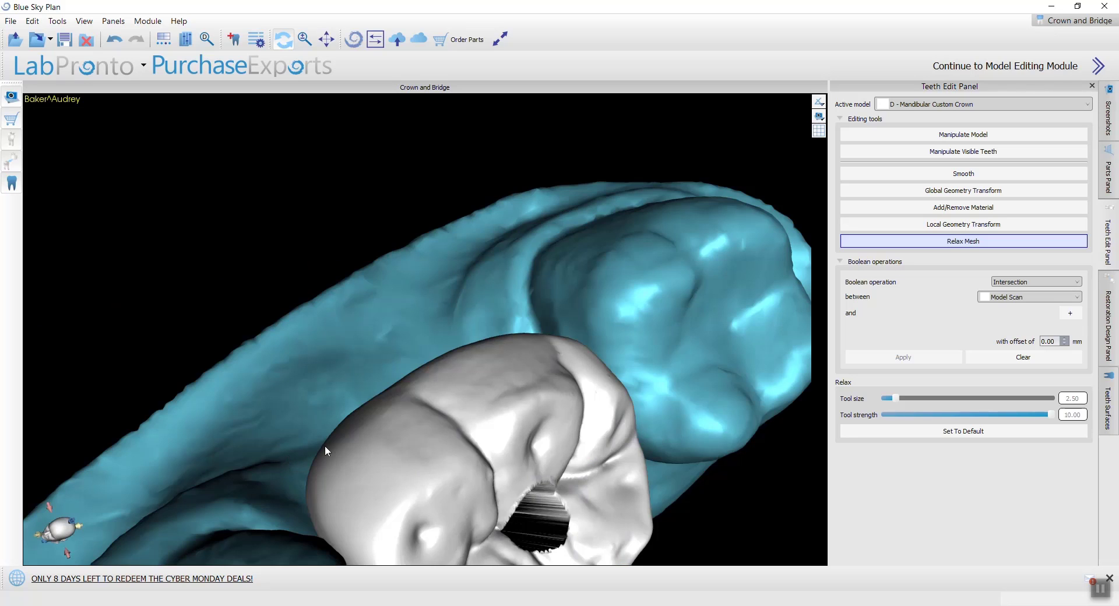
{"action": "mouse_move", "coordinate": [329, 499]}
{"action": "left_mouse_down"}
{"action": "mouse_move", "coordinate": [344, 255]}
{"action": "mouse_move", "coordinate": [449, 360]}
{"action": "left_mouse_up"}
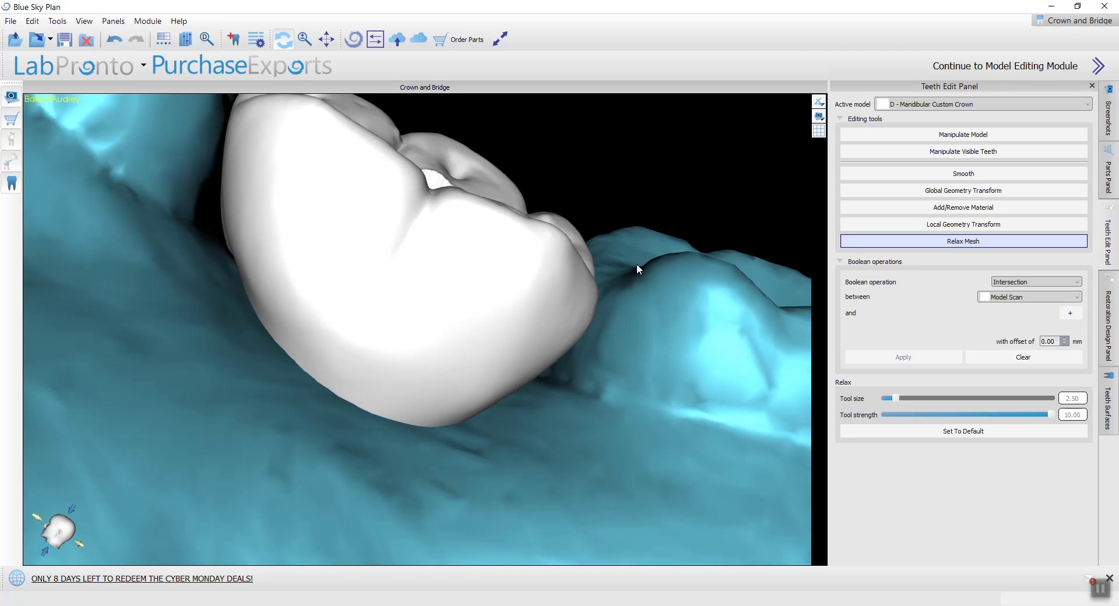
{"action": "scroll", "coordinate": [612, 259], "scroll_direction": "down", "scroll_amount": 5}
{"action": "left_click_drag", "start_coordinate": [543, 228], "coordinate": [460, 287]}
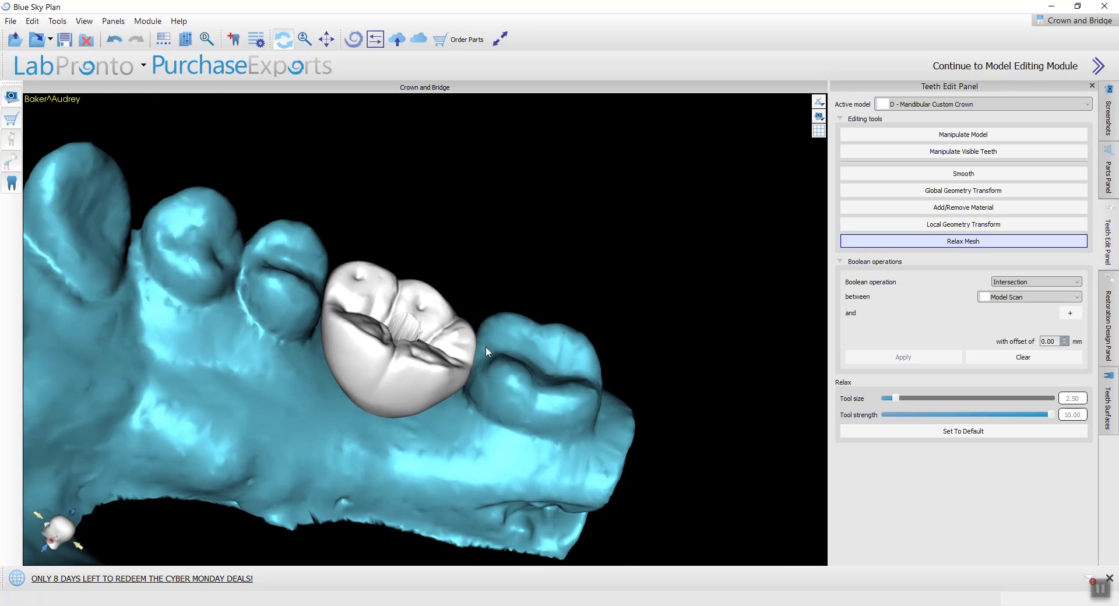
{"action": "left_click_drag", "start_coordinate": [604, 288], "coordinate": [554, 218]}
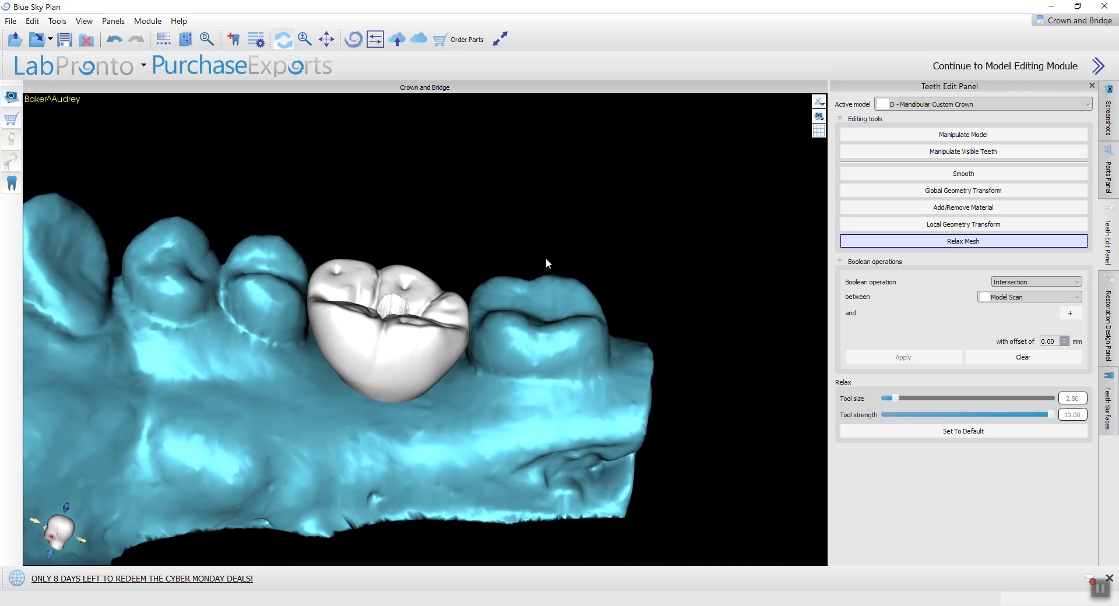
{"action": "scroll", "coordinate": [547, 260], "scroll_direction": "up", "scroll_amount": 3}
{"action": "left_click_drag", "start_coordinate": [436, 342], "coordinate": [406, 304]}
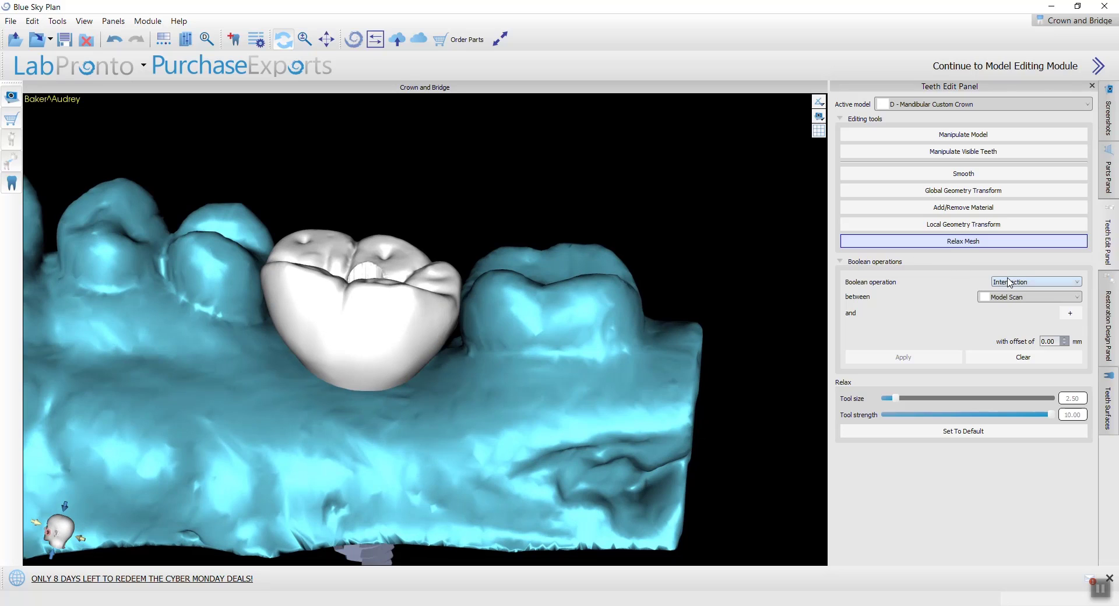
Step: Apply a Boolean Intersection between D - Mandibular Custom Crown and Lower with an offset of 0.00 mm
{"action": "left_click", "coordinate": [1019, 297]}
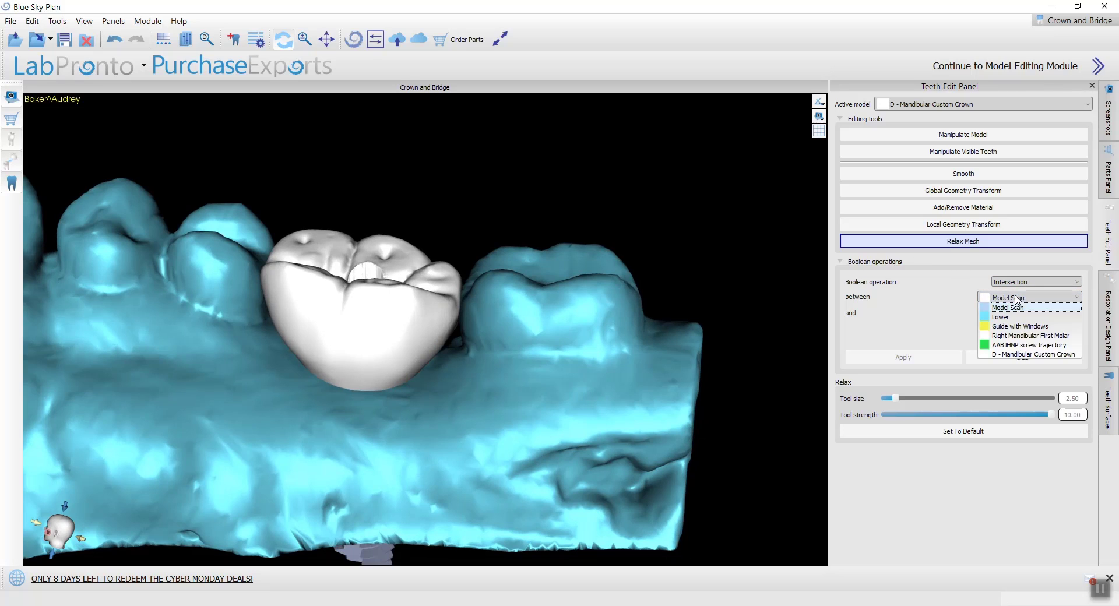
{"action": "left_click", "coordinate": [1023, 355]}
{"action": "left_click", "coordinate": [1071, 314]}
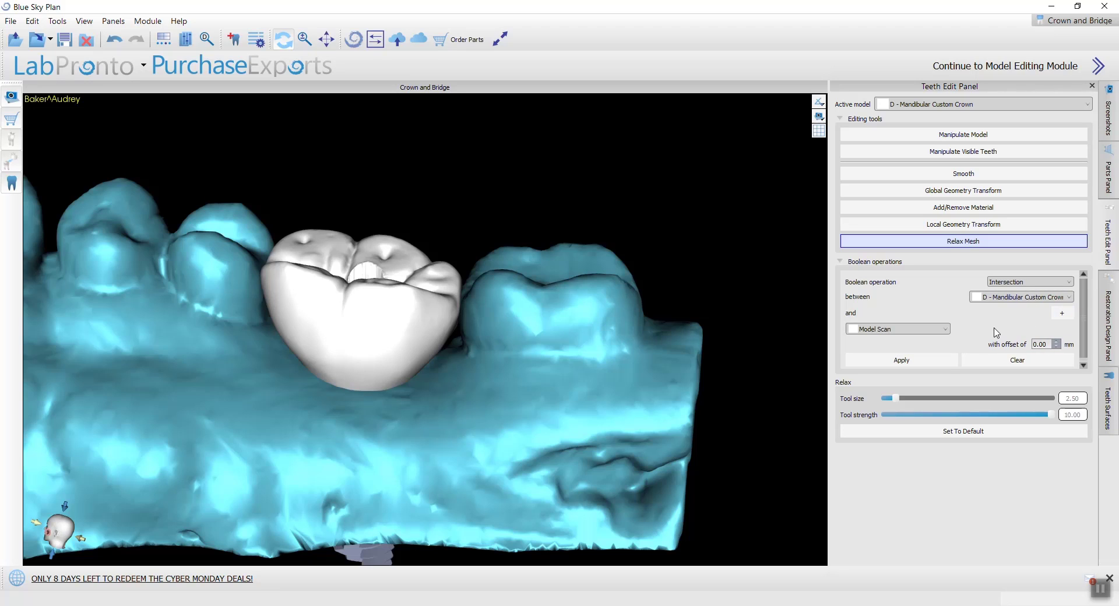
{"action": "left_click", "coordinate": [912, 332]}
{"action": "left_click", "coordinate": [907, 350]}
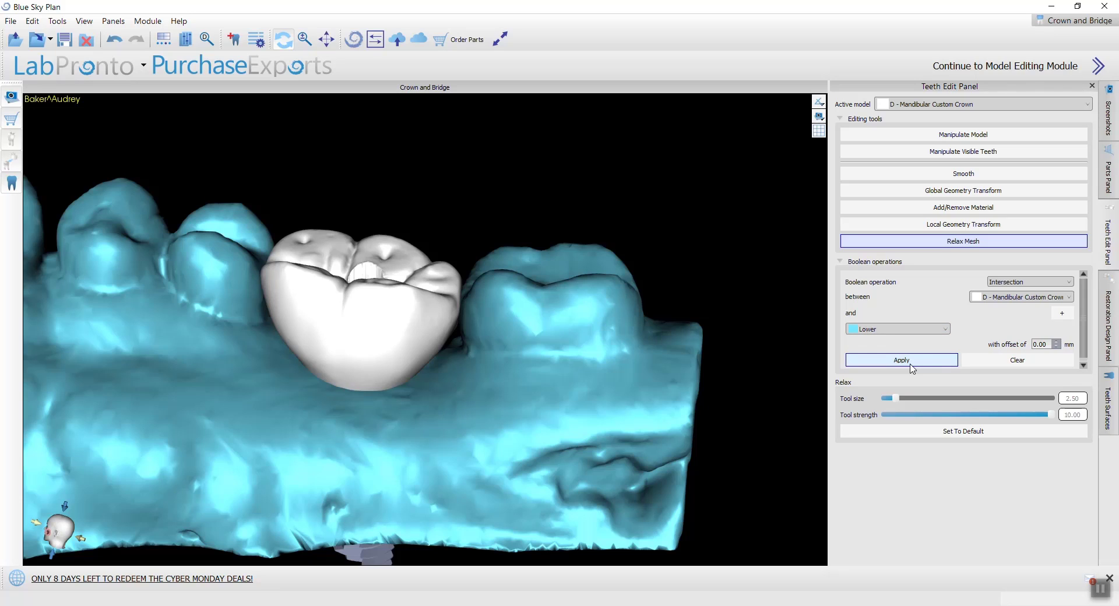
{"action": "left_click", "coordinate": [902, 360]}
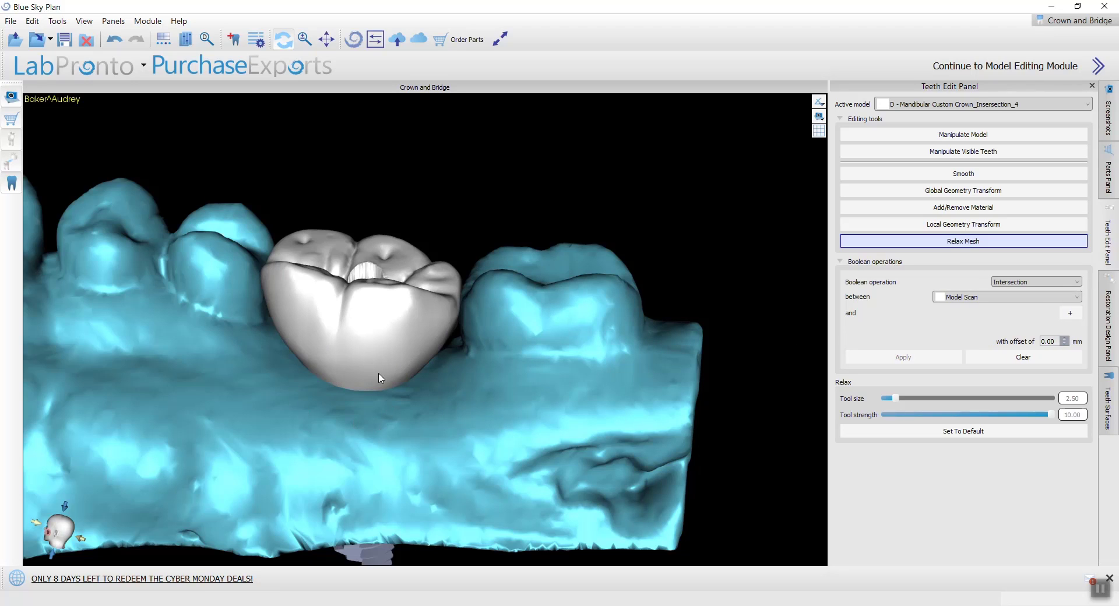
Step: Hide the Lower model and the first D - Mandibular surface so only the intersection pieces, tibase and implant are shown
{"action": "left_click", "coordinate": [1106, 403]}
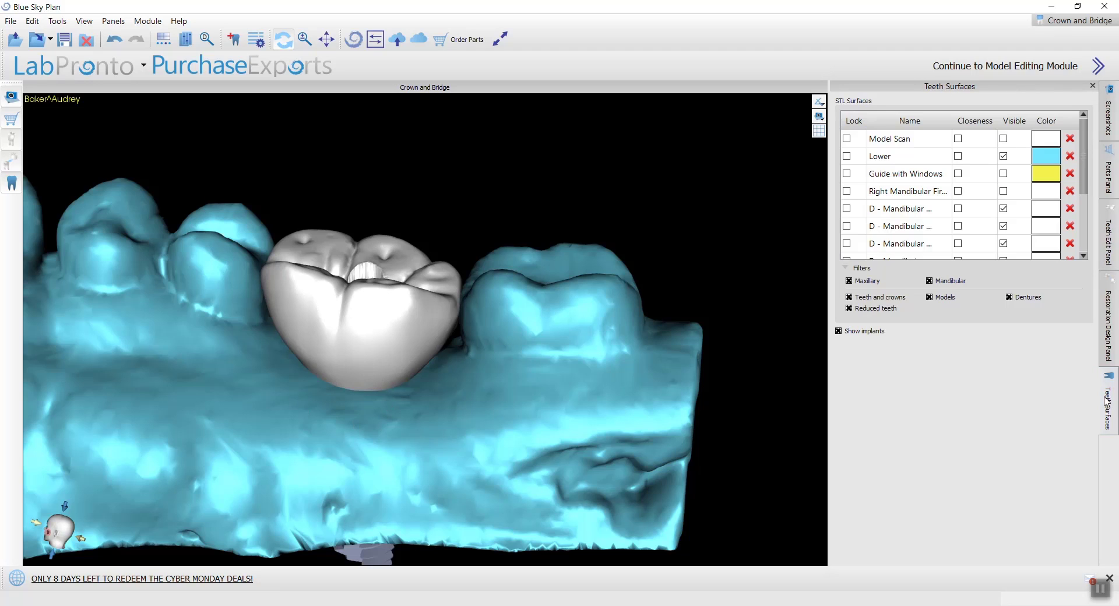
{"action": "scroll", "coordinate": [1022, 225], "scroll_direction": "down", "scroll_amount": 2}
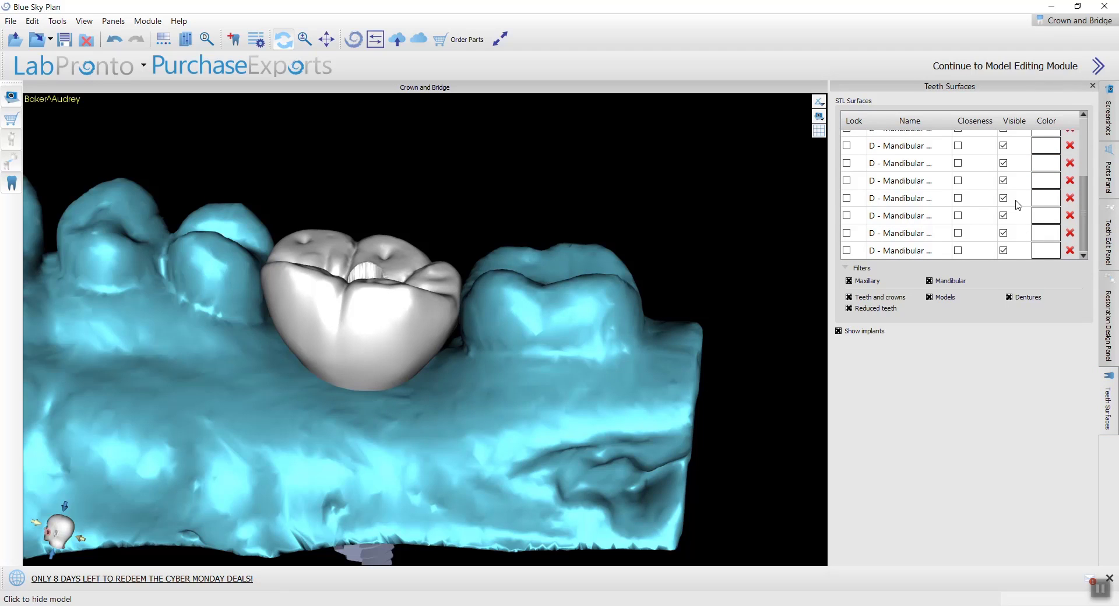
{"action": "scroll", "coordinate": [1011, 210], "scroll_direction": "up", "scroll_amount": 3}
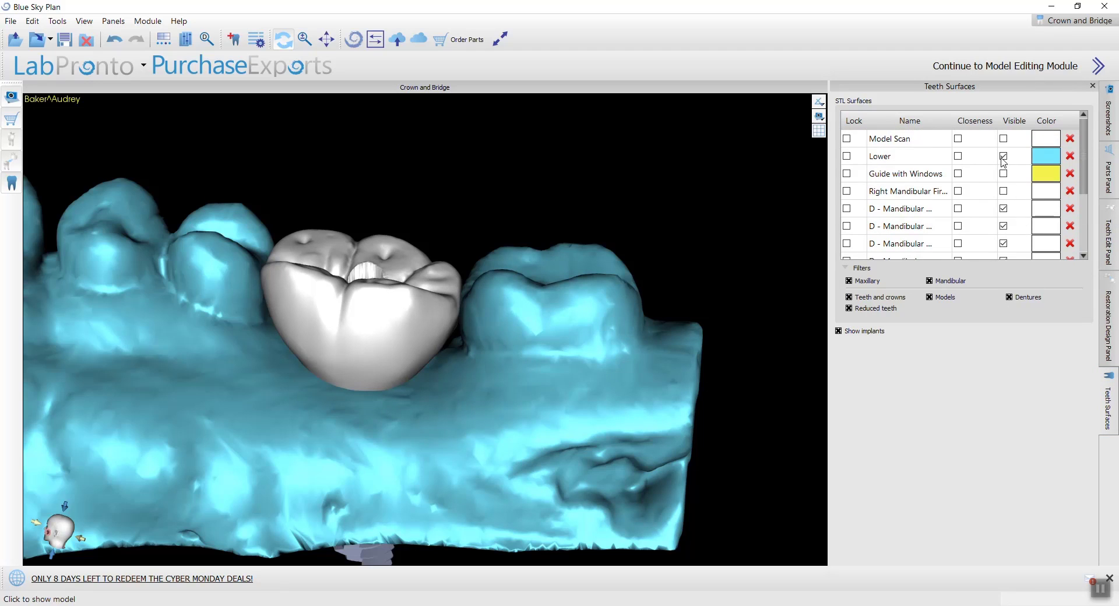
{"action": "left_click", "coordinate": [1004, 157]}
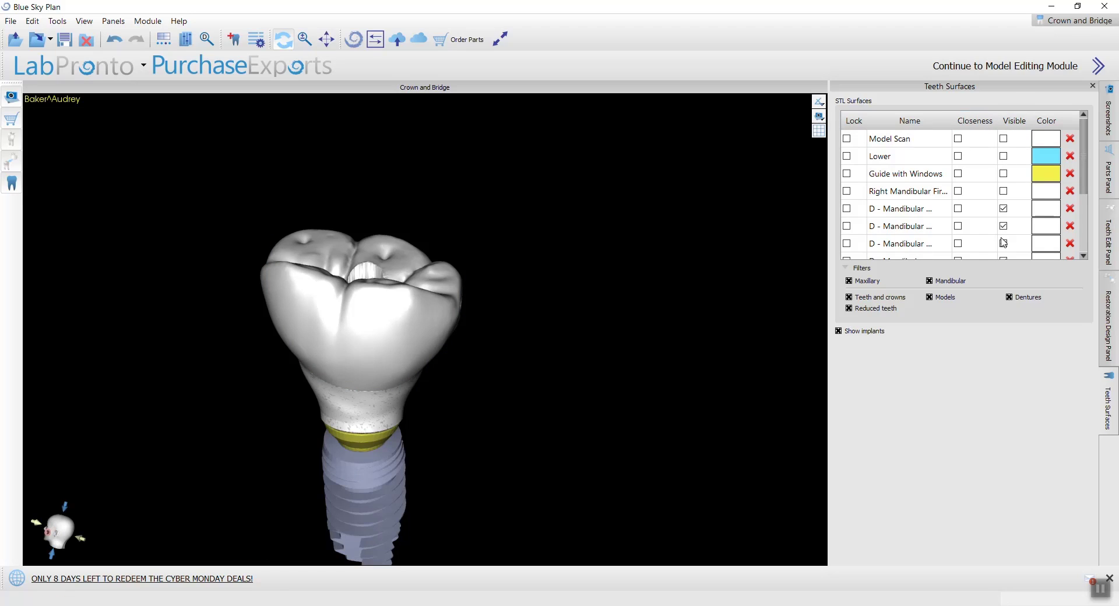
{"action": "left_click", "coordinate": [1004, 208]}
Step: Examine the intersection pieces around the tibase from several sides, toggling the visibility of the second D - Mandibular surface
{"action": "left_click_drag", "start_coordinate": [270, 381], "coordinate": [243, 319]}
{"action": "scroll", "coordinate": [283, 324], "scroll_direction": "up", "scroll_amount": 5}
{"action": "scroll", "coordinate": [279, 326], "scroll_direction": "down", "scroll_amount": 2}
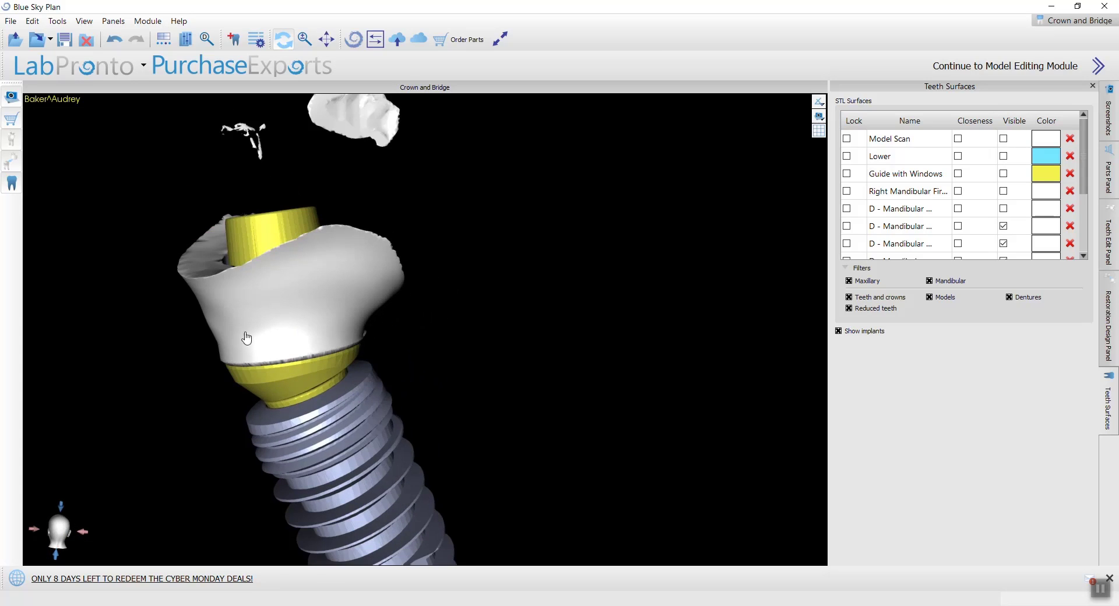
{"action": "left_click_drag", "start_coordinate": [381, 317], "coordinate": [105, 332]}
{"action": "left_click_drag", "start_coordinate": [479, 301], "coordinate": [154, 386]}
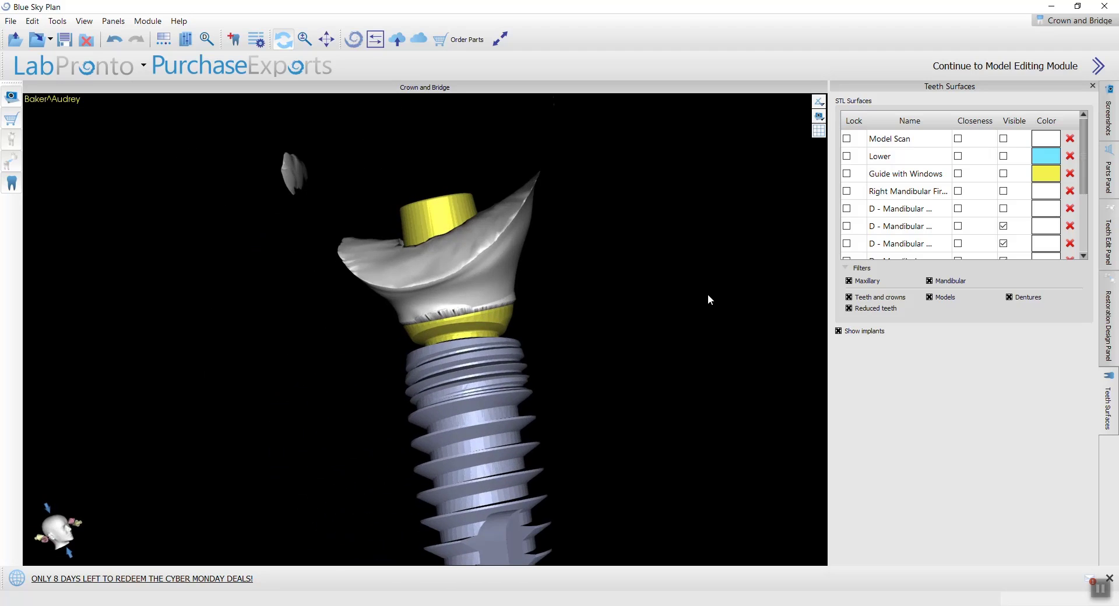
{"action": "left_click_drag", "start_coordinate": [626, 274], "coordinate": [484, 315]}
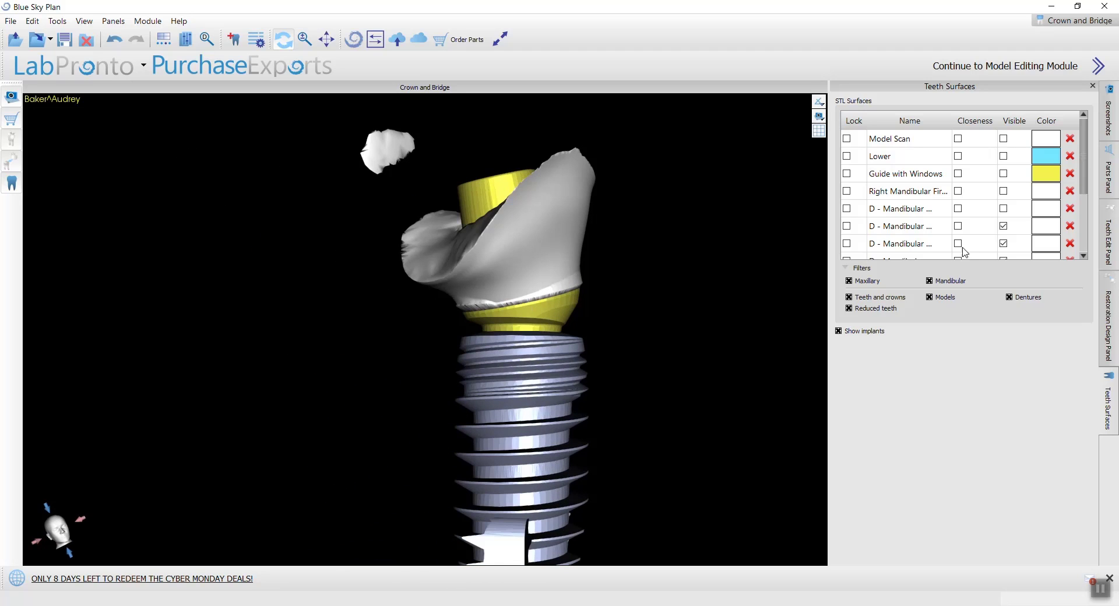
{"action": "left_click", "coordinate": [1004, 228]}
{"action": "left_click", "coordinate": [1004, 228]}
{"action": "left_click", "coordinate": [1004, 228]}
{"action": "scroll", "coordinate": [500, 252], "scroll_direction": "down", "scroll_amount": 6}
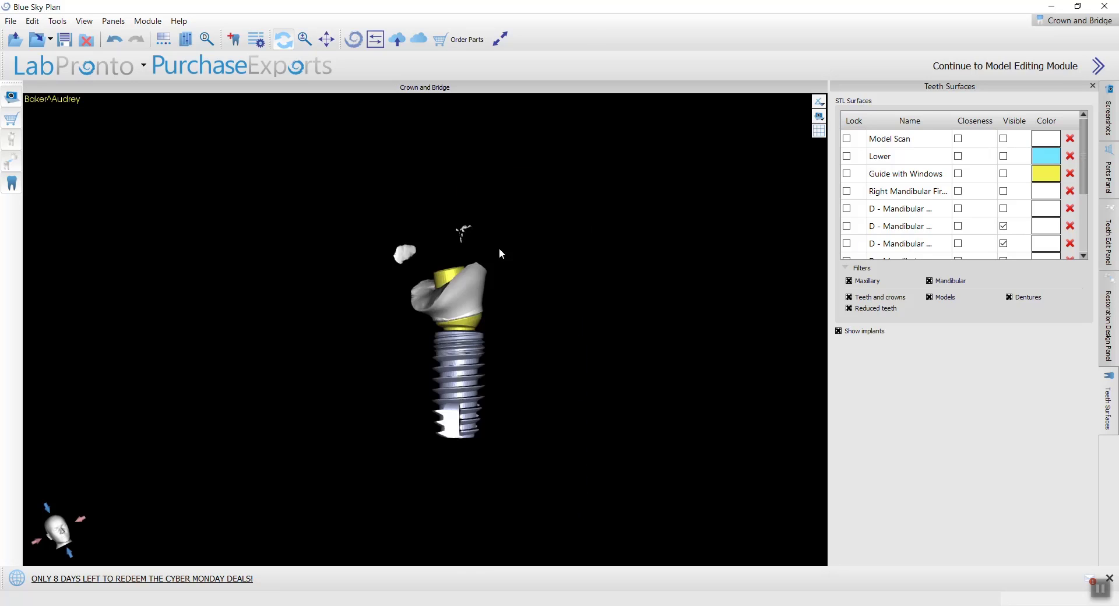
{"action": "left_click_drag", "start_coordinate": [386, 314], "coordinate": [378, 314]}
{"action": "scroll", "coordinate": [979, 252], "scroll_direction": "down", "scroll_amount": 3}
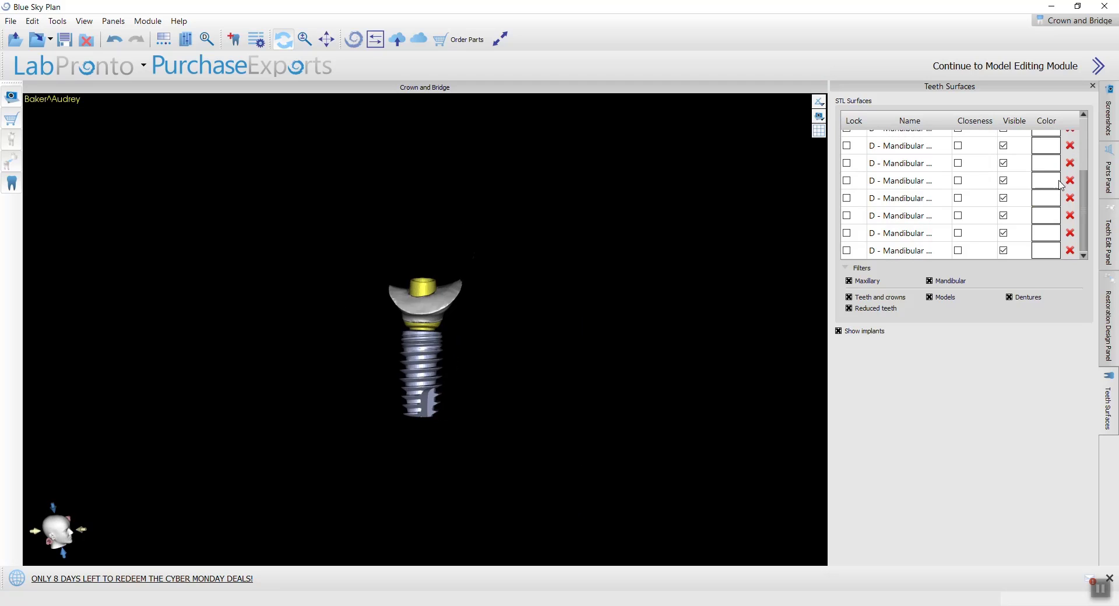
Step: Delete the surplus D - Mandibular surfaces, keeping the first two, and show the last remaining crown surface
{"action": "left_click", "coordinate": [1072, 199]}
{"action": "left_click", "coordinate": [1071, 199]}
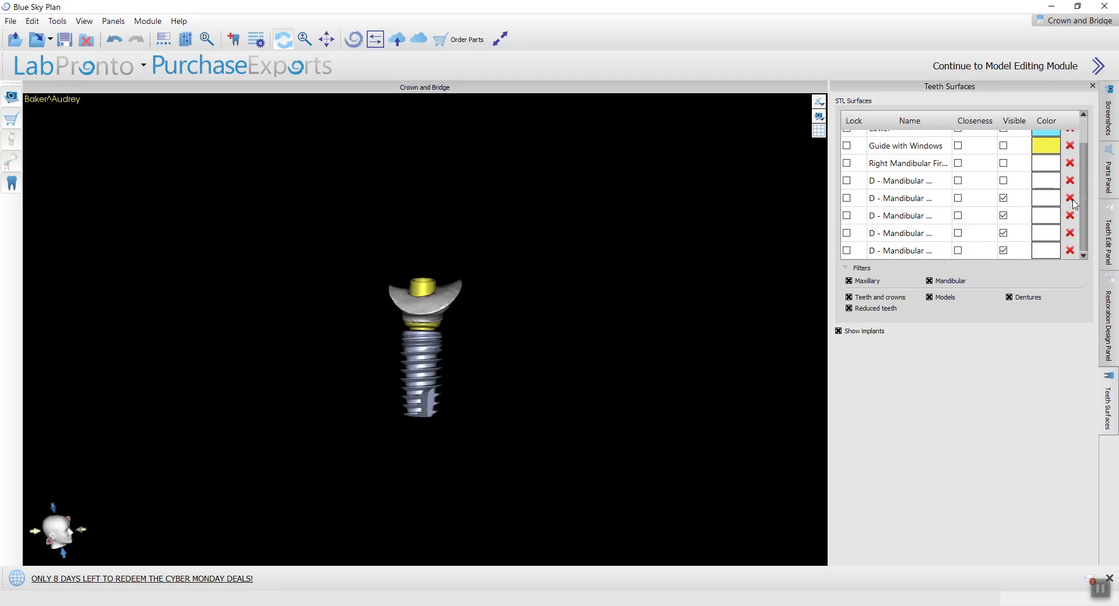
{"action": "left_click", "coordinate": [1071, 205]}
{"action": "left_click", "coordinate": [1072, 207]}
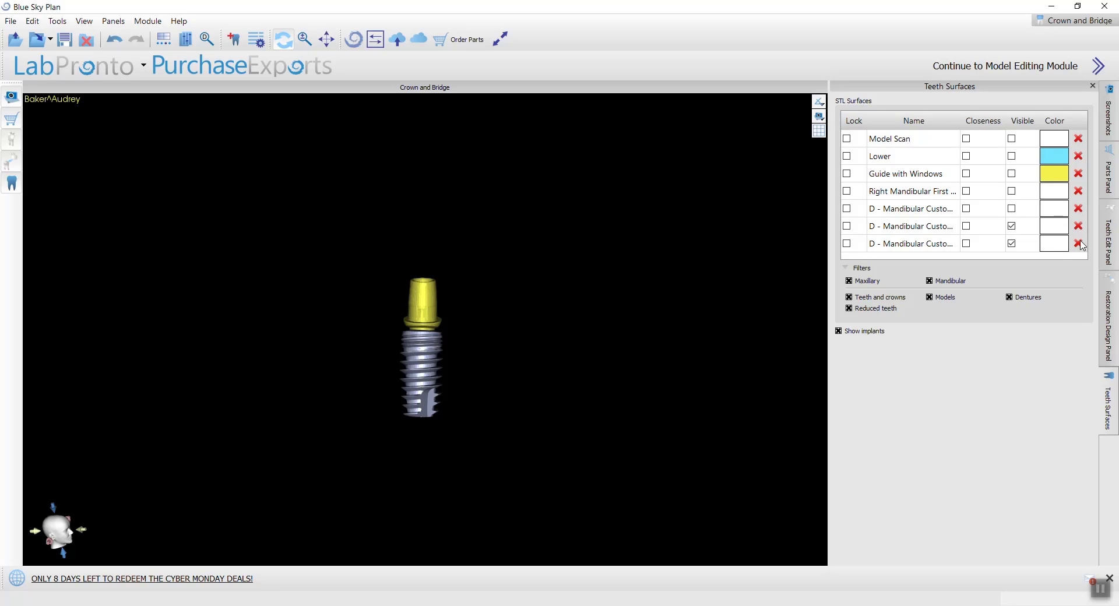
{"action": "left_click", "coordinate": [1079, 244]}
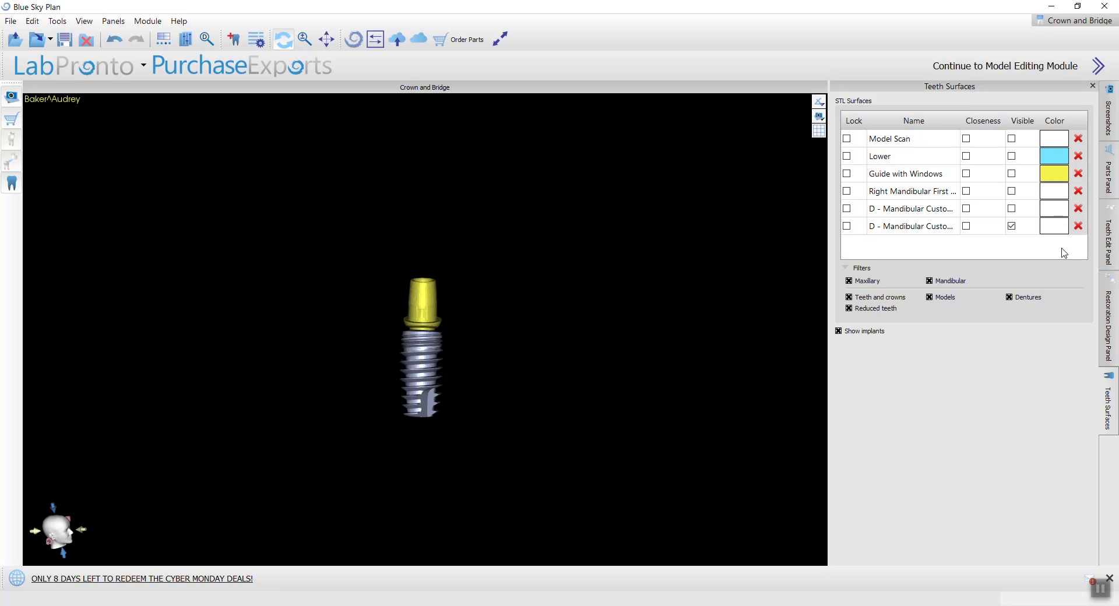
{"action": "left_click", "coordinate": [1013, 230]}
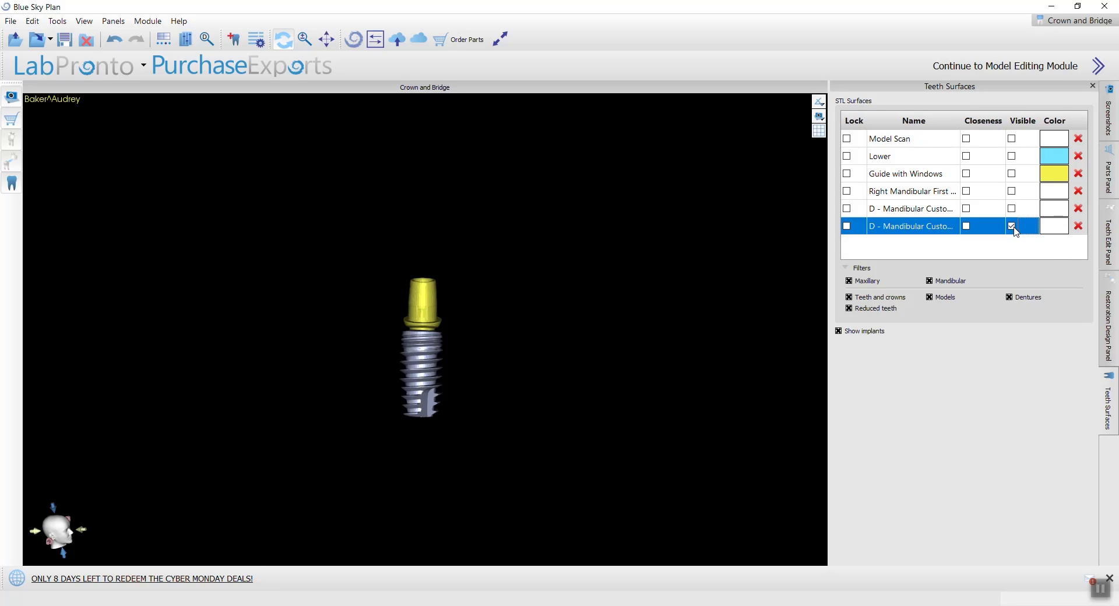
{"action": "left_click", "coordinate": [1012, 208]}
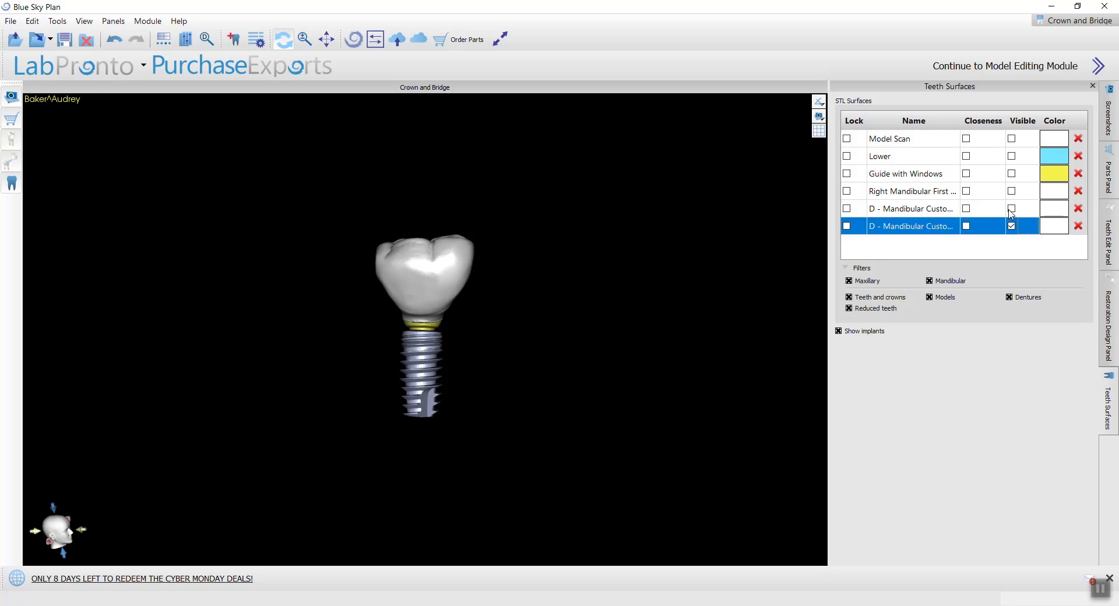
Step: Undo the recent deletions to restore the D - Mandibular surfaces
{"action": "key", "text": "ctrl+z"}
{"action": "key", "text": "ctrl+z"}
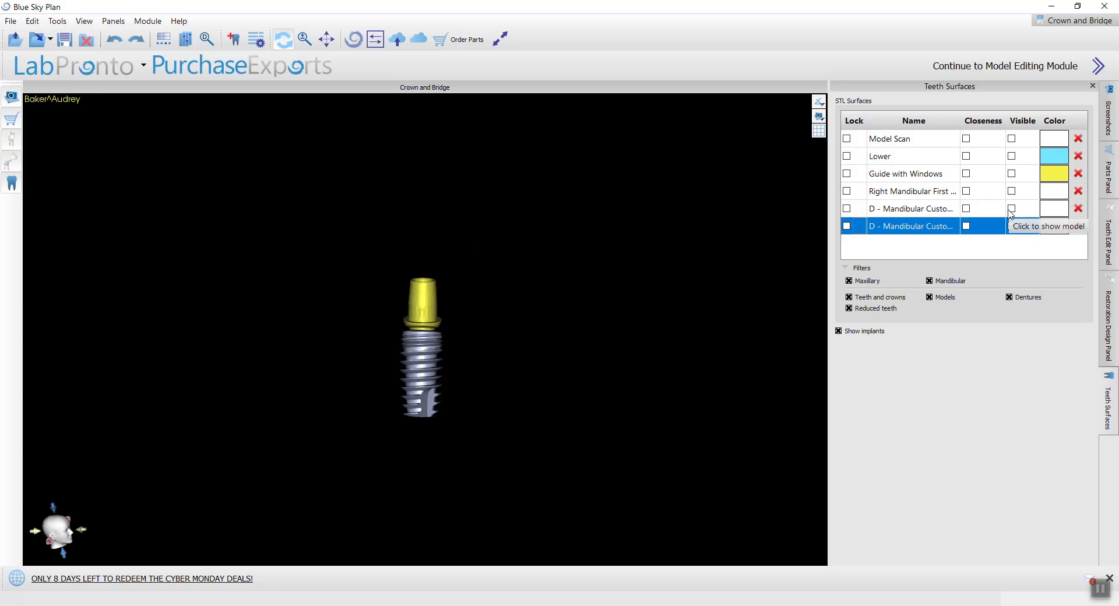
{"action": "key", "text": "ctrl+z"}
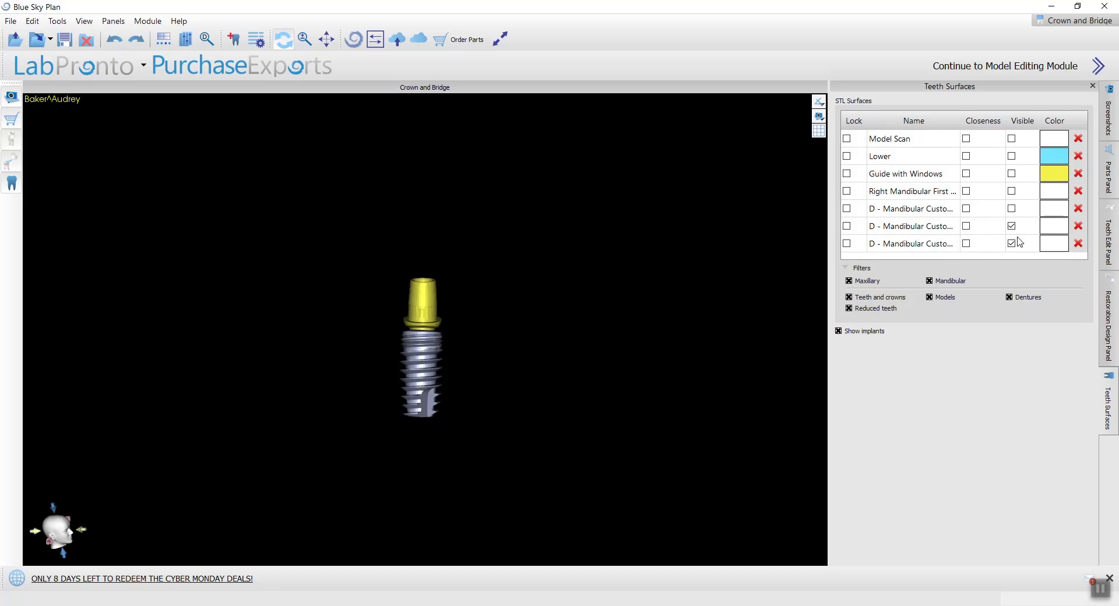
{"action": "scroll", "coordinate": [995, 238], "scroll_direction": "down", "scroll_amount": 1}
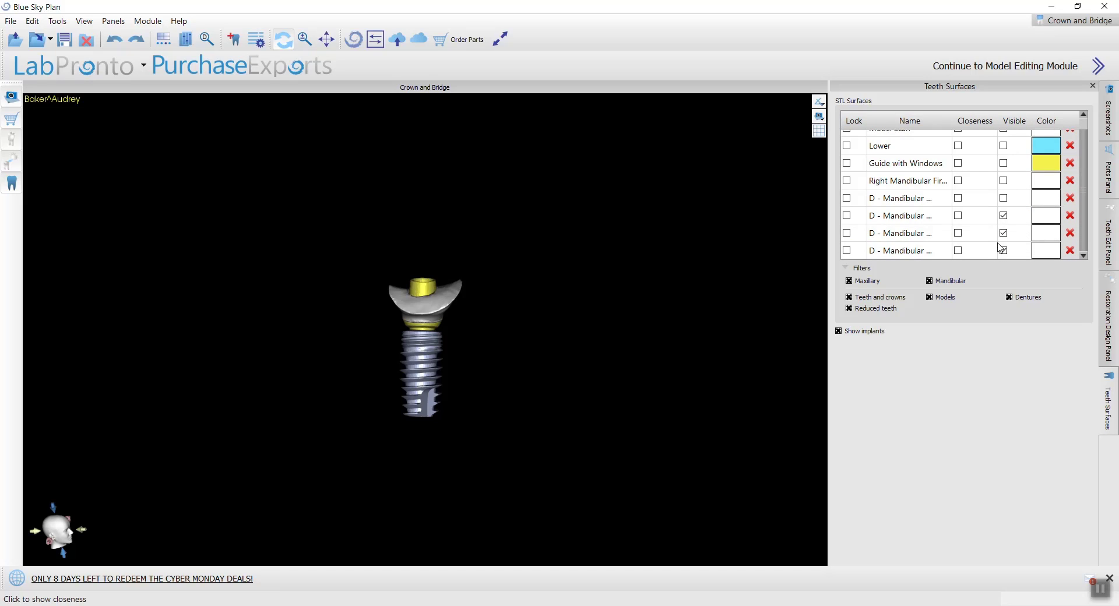
Step: Compare the restored D - Mandibular surfaces by toggling their visibility, and delete the last two, keeping the full crown and the intersection piece
{"action": "left_click", "coordinate": [1007, 252]}
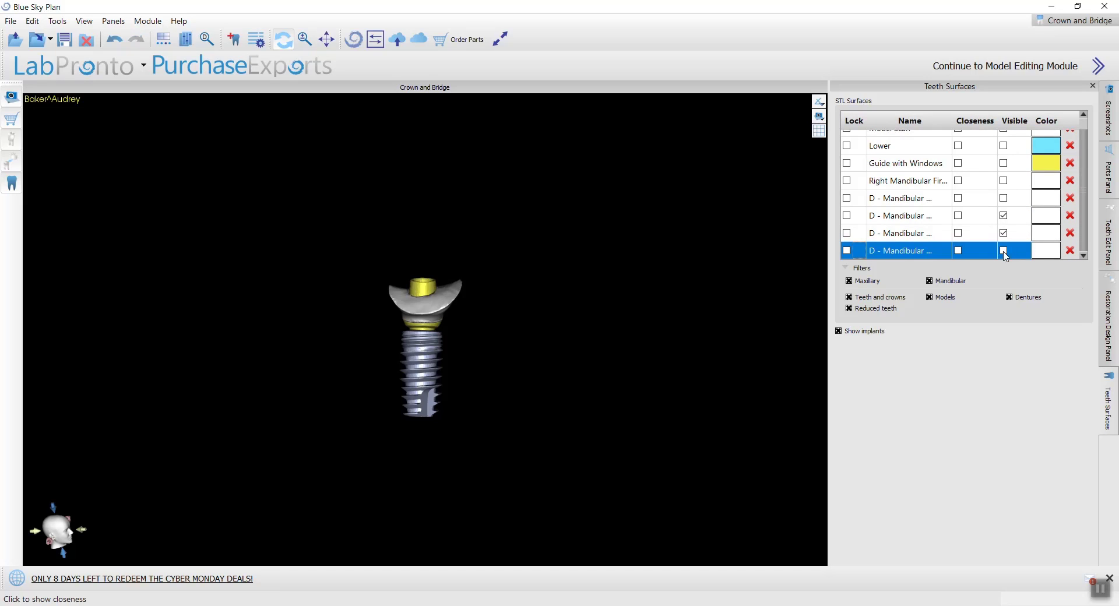
{"action": "left_click", "coordinate": [1070, 250]}
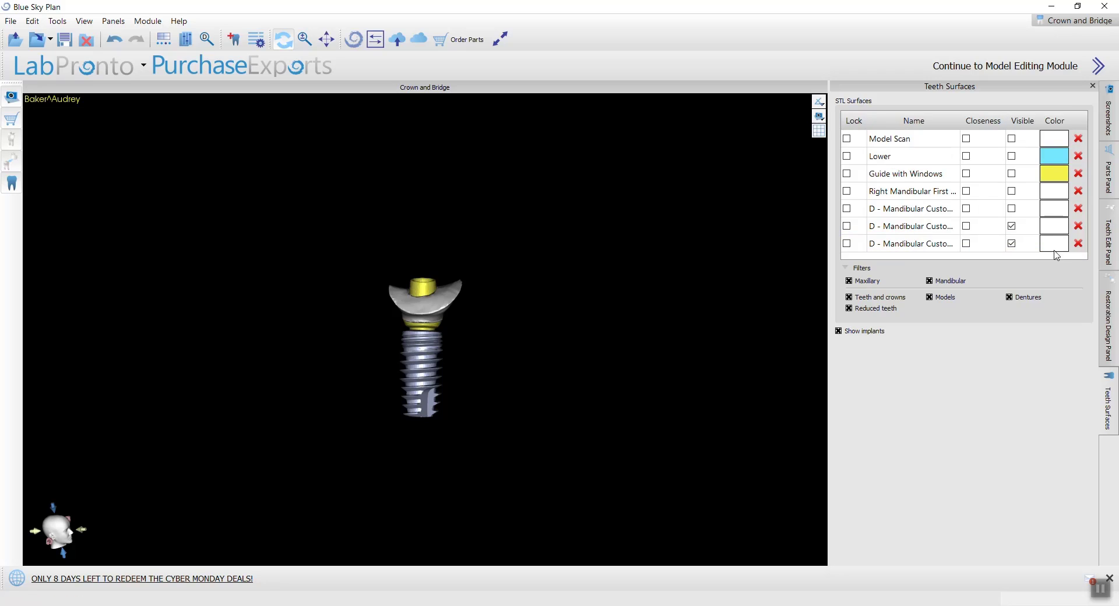
{"action": "left_click", "coordinate": [1017, 246]}
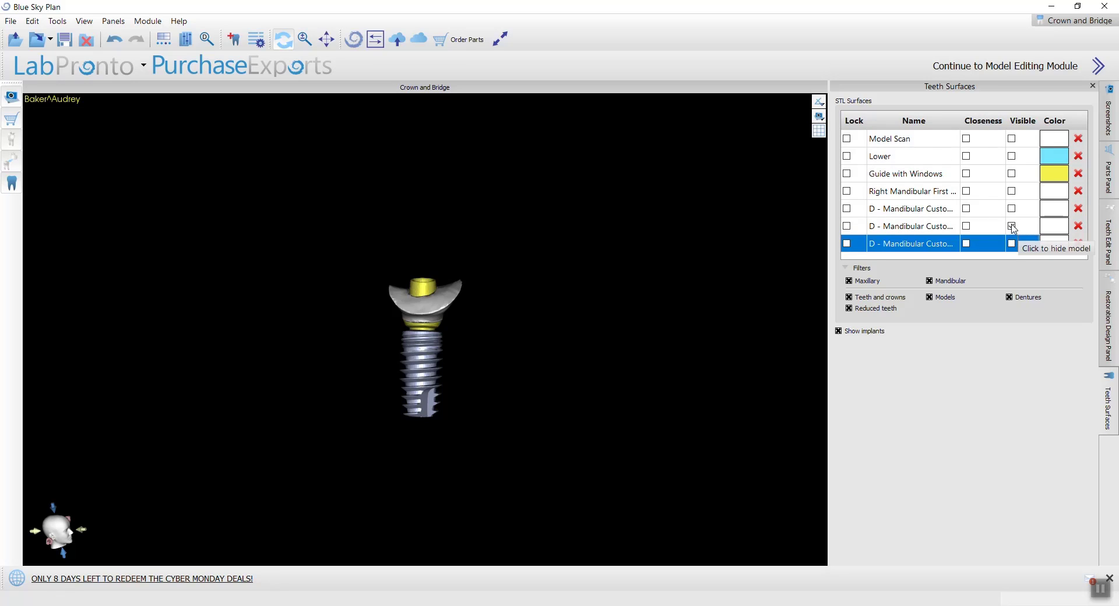
{"action": "left_click", "coordinate": [1013, 228]}
{"action": "left_click", "coordinate": [1013, 227]}
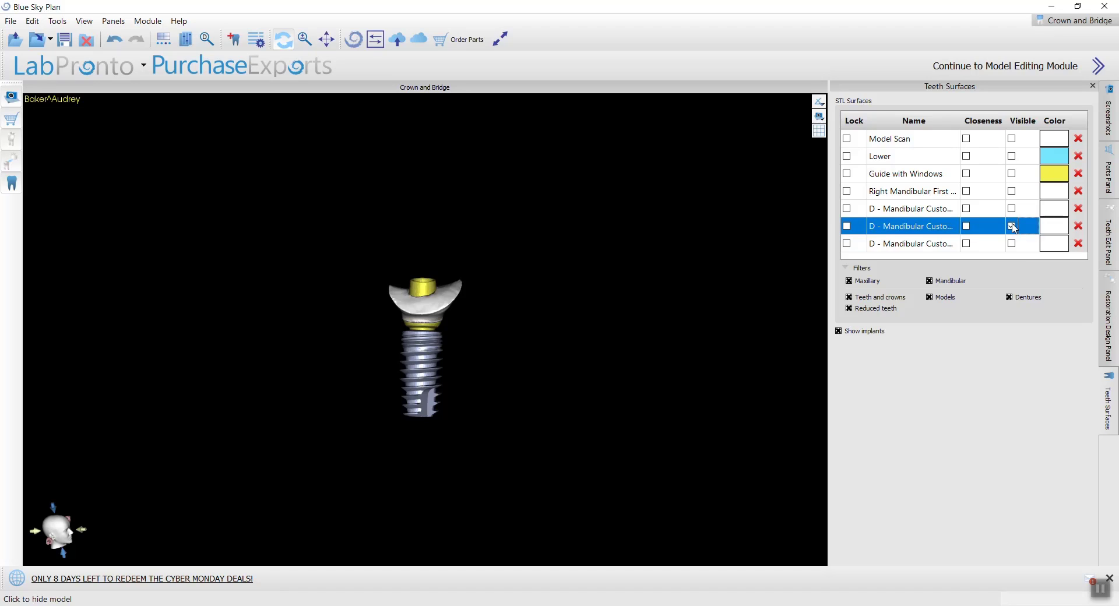
{"action": "left_click", "coordinate": [1013, 227]}
{"action": "left_click", "coordinate": [1013, 211]}
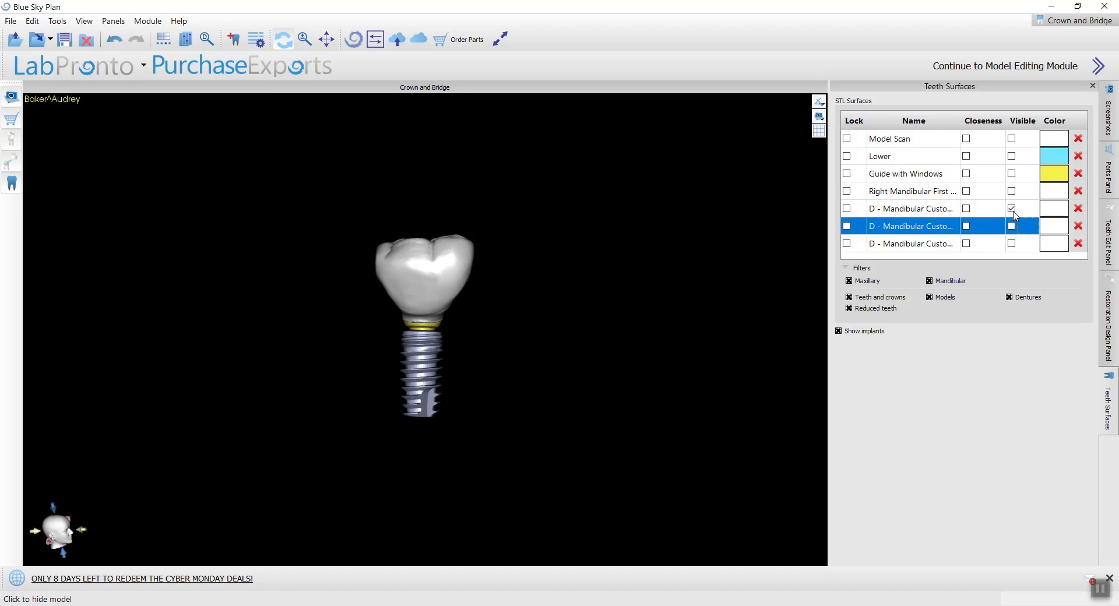
{"action": "left_click", "coordinate": [1012, 244]}
{"action": "left_click", "coordinate": [1078, 244]}
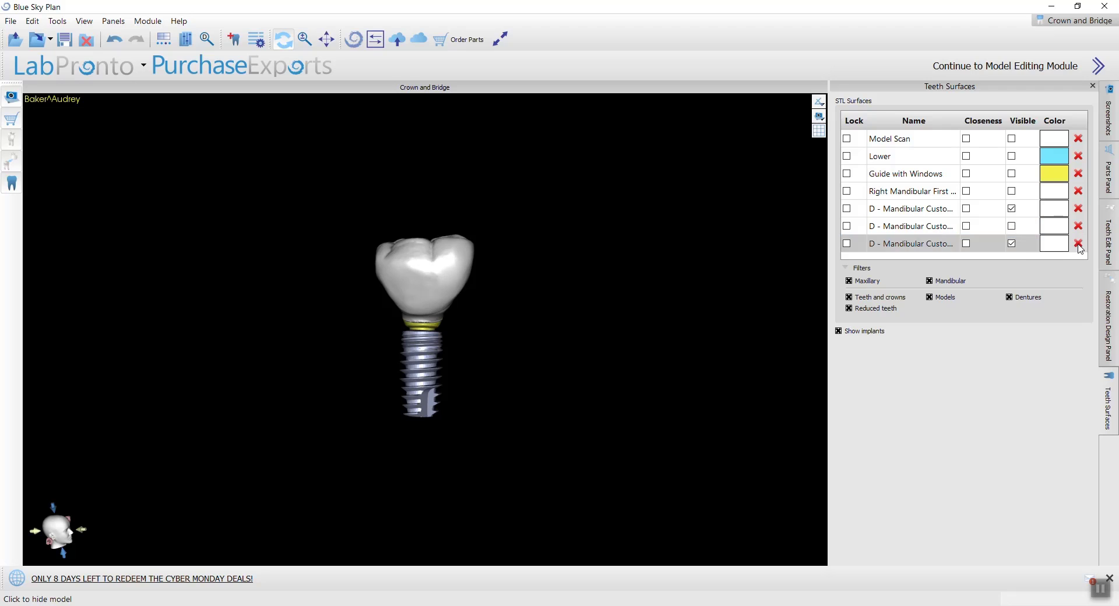
Step: Show only the second D - Mandibular surface and inspect the intersection piece around the tibase from the side and from above
{"action": "left_click", "coordinate": [1021, 232]}
{"action": "left_click", "coordinate": [1012, 227]}
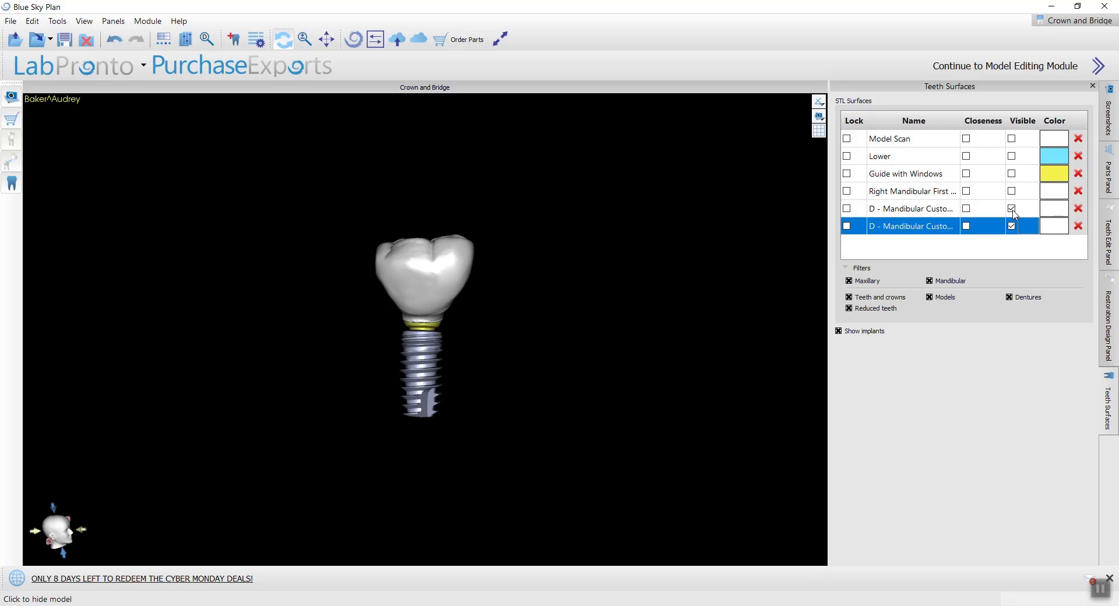
{"action": "left_click", "coordinate": [1012, 208]}
{"action": "scroll", "coordinate": [608, 272], "scroll_direction": "up", "scroll_amount": 3}
{"action": "left_click_drag", "start_coordinate": [607, 272], "coordinate": [581, 502]}
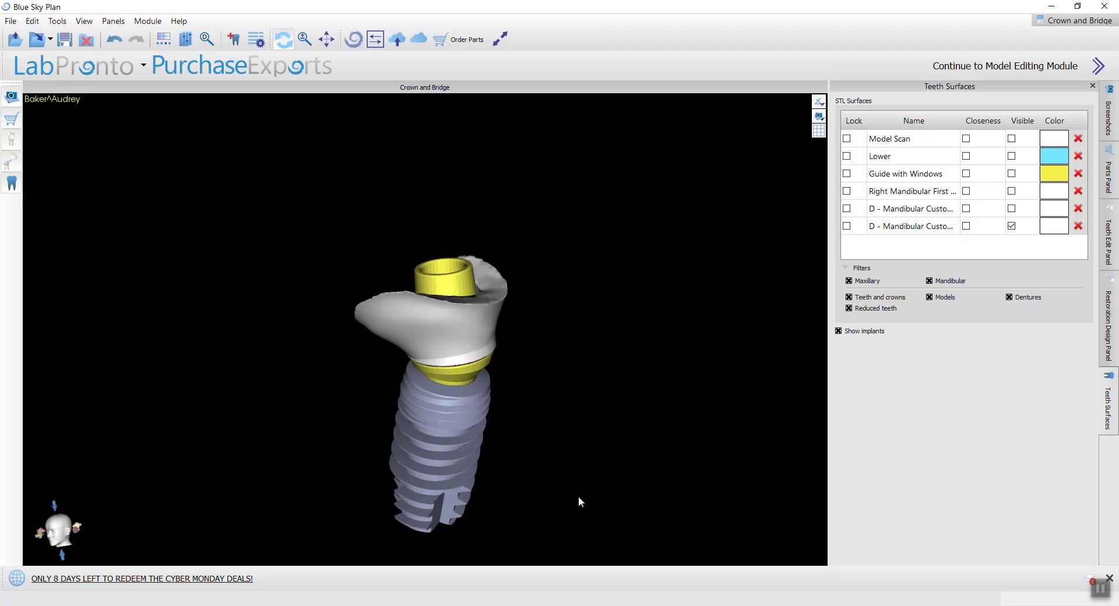
{"action": "left_click_drag", "start_coordinate": [370, 357], "coordinate": [567, 370]}
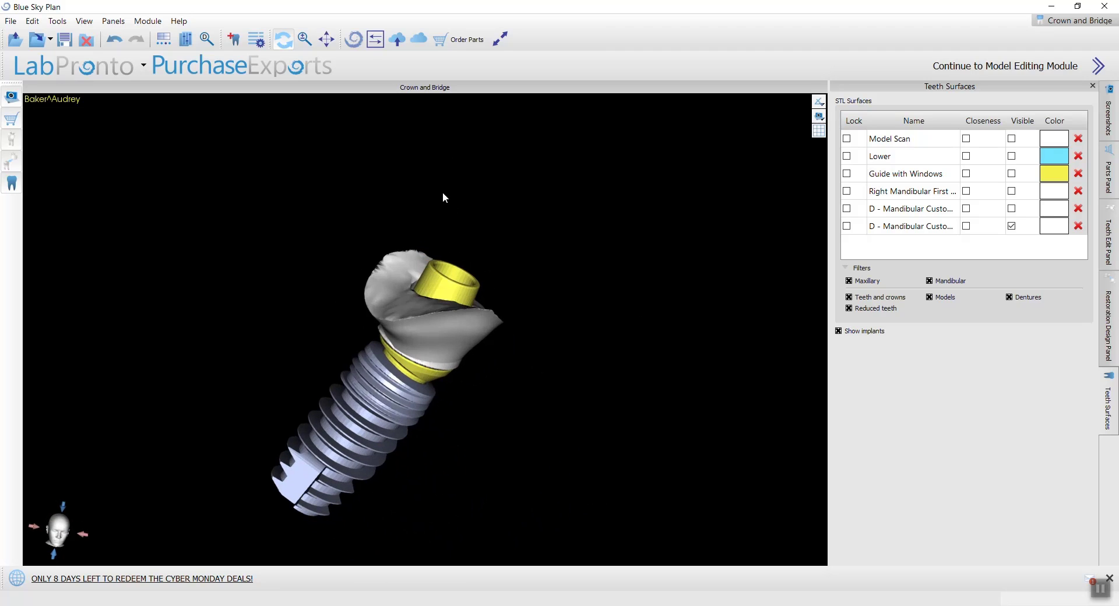
{"action": "left_click_drag", "start_coordinate": [444, 197], "coordinate": [423, 376]}
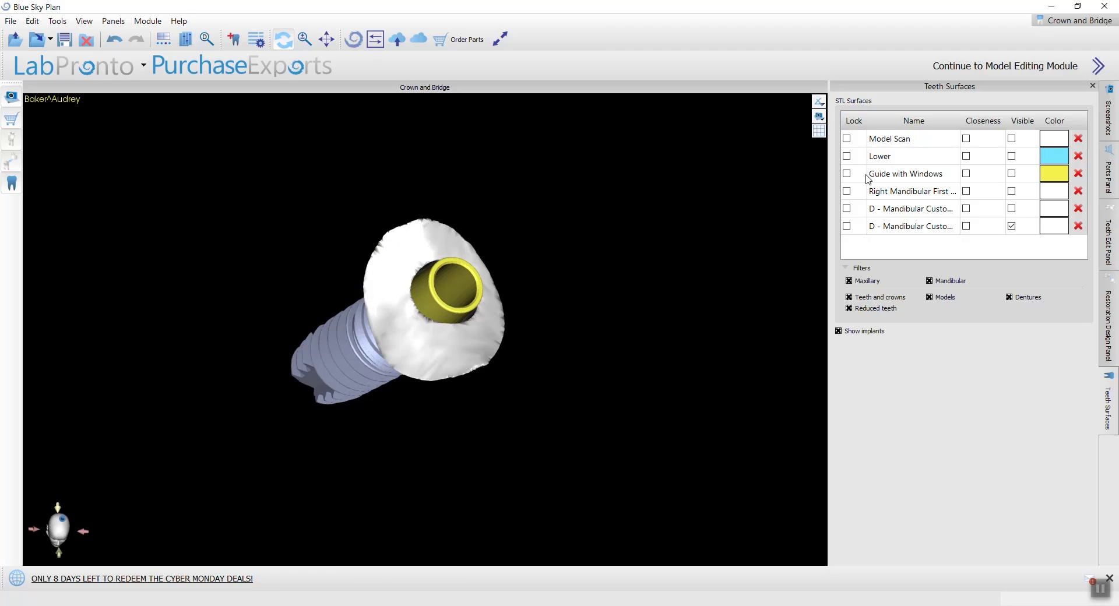
Step: Switch to the Advanced module and enlarge the 3D model view to fill the workspace
{"action": "left_click", "coordinate": [1053, 19]}
{"action": "left_click", "coordinate": [1050, 104]}
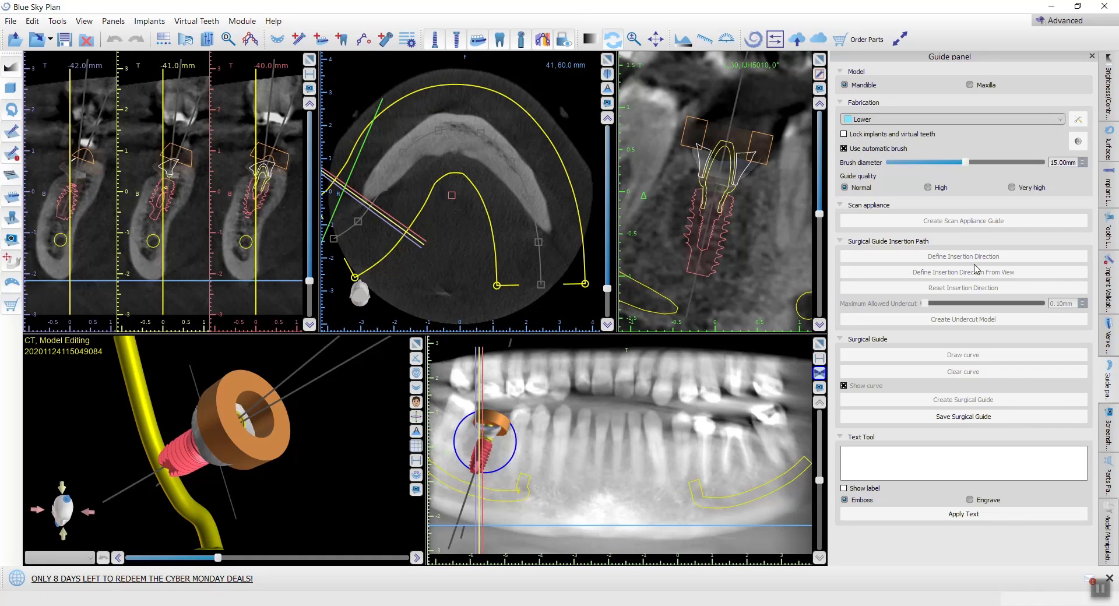
{"action": "left_click", "coordinate": [416, 344]}
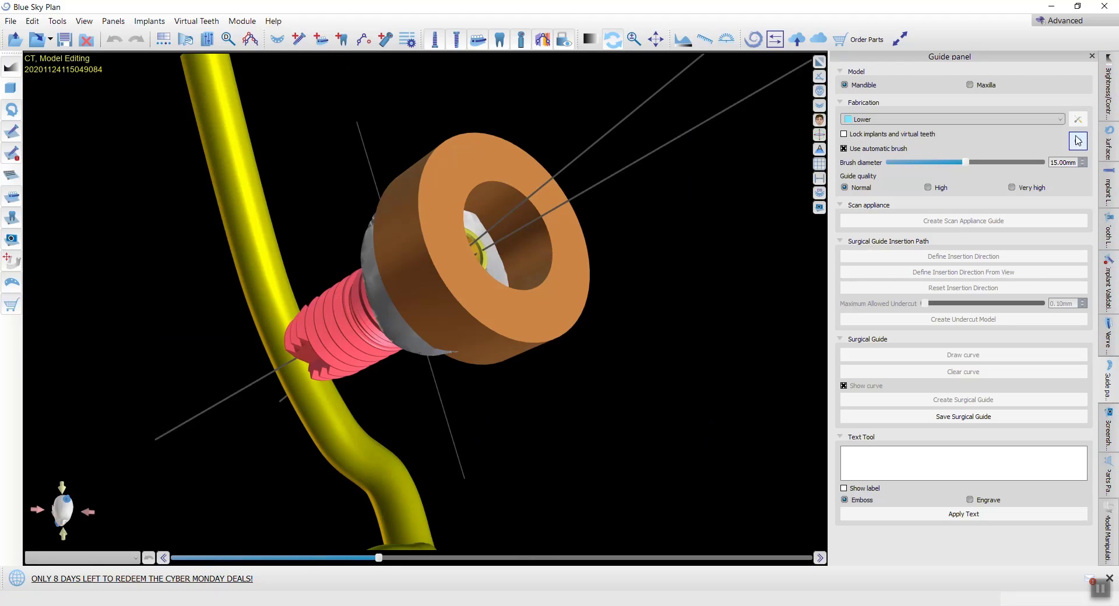
Step: Make the Lower surface visible around the implant and guide sleeve in the 3D view
{"action": "left_click", "coordinate": [1106, 143]}
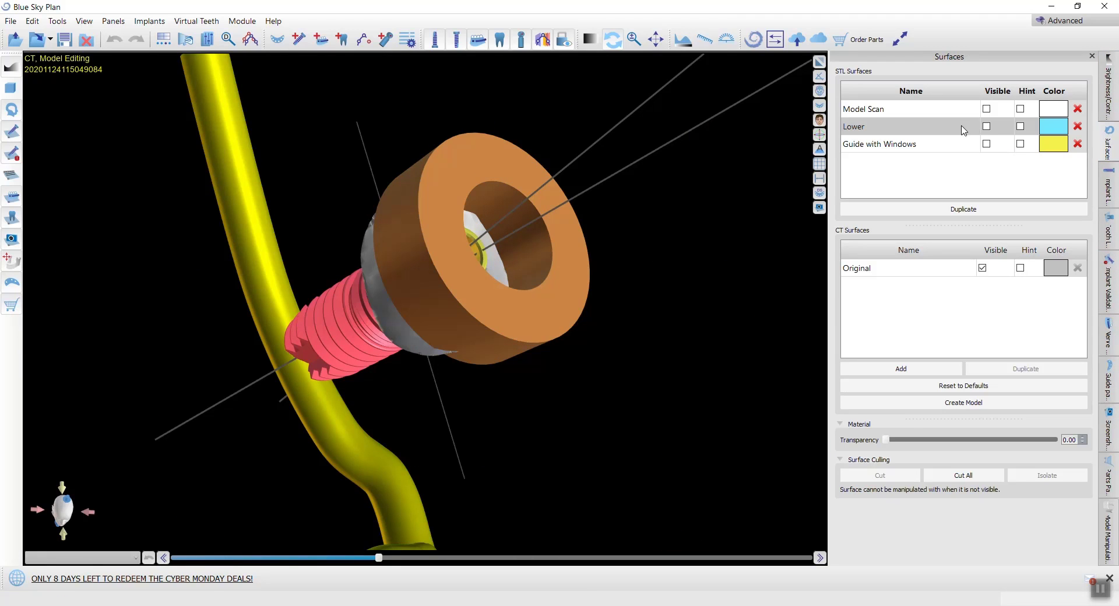
{"action": "left_click", "coordinate": [963, 129]}
{"action": "left_click", "coordinate": [987, 126]}
{"action": "left_click_drag", "start_coordinate": [717, 303], "coordinate": [735, 175]}
Step: Start drawing the surgical guide curve on the Lower model, from the rear molar along the outer gumline past the implant to the front teeth
{"action": "left_click", "coordinate": [1107, 381]}
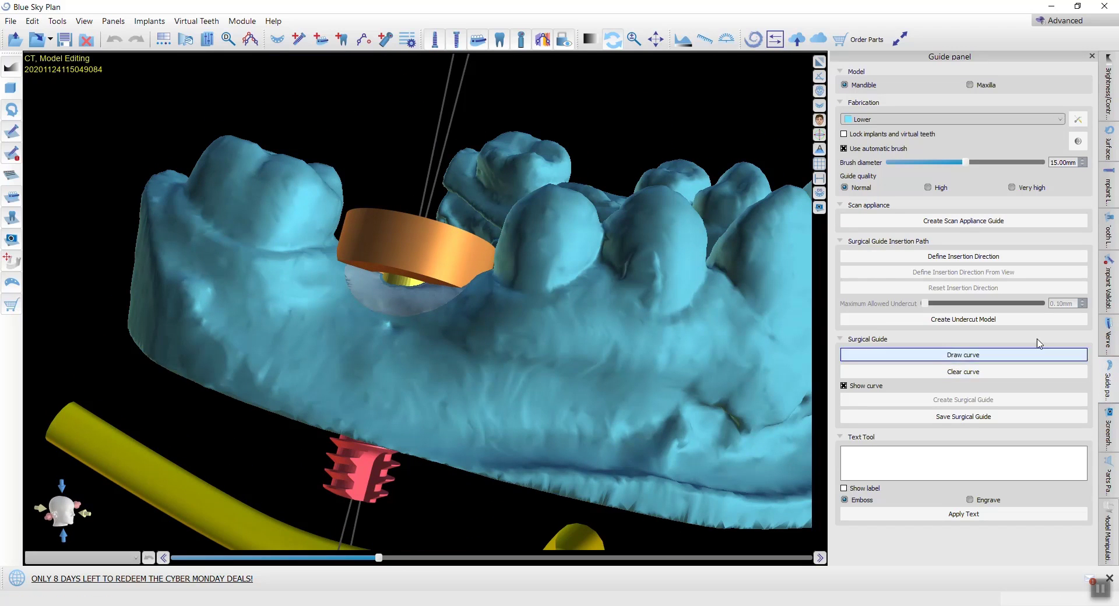
{"action": "left_click", "coordinate": [880, 355]}
{"action": "mouse_move", "coordinate": [211, 287]}
{"action": "right_mouse_down"}
{"action": "mouse_move", "coordinate": [272, 304]}
{"action": "mouse_move", "coordinate": [294, 276]}
{"action": "right_mouse_up"}
{"action": "mouse_move", "coordinate": [246, 197]}
{"action": "left_mouse_down"}
{"action": "mouse_move", "coordinate": [284, 294]}
{"action": "mouse_move", "coordinate": [487, 339]}
{"action": "mouse_move", "coordinate": [617, 345]}
{"action": "left_mouse_up"}
{"action": "mouse_move", "coordinate": [717, 340]}
{"action": "right_mouse_down"}
{"action": "mouse_move", "coordinate": [766, 392]}
{"action": "mouse_move", "coordinate": [457, 282]}
{"action": "mouse_move", "coordinate": [158, 320]}
{"action": "right_mouse_up"}
{"action": "mouse_move", "coordinate": [163, 262]}
{"action": "left_mouse_down"}
{"action": "mouse_move", "coordinate": [522, 252]}
{"action": "mouse_move", "coordinate": [599, 226]}
{"action": "left_mouse_up"}
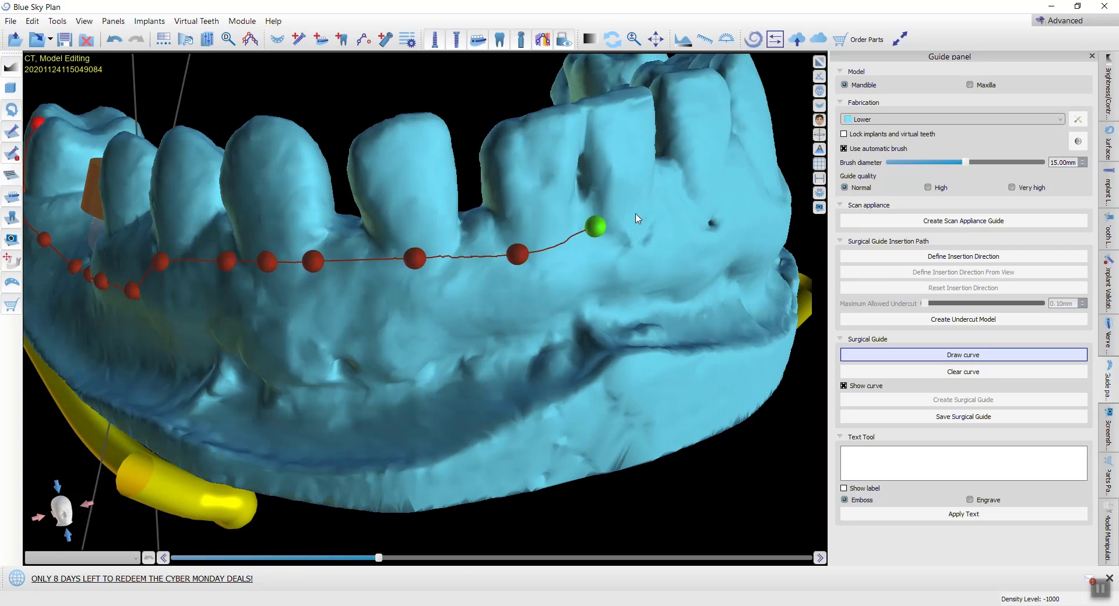
Step: Continue the guide curve across the incisors and around the outer side of the canine to the premolar on the opposite side
{"action": "mouse_move", "coordinate": [637, 218]}
{"action": "right_mouse_down"}
{"action": "mouse_move", "coordinate": [558, 360]}
{"action": "mouse_move", "coordinate": [525, 373]}
{"action": "right_mouse_up"}
{"action": "left_click_drag", "start_coordinate": [536, 321], "coordinate": [530, 233]}
{"action": "right_click_drag", "start_coordinate": [649, 182], "coordinate": [199, 199]}
{"action": "right_click_drag", "start_coordinate": [242, 227], "coordinate": [612, 284]}
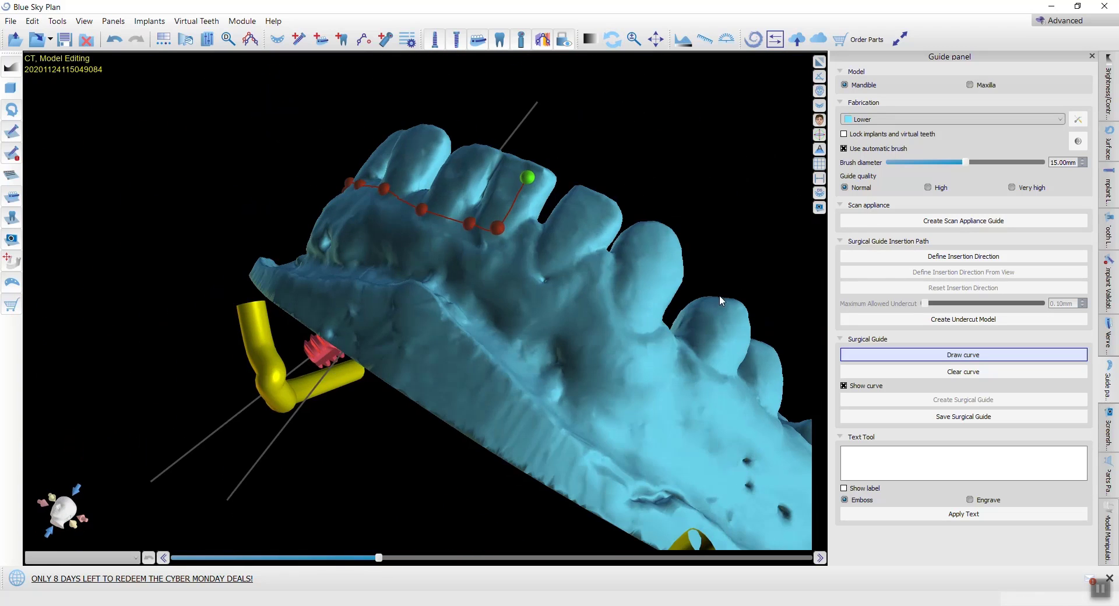
{"action": "left_click_drag", "start_coordinate": [590, 293], "coordinate": [657, 353]}
{"action": "right_click_drag", "start_coordinate": [647, 347], "coordinate": [458, 318]}
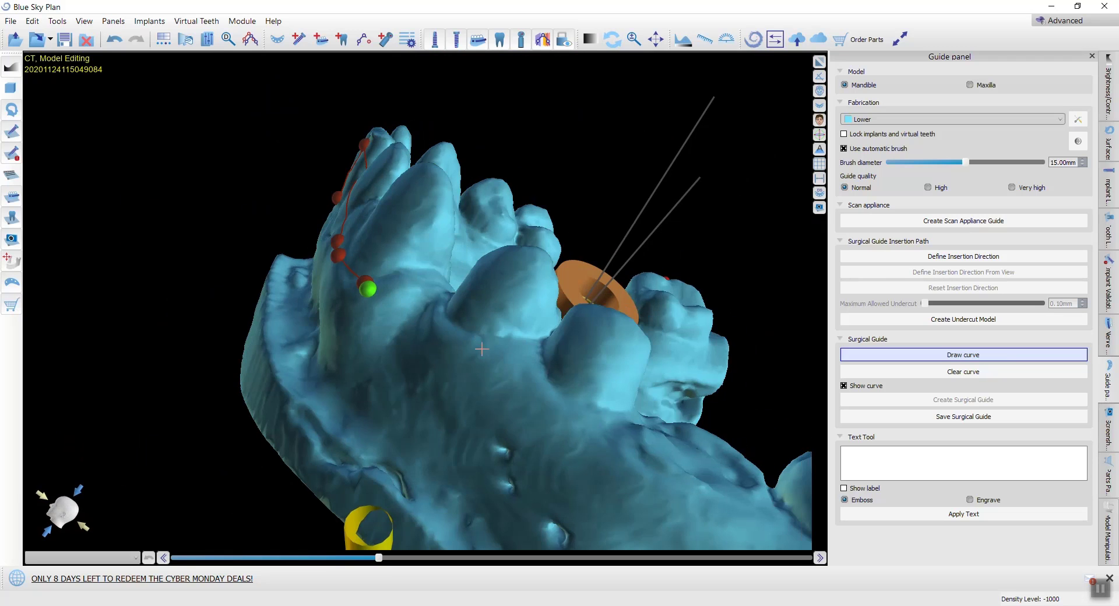
{"action": "left_click_drag", "start_coordinate": [478, 365], "coordinate": [554, 279]}
{"action": "right_click_drag", "start_coordinate": [653, 258], "coordinate": [117, 291]}
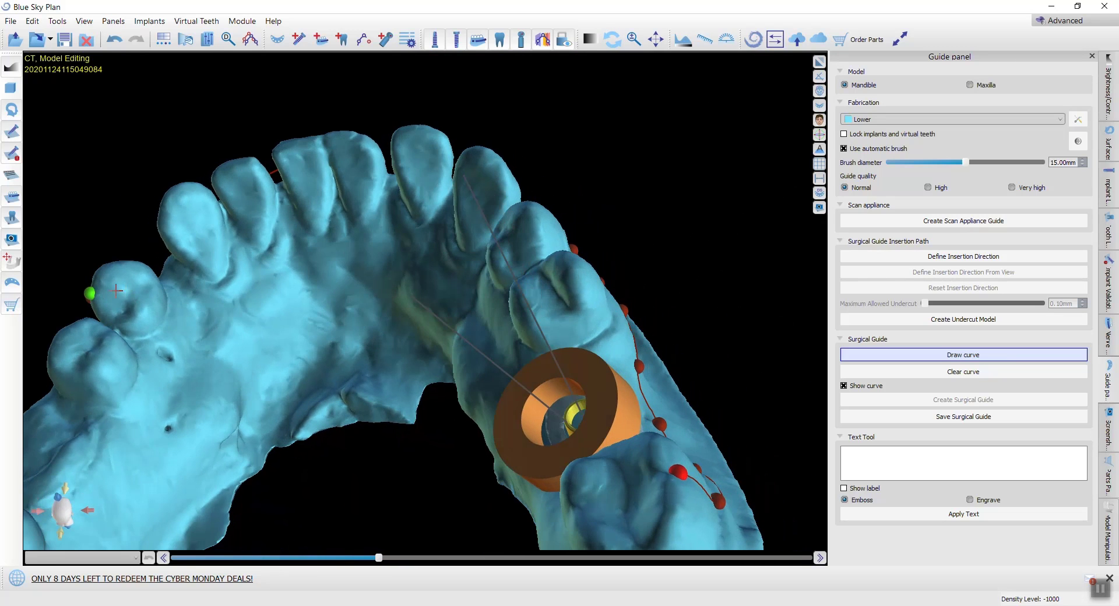
Step: Run the guide curve over the premolar and along the inner gumline past the implant sleeve, closing it at the rear molar
{"action": "mouse_move", "coordinate": [124, 306]}
{"action": "left_mouse_down"}
{"action": "mouse_move", "coordinate": [212, 308]}
{"action": "mouse_move", "coordinate": [414, 228]}
{"action": "left_mouse_up"}
{"action": "right_click_drag", "start_coordinate": [414, 228], "coordinate": [614, 272]}
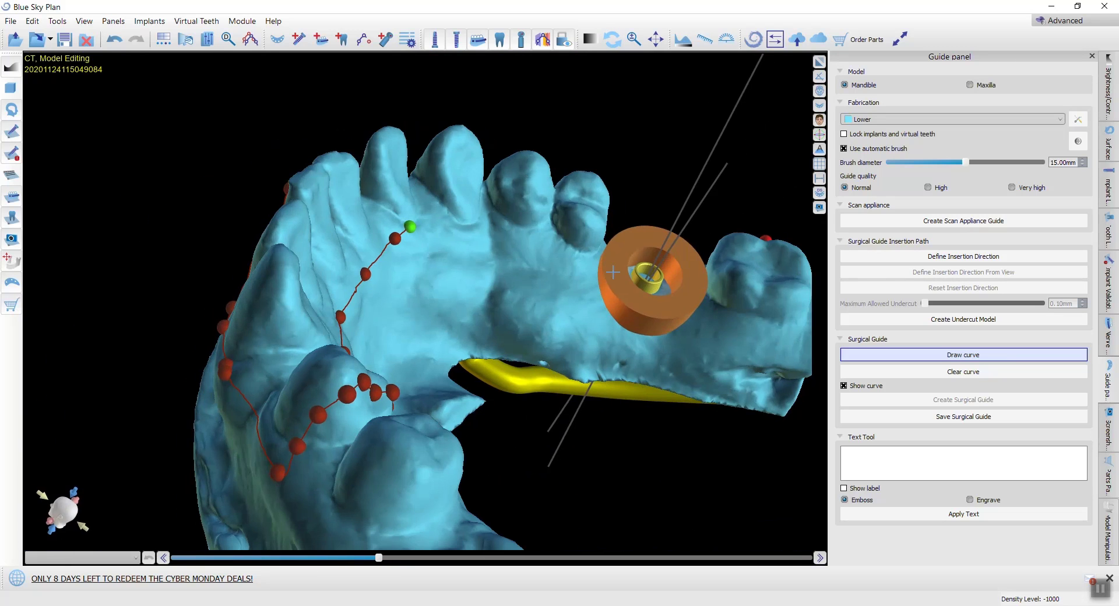
{"action": "left_click_drag", "start_coordinate": [432, 236], "coordinate": [538, 239]}
{"action": "mouse_move", "coordinate": [657, 320]}
{"action": "left_mouse_down"}
{"action": "mouse_move", "coordinate": [737, 317]}
{"action": "mouse_move", "coordinate": [780, 265]}
{"action": "mouse_move", "coordinate": [769, 238]}
{"action": "left_mouse_up"}
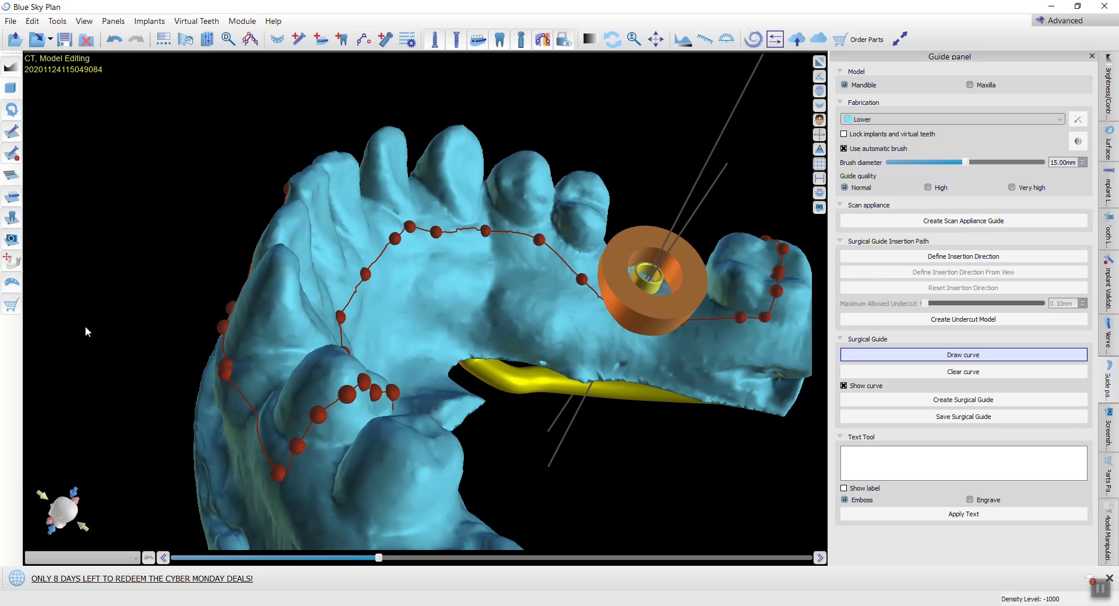
Step: Redraw the inner section of the guide curve behind the front teeth and premolars as a smoother arc
{"action": "right_click_drag", "start_coordinate": [56, 352], "coordinate": [2, 437]}
{"action": "right_click_drag", "start_coordinate": [513, 467], "coordinate": [463, 337]}
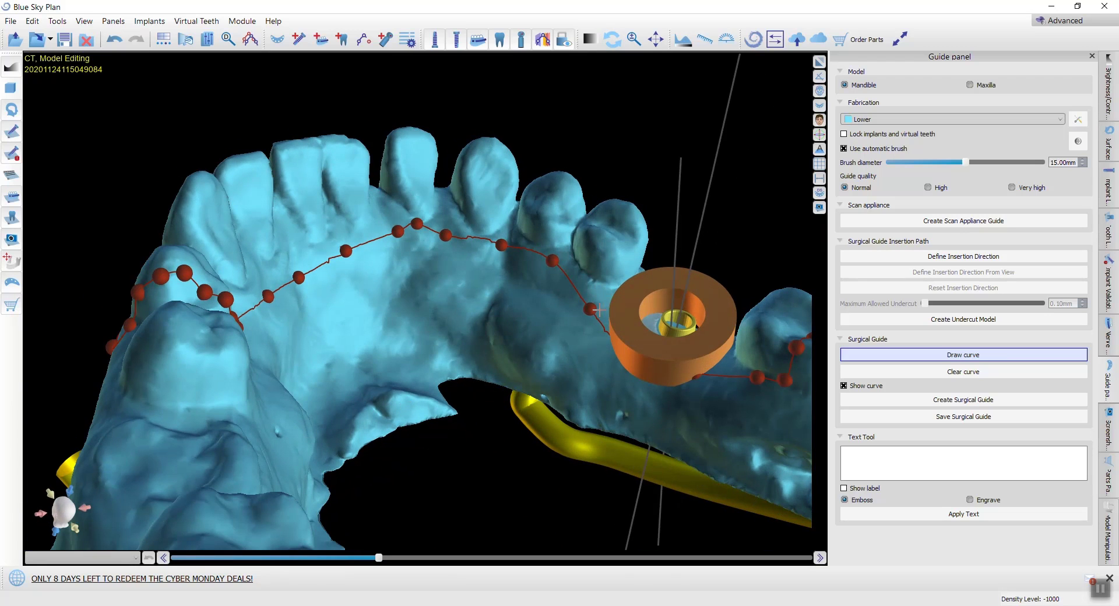
{"action": "left_click_drag", "start_coordinate": [579, 293], "coordinate": [525, 253]}
{"action": "left_click_drag", "start_coordinate": [404, 240], "coordinate": [361, 239]}
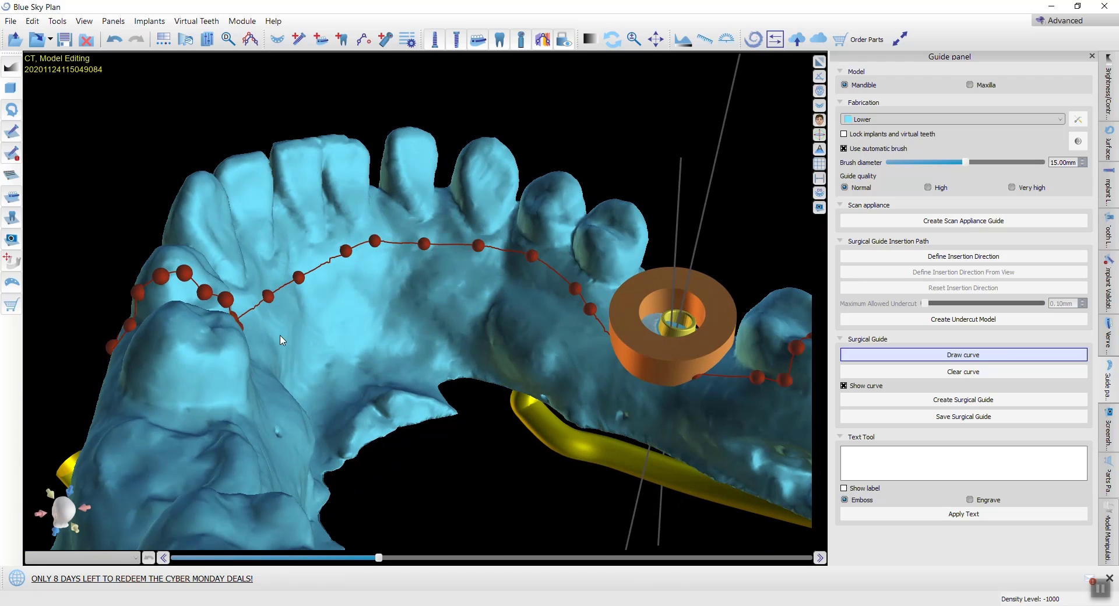
Step: Redraw the front section of the guide curve below the incisors, removing the peak that runs up one tooth
{"action": "right_click_drag", "start_coordinate": [42, 390], "coordinate": [614, 317]}
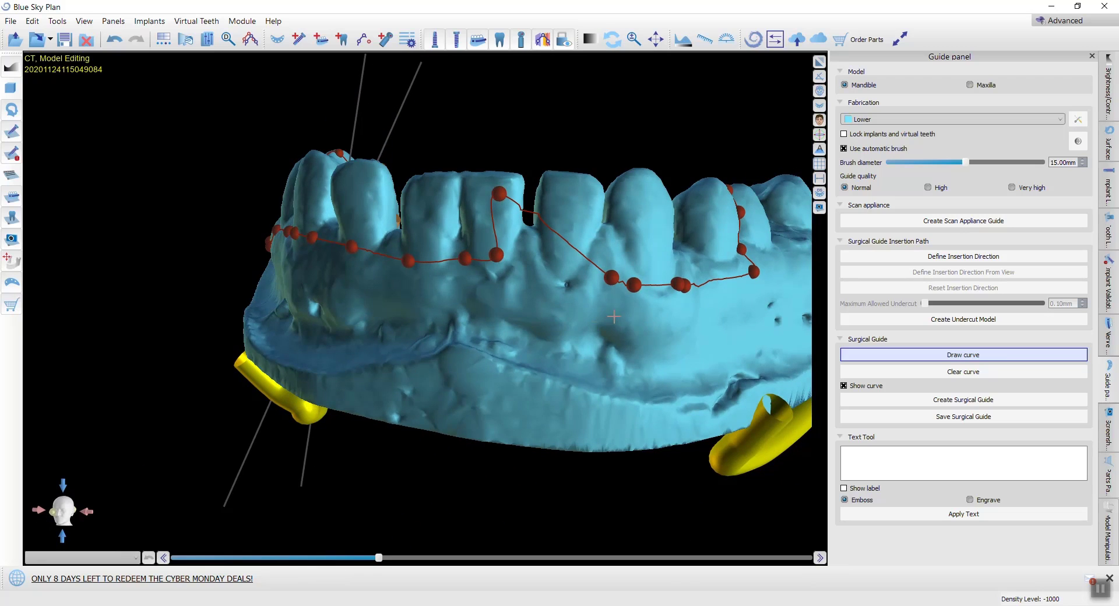
{"action": "left_click_drag", "start_coordinate": [673, 288], "coordinate": [363, 261]}
{"action": "mouse_move", "coordinate": [364, 261]}
{"action": "right_mouse_down"}
{"action": "mouse_move", "coordinate": [554, 305]}
{"action": "mouse_move", "coordinate": [569, 255]}
{"action": "right_mouse_up"}
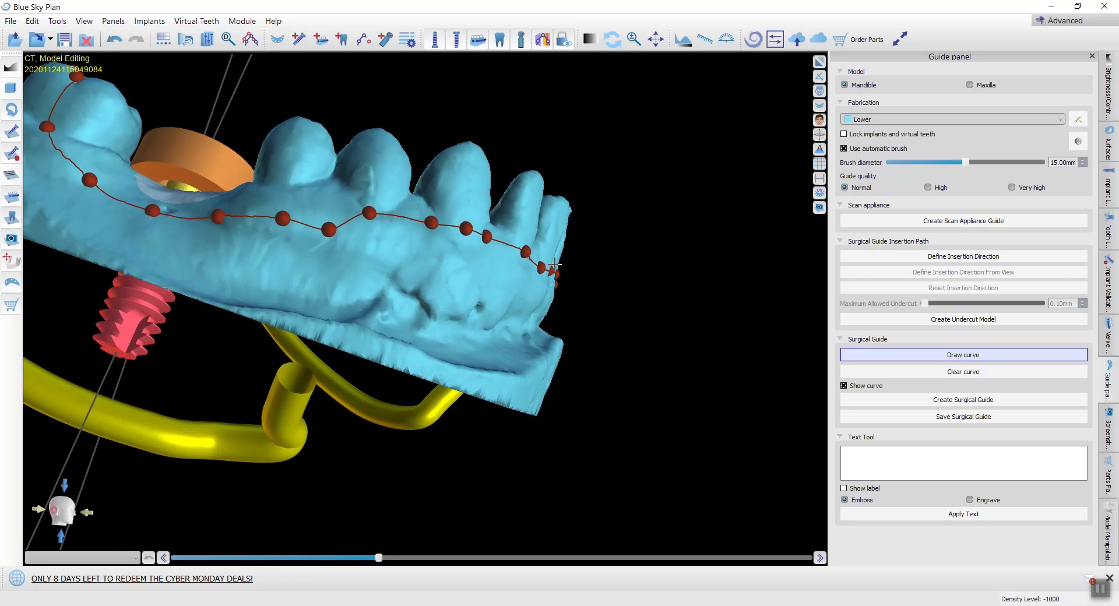
Step: Redraw the outer guide curve smoothly and lower on the gum beneath the premolars and implant sleeve, up to the rear molar
{"action": "left_click_drag", "start_coordinate": [444, 232], "coordinate": [323, 212]}
{"action": "left_click_drag", "start_coordinate": [239, 210], "coordinate": [210, 210]}
{"action": "middle_click_drag", "start_coordinate": [491, 199], "coordinate": [607, 228]}
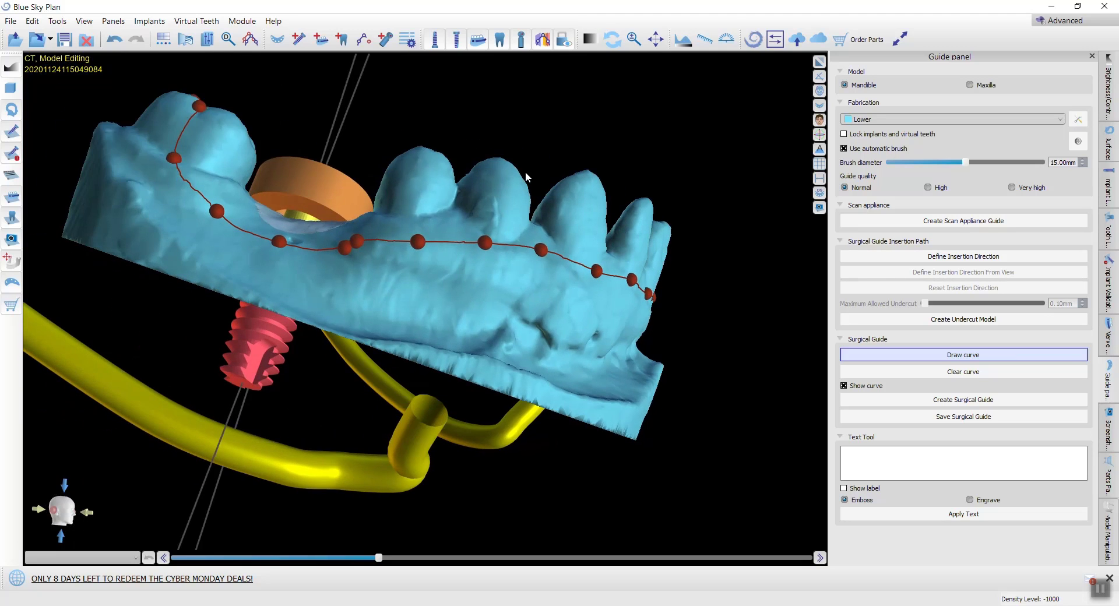
{"action": "right_click_drag", "start_coordinate": [525, 178], "coordinate": [516, 284]}
{"action": "mouse_move", "coordinate": [348, 299]}
{"action": "left_mouse_down"}
{"action": "mouse_move", "coordinate": [236, 262]}
{"action": "mouse_move", "coordinate": [164, 197]}
{"action": "left_mouse_up"}
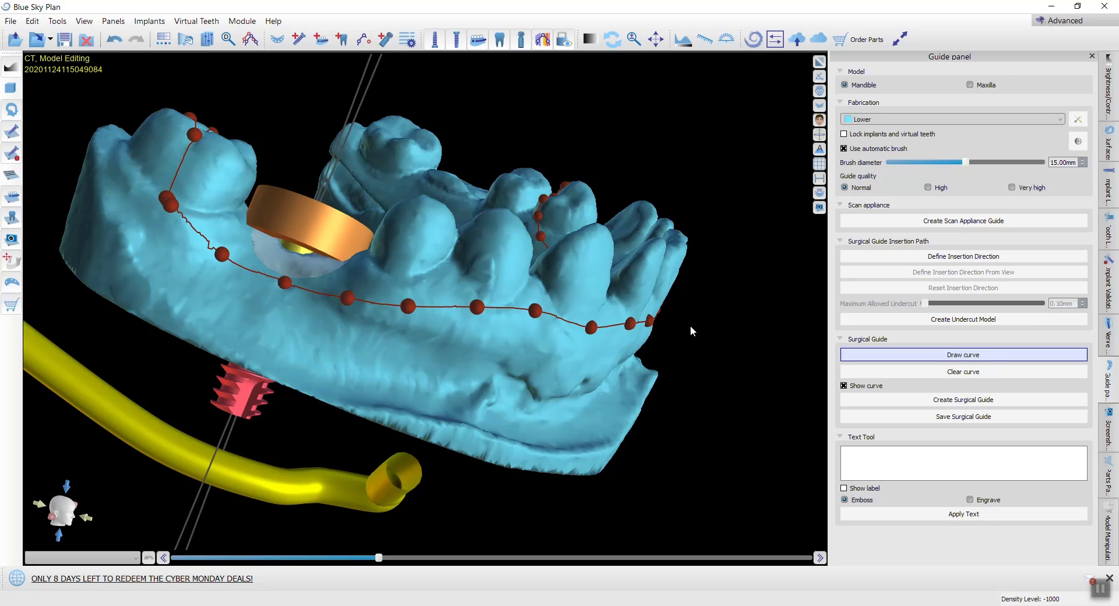
Step: Add a guide window over the front incisors and remove the larger window block overlapping it
{"action": "right_click_drag", "start_coordinate": [693, 331], "coordinate": [489, 304]}
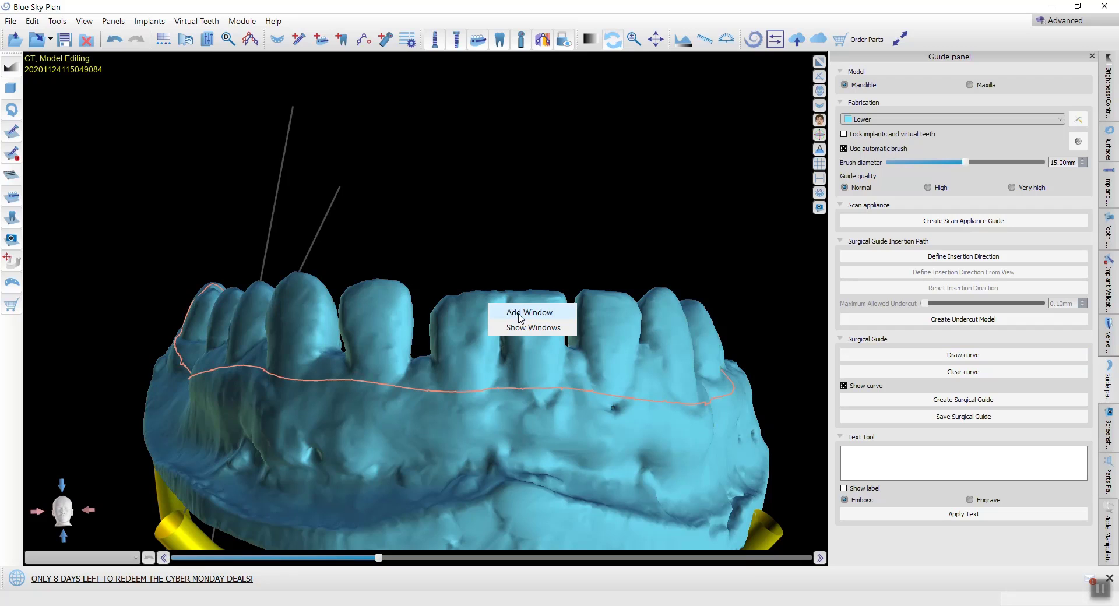
{"action": "left_click", "coordinate": [521, 315]}
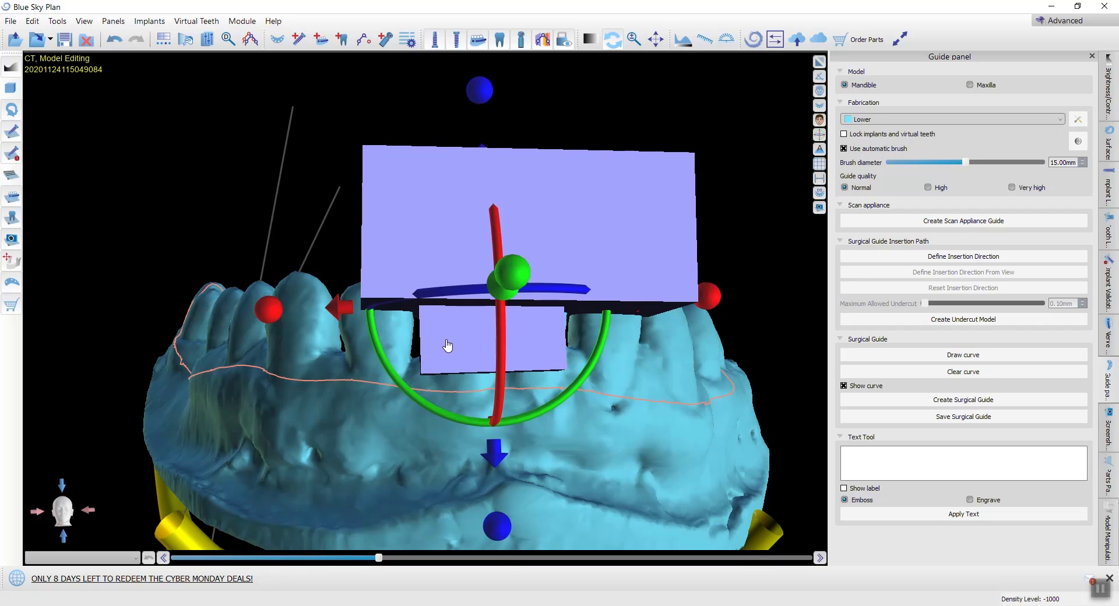
{"action": "right_click", "coordinate": [405, 185]}
{"action": "left_click", "coordinate": [472, 219]}
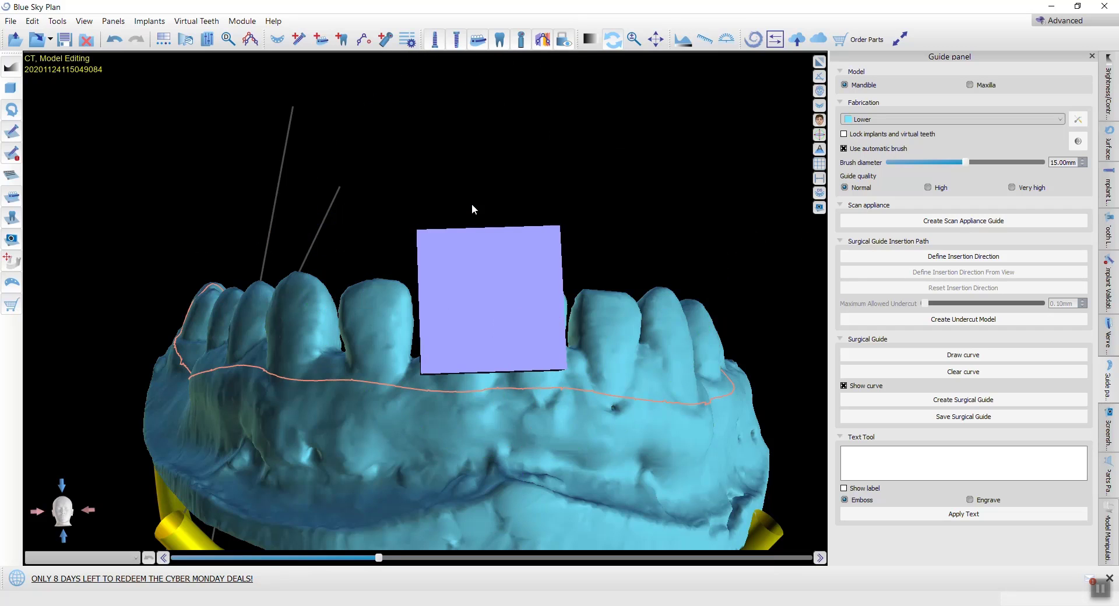
Step: Tilt the window block to match the incisal edges, then raise it and shift it sideways over the front incisors
{"action": "left_click_drag", "start_coordinate": [576, 224], "coordinate": [585, 234]}
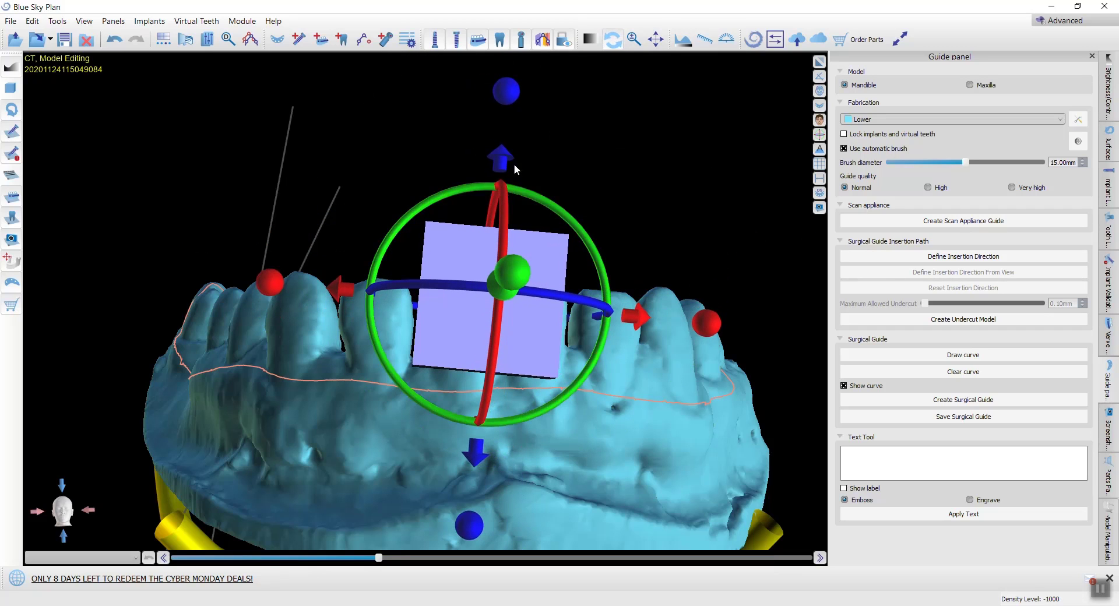
{"action": "left_click_drag", "start_coordinate": [504, 154], "coordinate": [509, 104]}
{"action": "left_click_drag", "start_coordinate": [643, 260], "coordinate": [669, 267]}
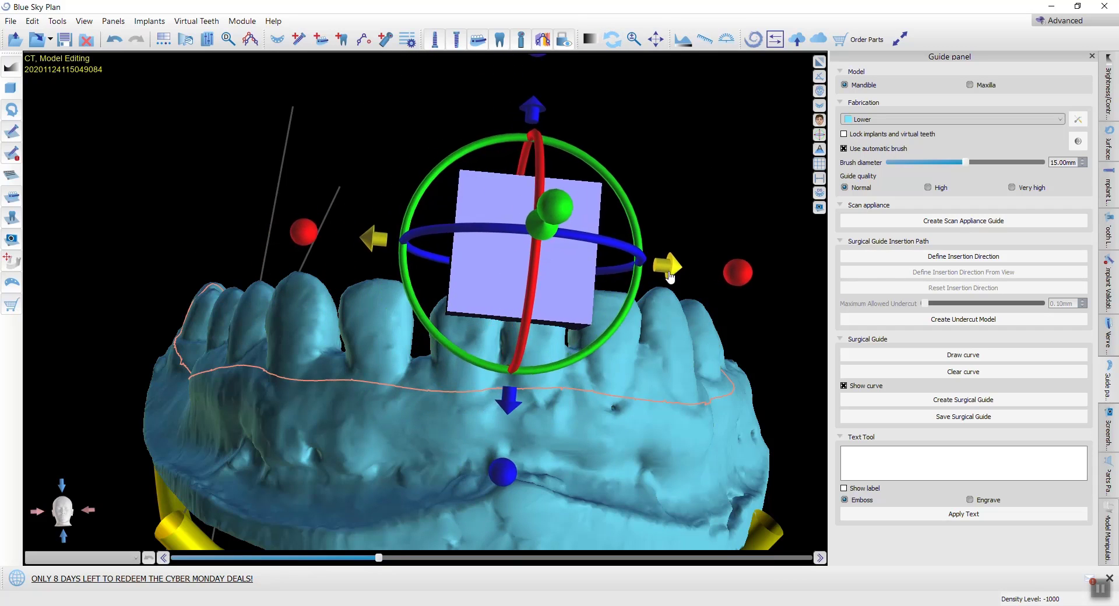
{"action": "scroll", "coordinate": [729, 225], "scroll_direction": "down", "scroll_amount": 3}
{"action": "left_click_drag", "start_coordinate": [731, 228], "coordinate": [295, 399]}
{"action": "mouse_move", "coordinate": [270, 310]}
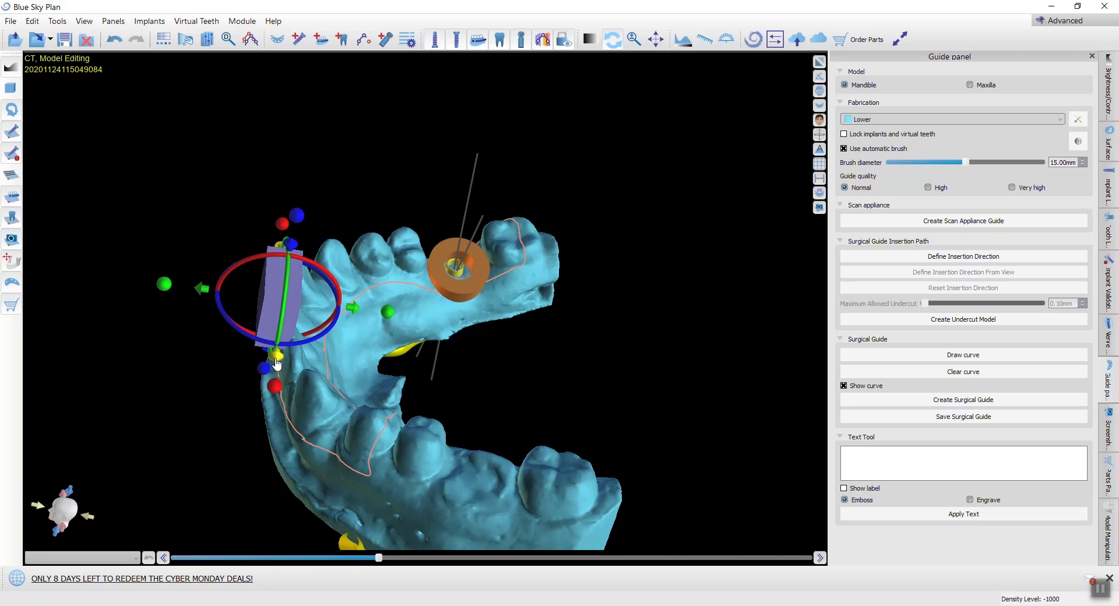
{"action": "left_click_drag", "start_coordinate": [278, 363], "coordinate": [275, 385]}
Step: Widen the window block along the incisors and stretch it outward past the front of the arch
{"action": "left_click_drag", "start_coordinate": [357, 330], "coordinate": [474, 273]}
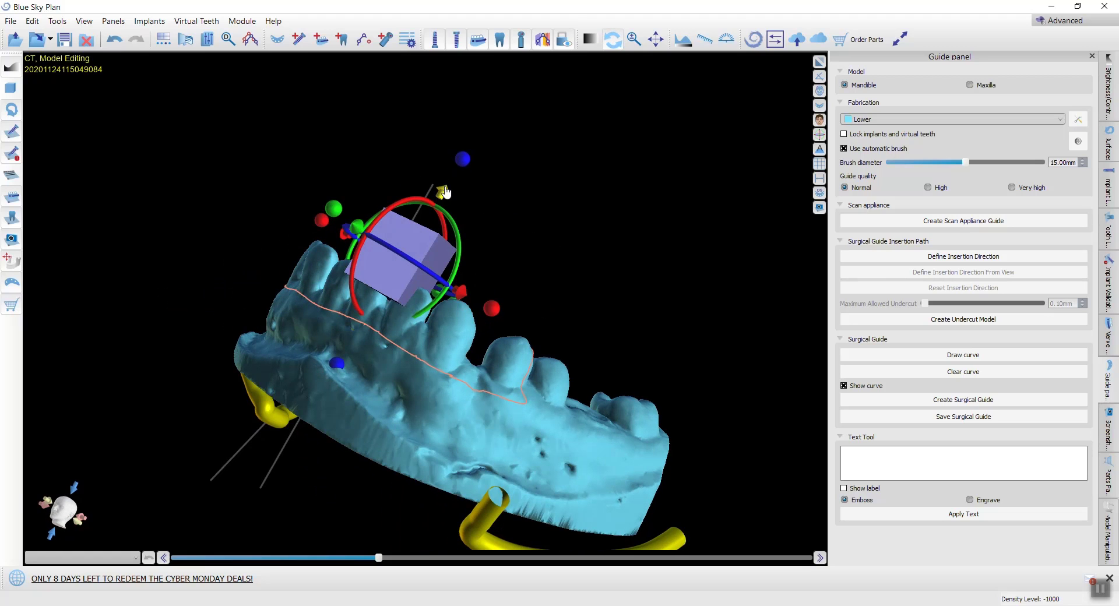
{"action": "left_click_drag", "start_coordinate": [448, 186], "coordinate": [445, 190]}
{"action": "left_click_drag", "start_coordinate": [496, 305], "coordinate": [521, 325]}
{"action": "left_click_drag", "start_coordinate": [284, 278], "coordinate": [526, 469]}
{"action": "left_click_drag", "start_coordinate": [431, 317], "coordinate": [391, 310]}
{"action": "left_click_drag", "start_coordinate": [630, 271], "coordinate": [247, 421]}
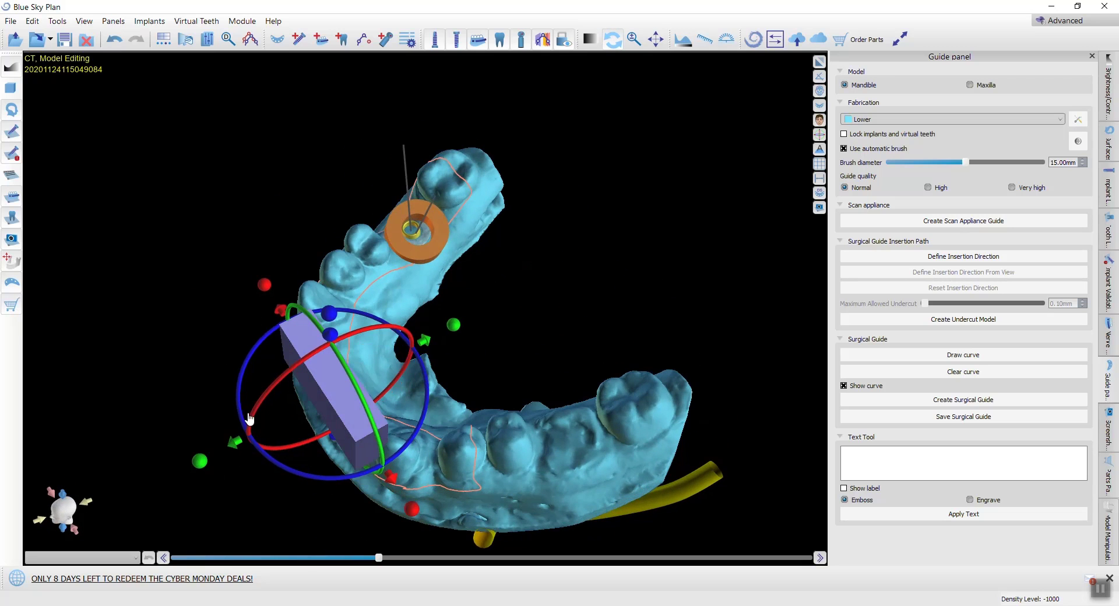
{"action": "left_click_drag", "start_coordinate": [203, 460], "coordinate": [139, 492]}
Step: Create the surgical guide on the Lower model from the drawn curve, with the window openings cut into it
{"action": "scroll", "coordinate": [557, 425], "scroll_direction": "down", "scroll_amount": 3}
{"action": "left_click_drag", "start_coordinate": [557, 425], "coordinate": [327, 484]}
{"action": "left_click", "coordinate": [978, 400]}
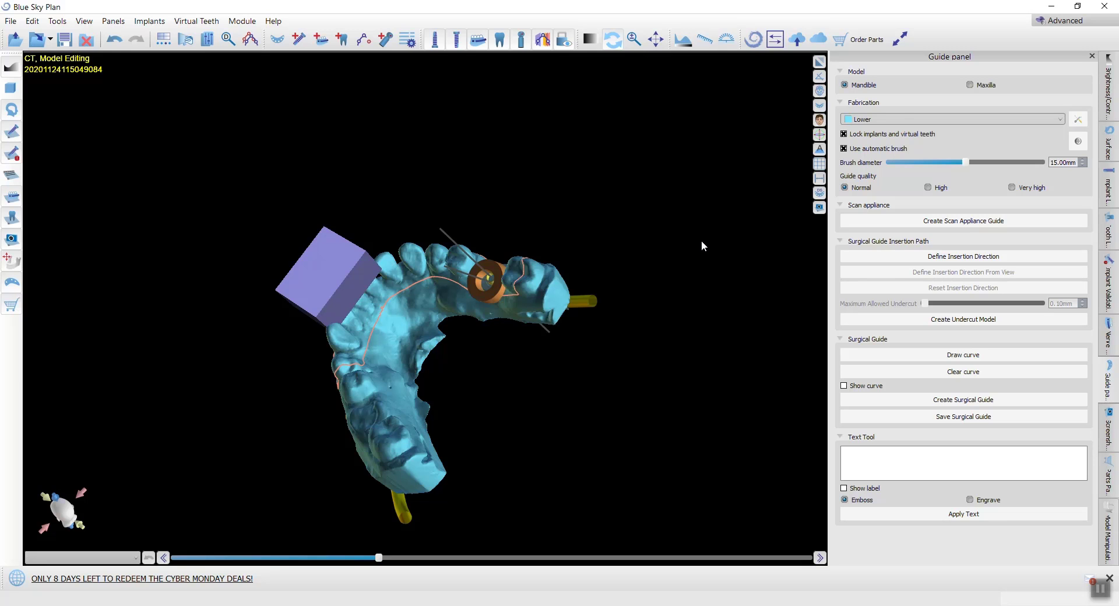
Step: Examine the finished guide from all sides, checking the front window opening, the implant sleeve and the fit over the teeth
{"action": "left_click_drag", "start_coordinate": [373, 373], "coordinate": [76, 351]}
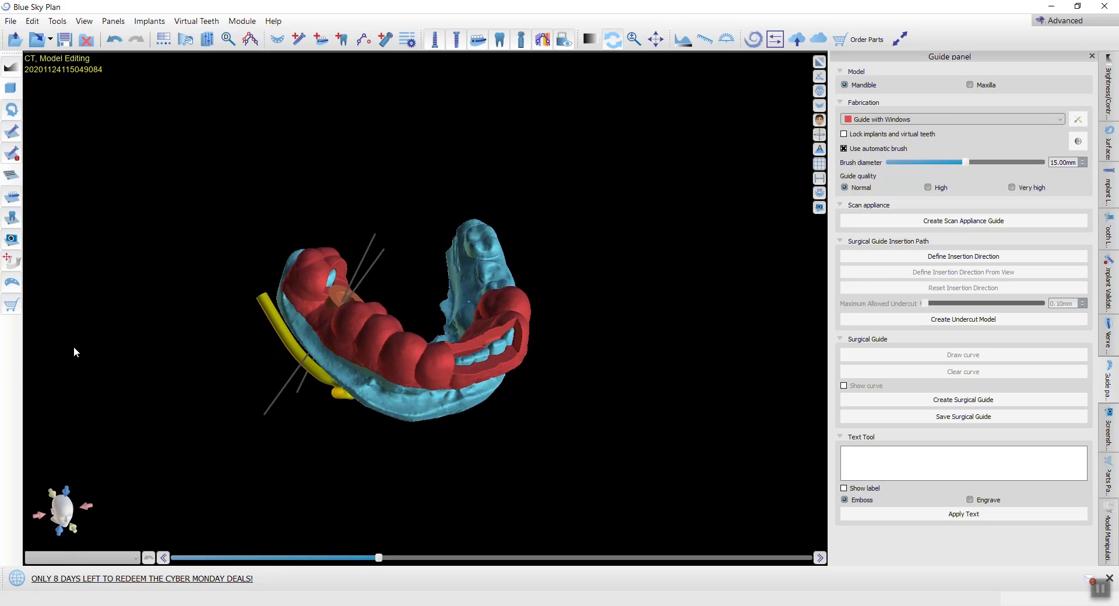
{"action": "left_click_drag", "start_coordinate": [507, 324], "coordinate": [277, 159]}
{"action": "left_click_drag", "start_coordinate": [650, 278], "coordinate": [236, 376]}
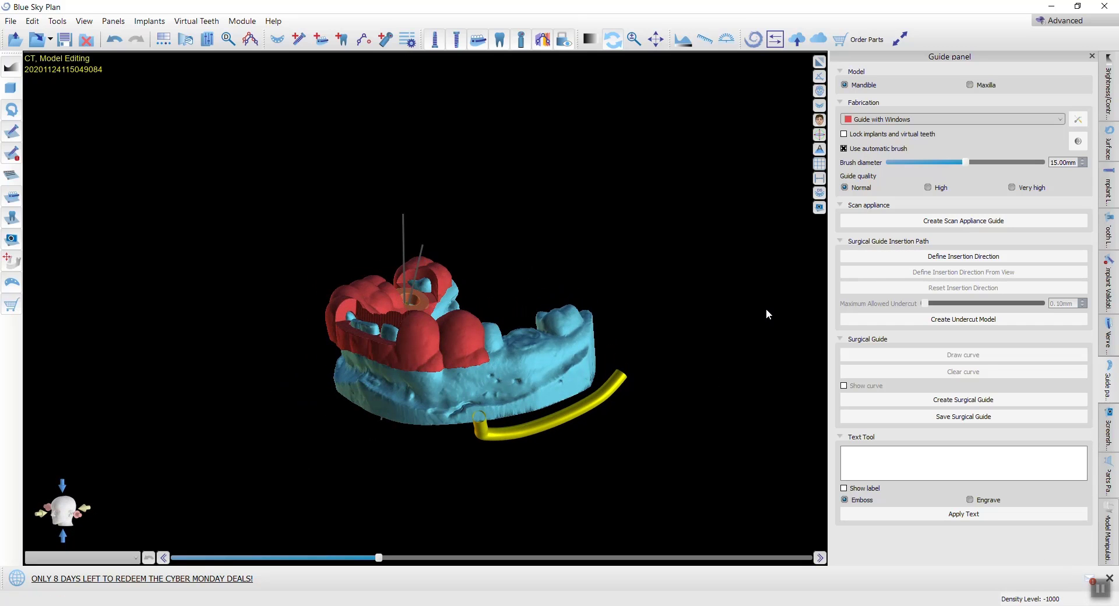
{"action": "left_click_drag", "start_coordinate": [220, 368], "coordinate": [225, 366]}
{"action": "left_click_drag", "start_coordinate": [399, 375], "coordinate": [589, 317]}
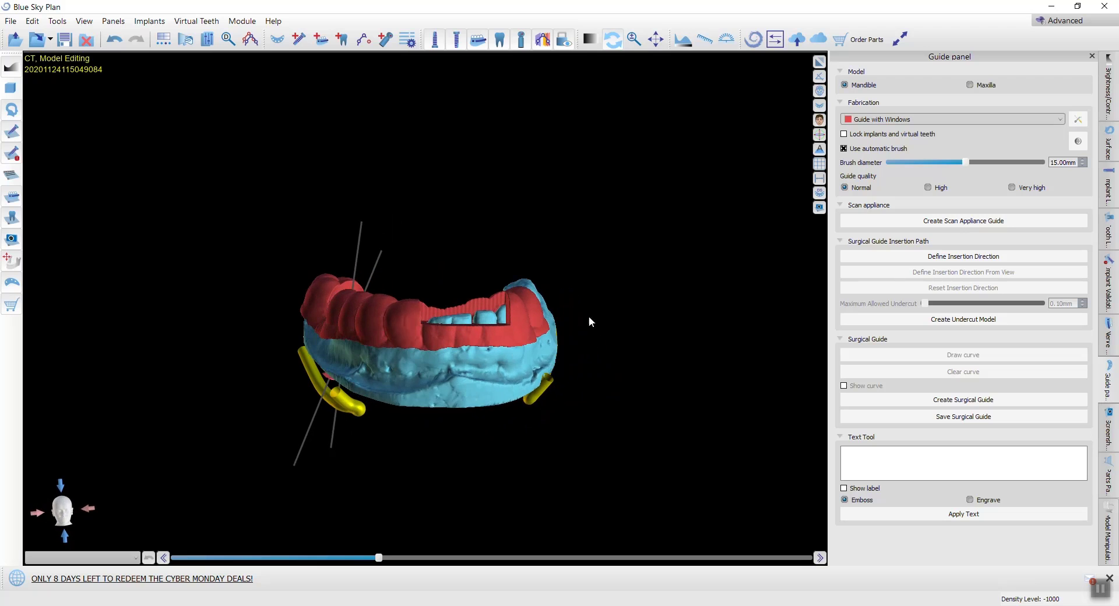
{"action": "scroll", "coordinate": [560, 298], "scroll_direction": "up", "scroll_amount": 6}
{"action": "left_click_drag", "start_coordinate": [373, 342], "coordinate": [670, 359]}
Step: Generate a PDF report preview from the saved case screenshots with the offered export settings
{"action": "left_click", "coordinate": [1109, 429]}
{"action": "scroll", "coordinate": [945, 398], "scroll_direction": "down", "scroll_amount": 1}
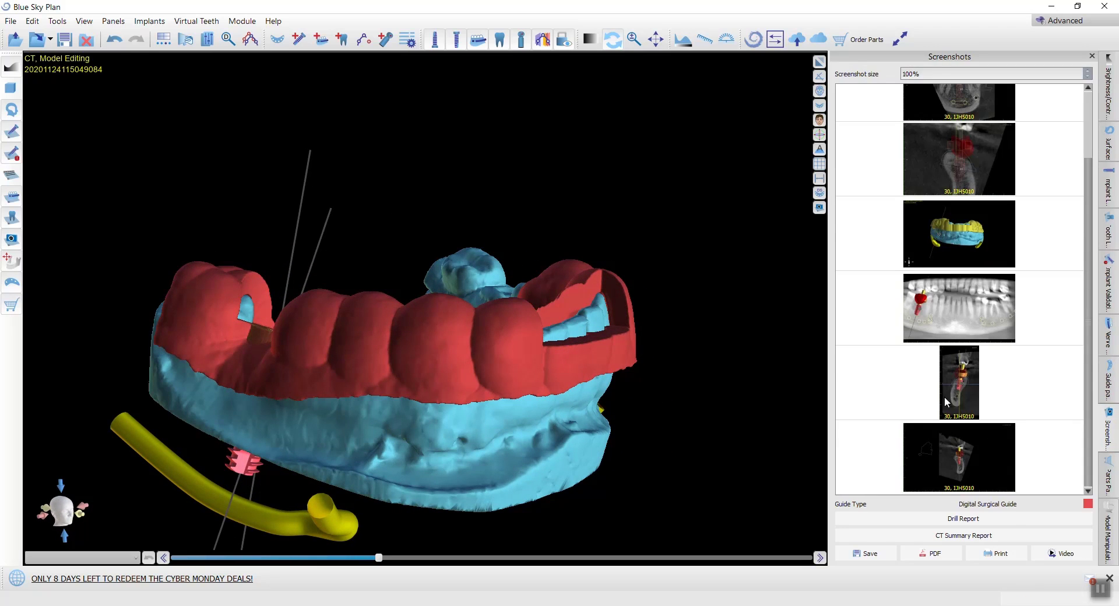
{"action": "left_click", "coordinate": [932, 555]}
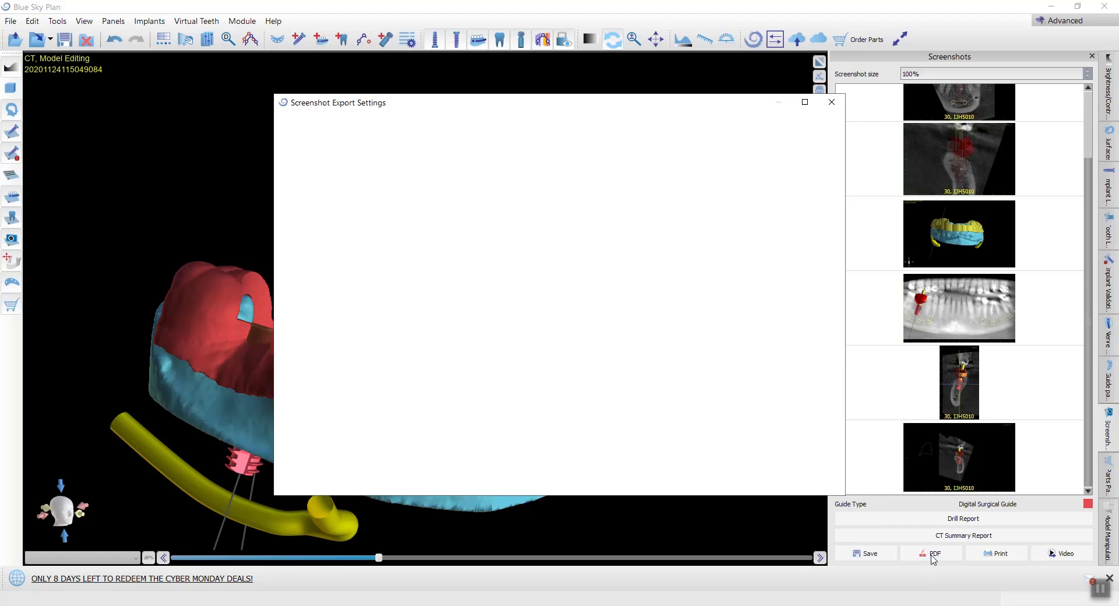
{"action": "left_click", "coordinate": [770, 482]}
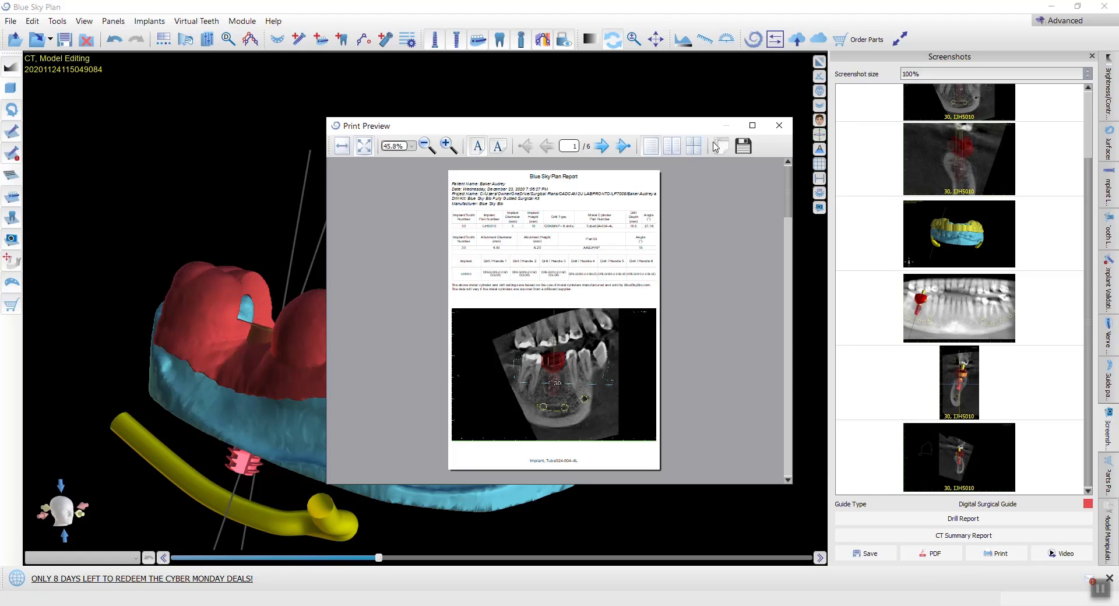
Step: Review the pages of the report preview at full size, close it and look over the guide's front window and sleeve
{"action": "left_click", "coordinate": [753, 126]}
{"action": "scroll", "coordinate": [545, 314], "scroll_direction": "down", "scroll_amount": 2}
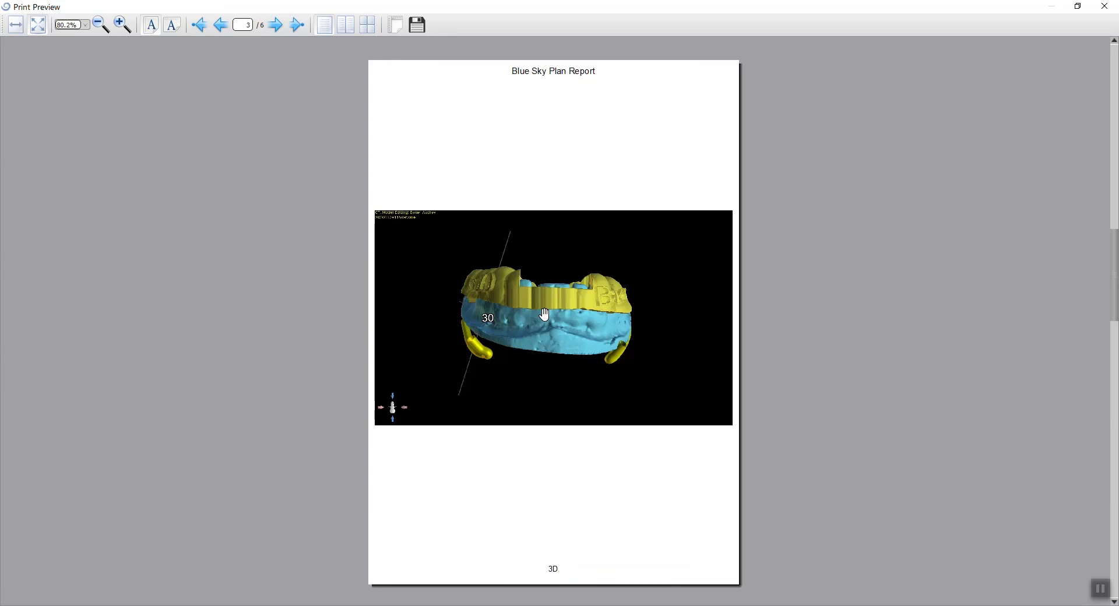
{"action": "scroll", "coordinate": [544, 315], "scroll_direction": "up", "scroll_amount": 2}
{"action": "scroll", "coordinate": [545, 315], "scroll_direction": "down", "scroll_amount": 2}
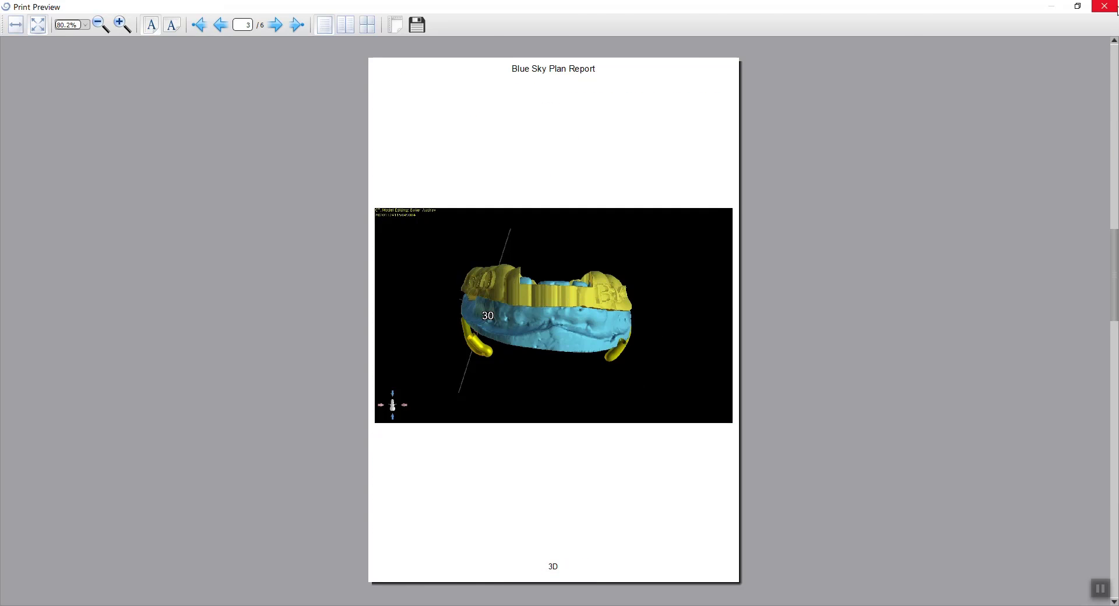
{"action": "left_click", "coordinate": [1115, 8]}
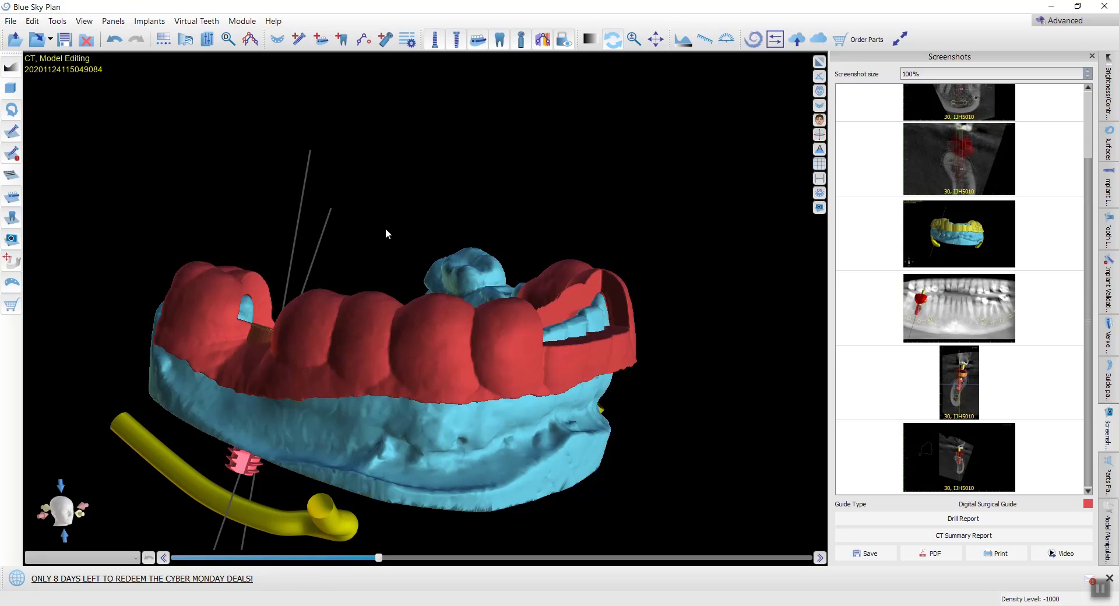
{"action": "left_click_drag", "start_coordinate": [386, 229], "coordinate": [287, 369]}
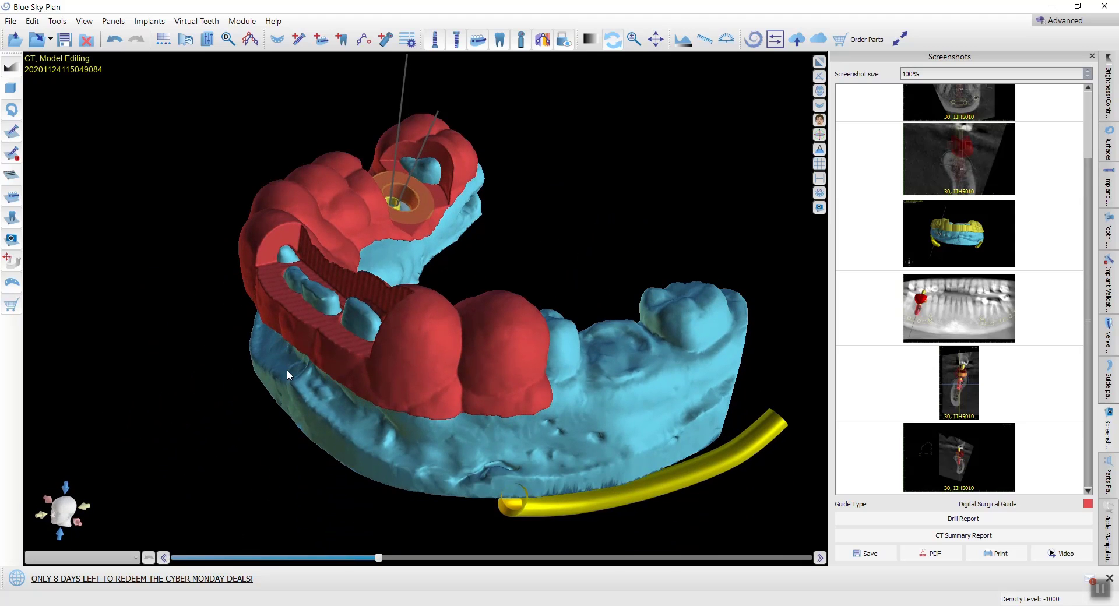